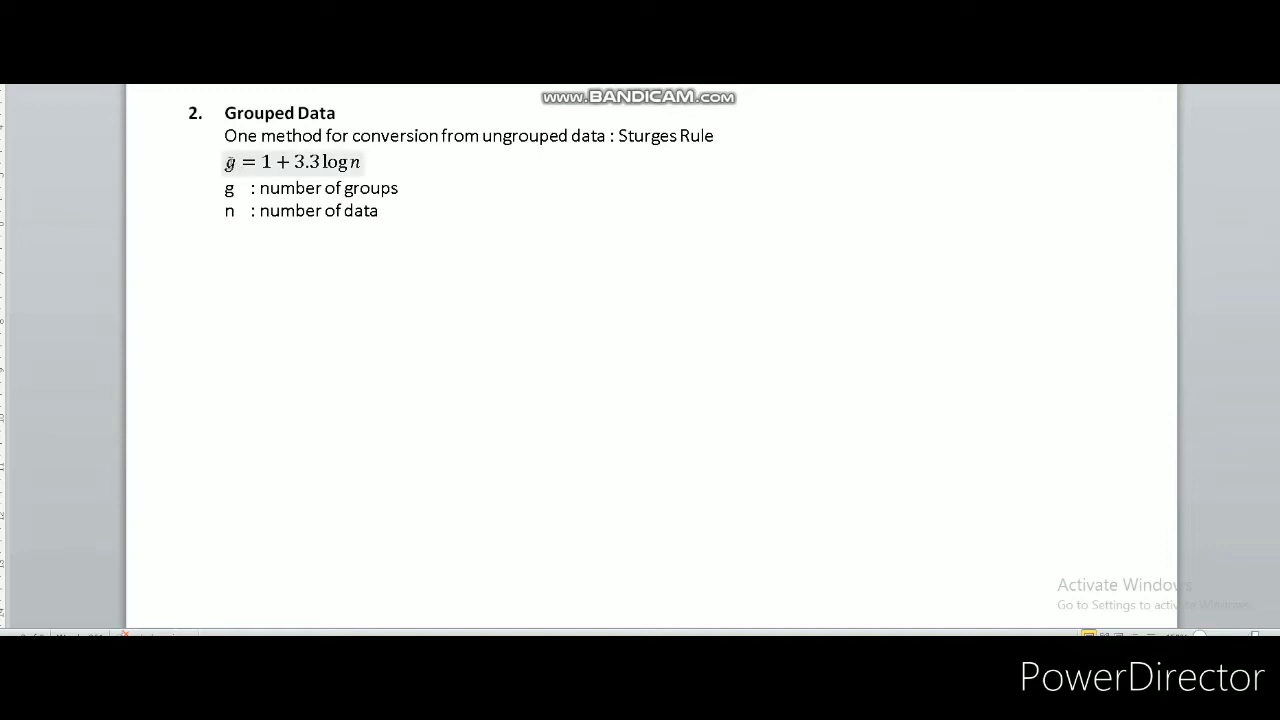
Review the Sturges Rule formula g = 1 + 3.3 log n and its variables g and n
left_click(228, 163)
left_click_drag(236, 163, 432, 167)
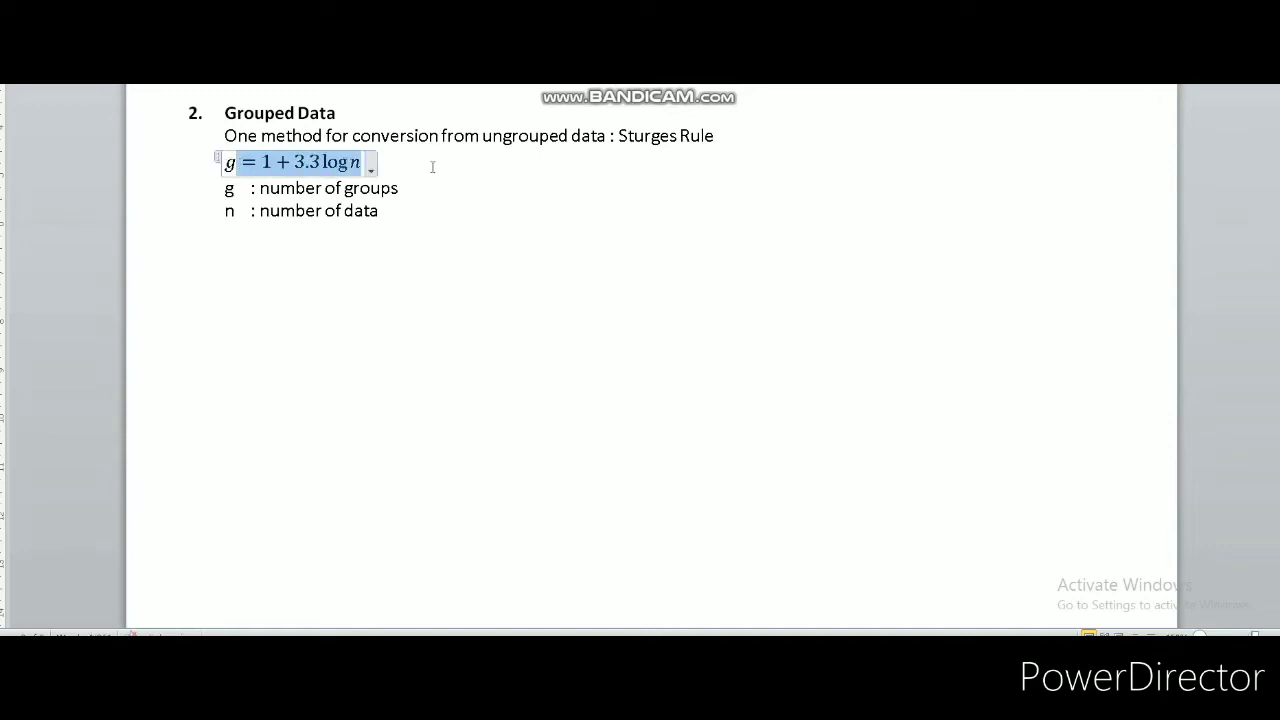
left_click(432, 166)
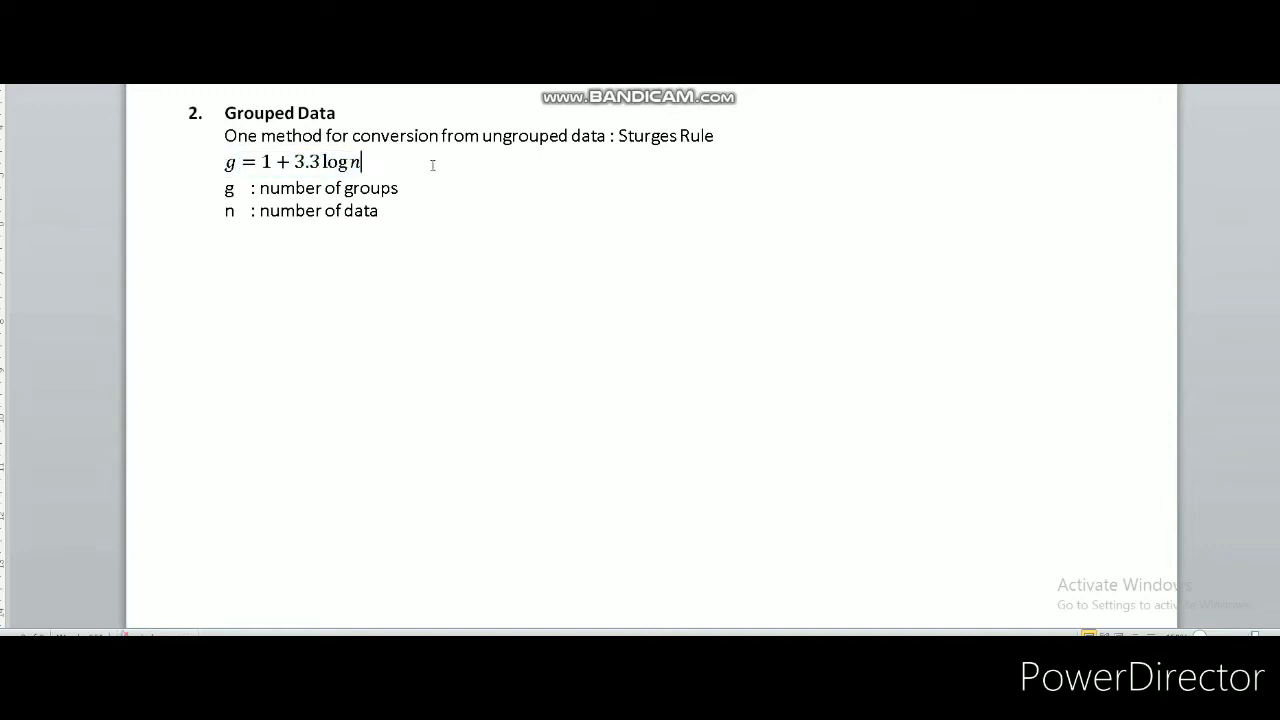
double_click(229, 163)
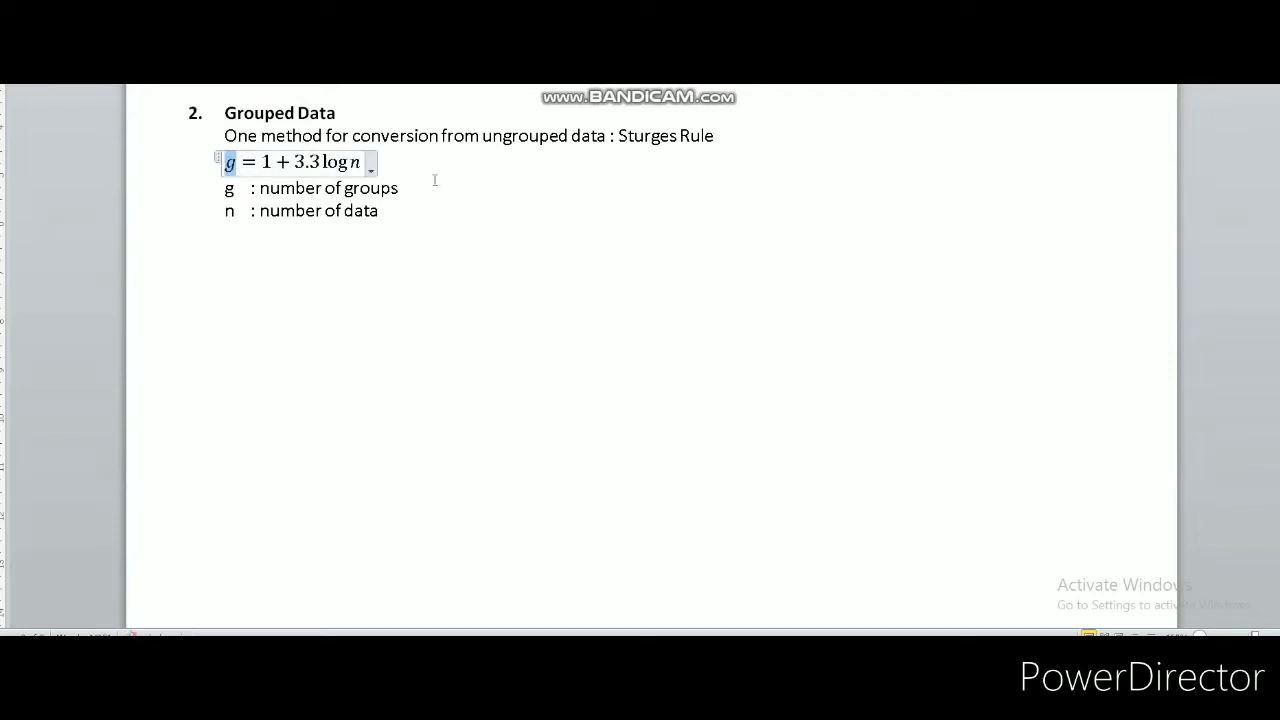
double_click(354, 163)
left_click(429, 210)
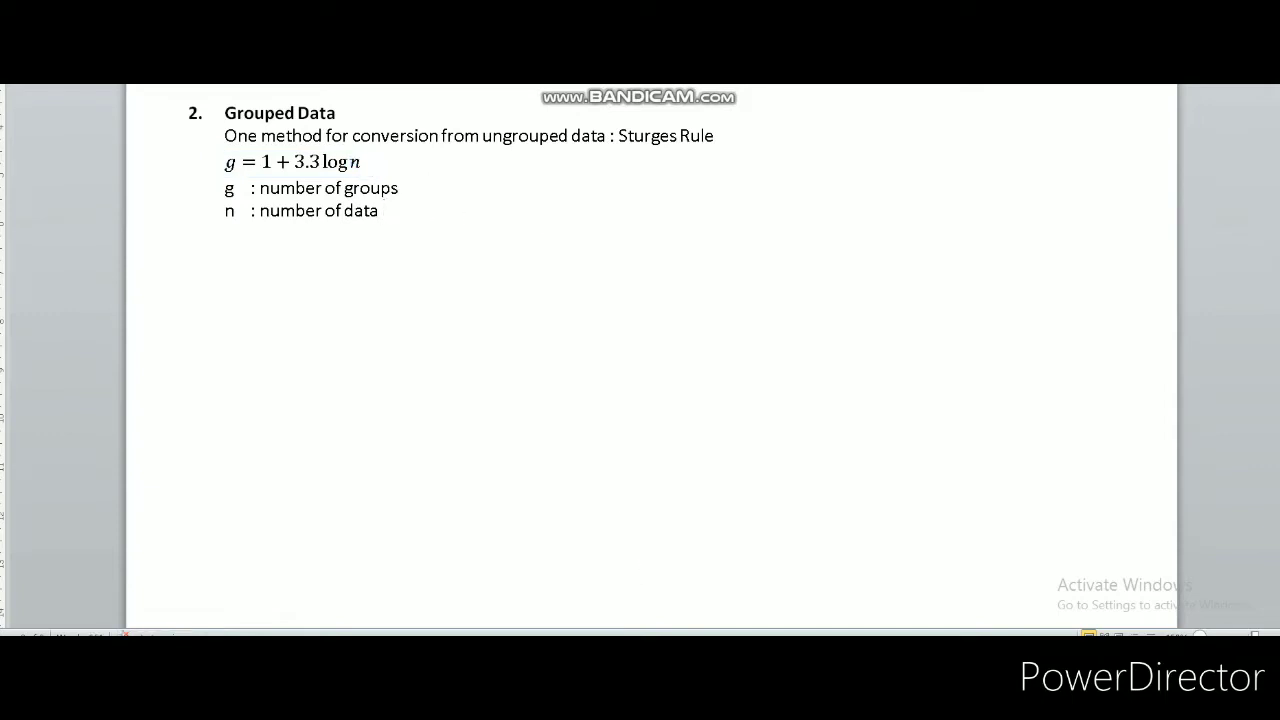
Switch to the Excel workbook's Grouped data sheet and calculate the Highest Value in M6 as the maximum of B2:J21
mouse_move(449, 636)
left_click(646, 607)
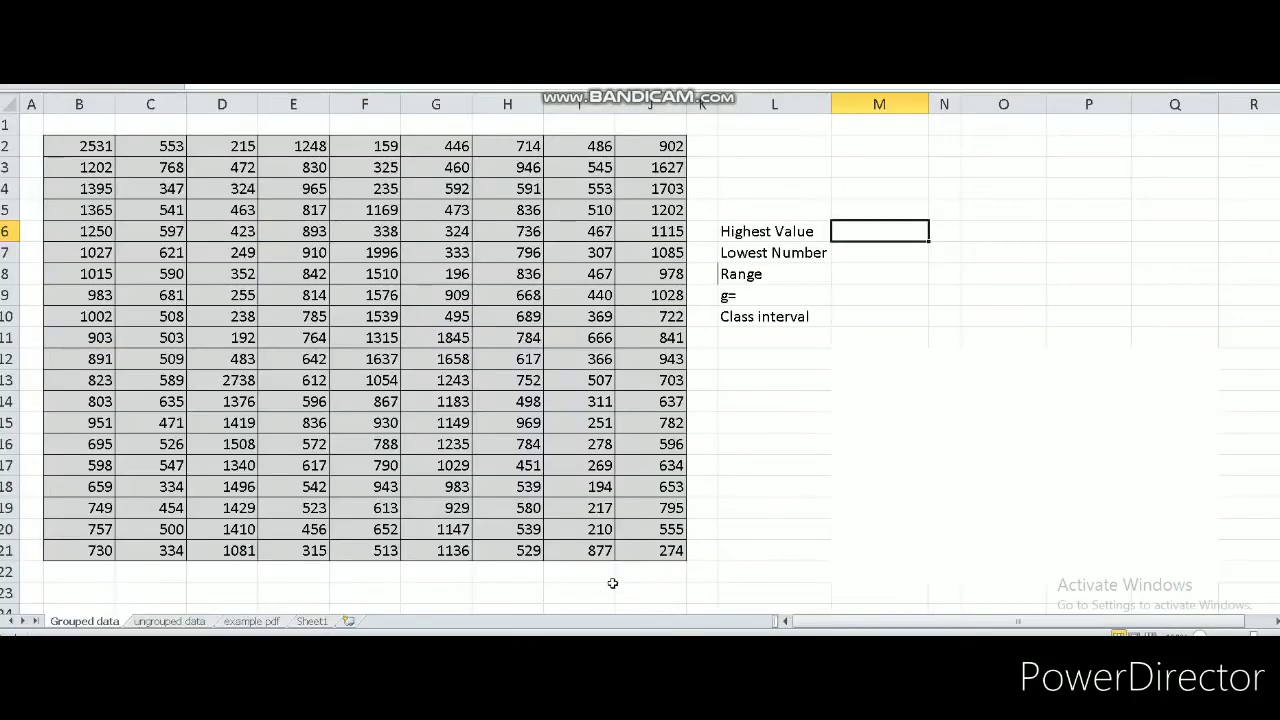
left_click_drag(97, 150, 663, 545)
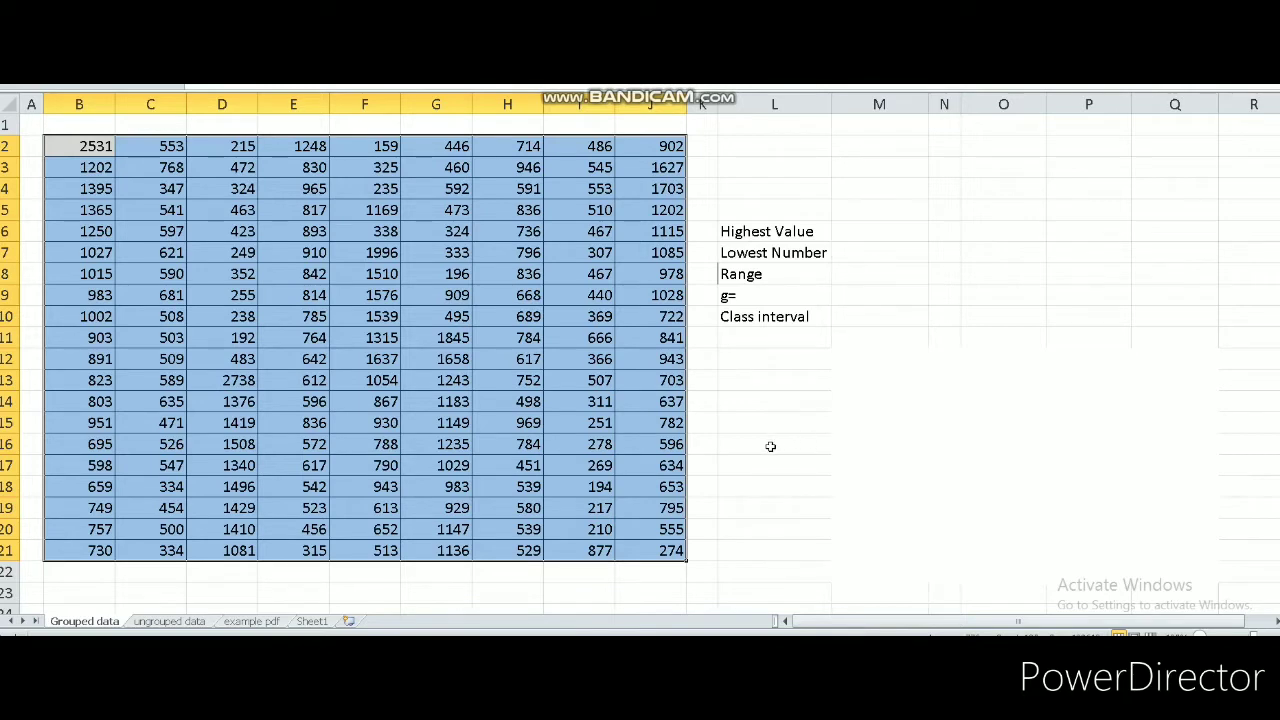
left_click_drag(84, 150, 655, 546)
key("Return")
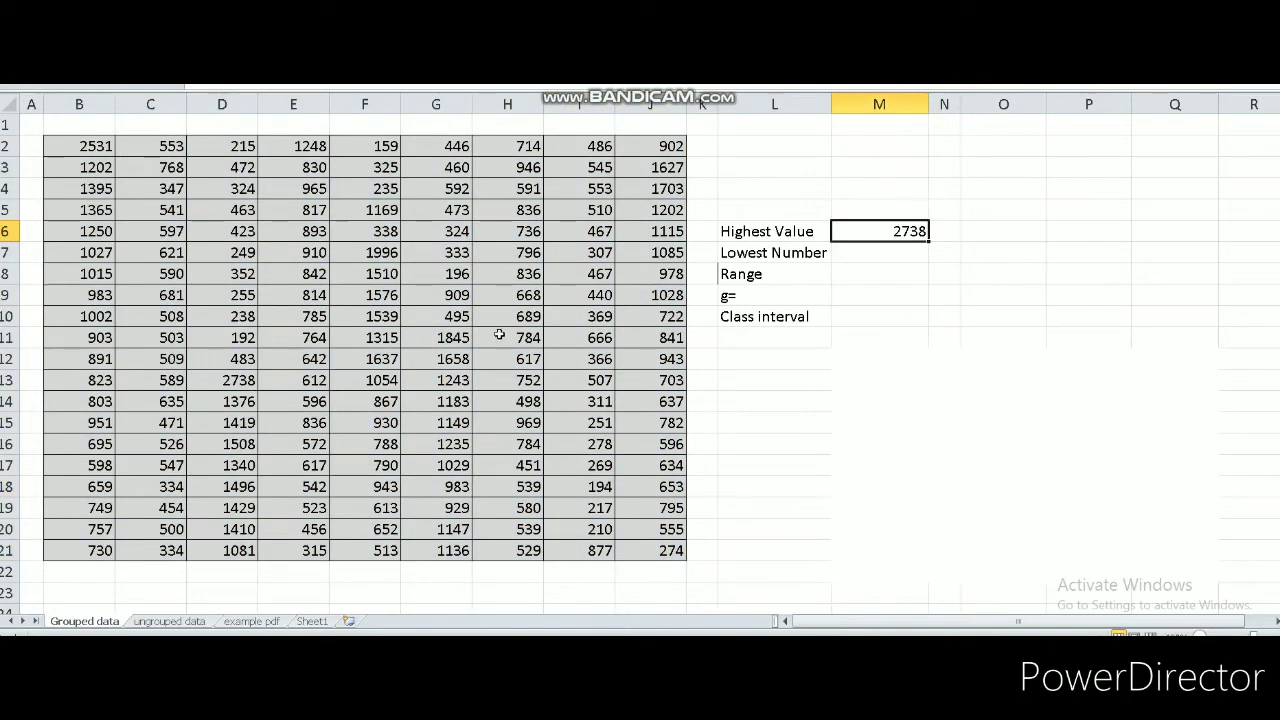
Calculate the Lowest Number in M7 as the minimum of the data in B2:J21
left_click_drag(100, 148, 160, 147)
left_click_drag(273, 187, 685, 552)
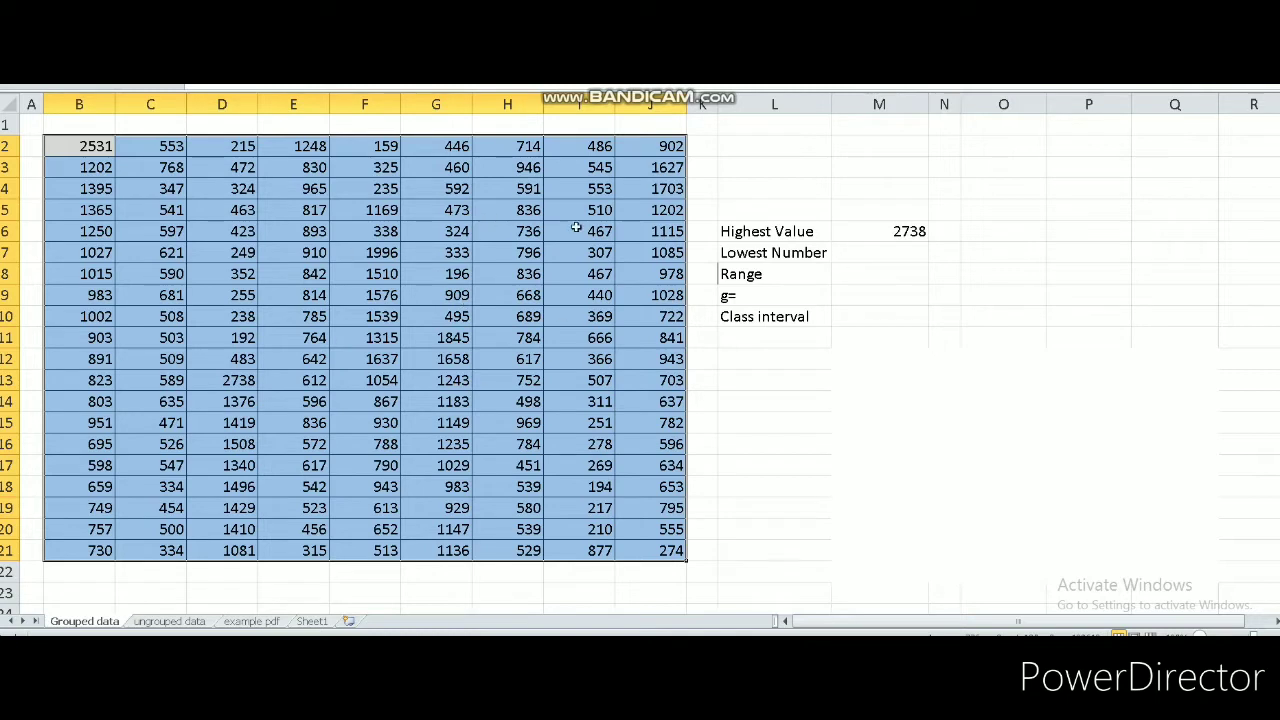
left_click(918, 238)
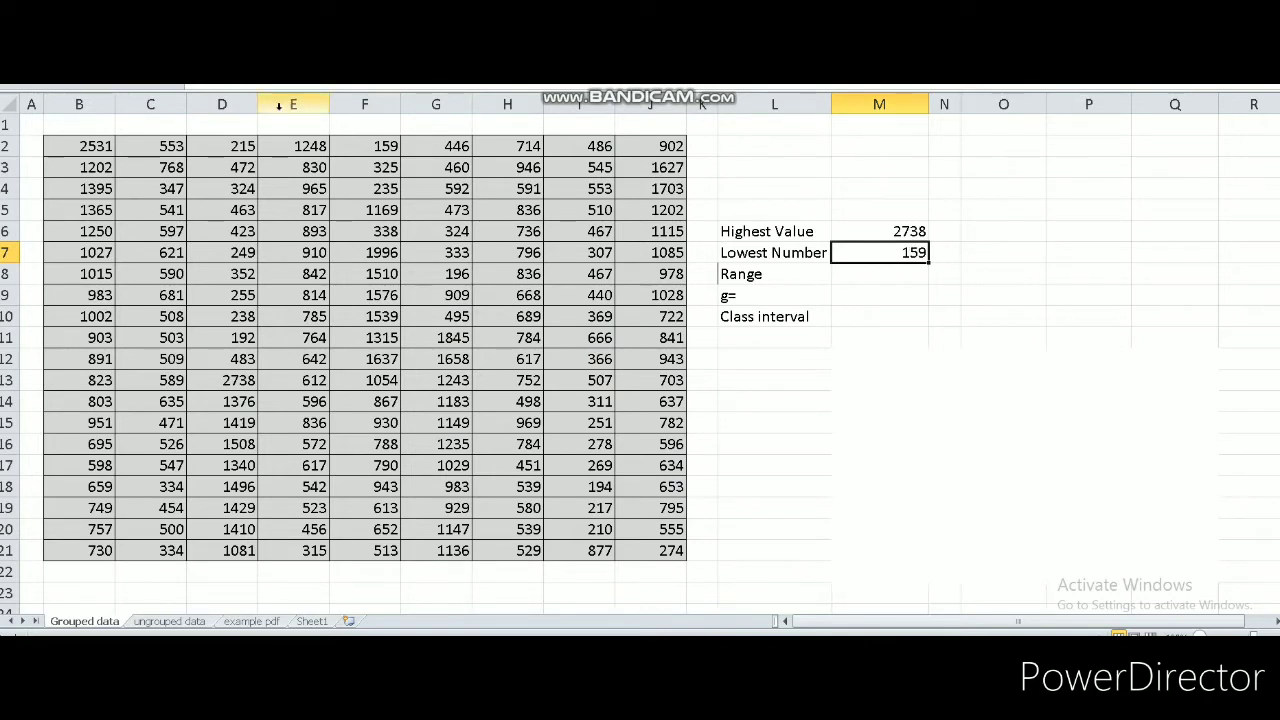
Calculate the Range in M8 as highest value minus lowest number, and g in M9 using Sturges Rule
left_click_drag(100, 141, 647, 562)
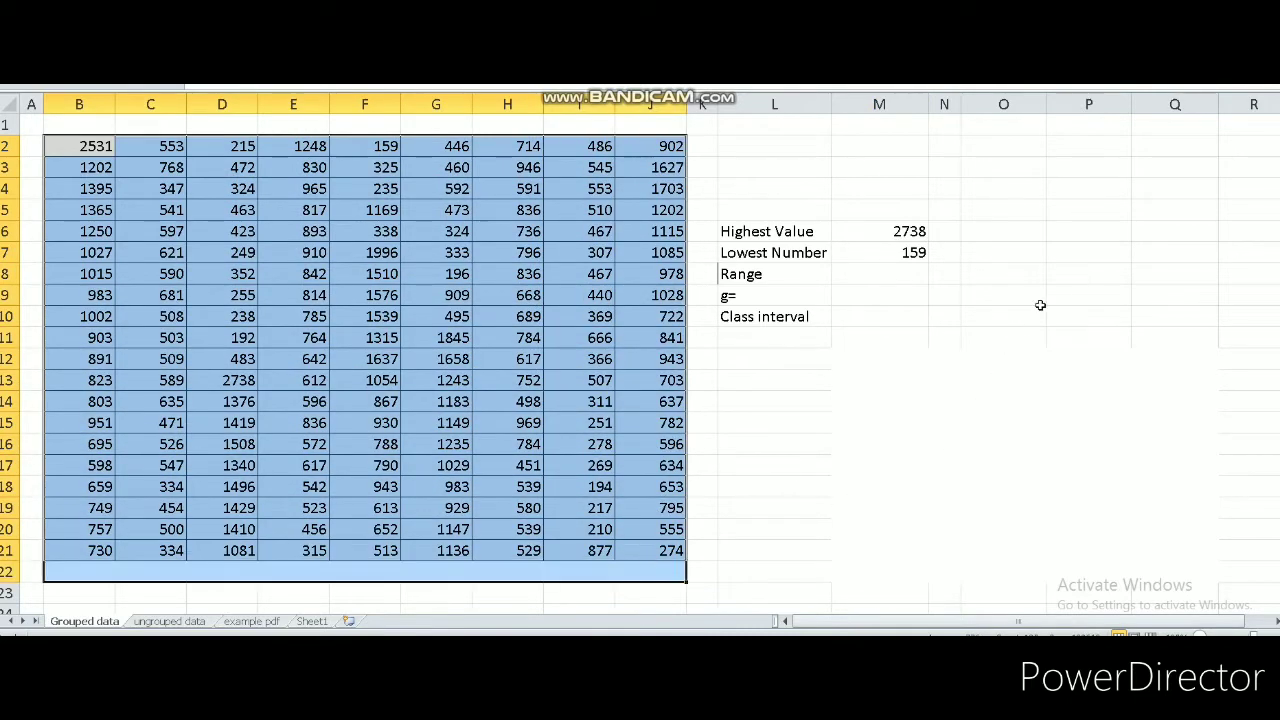
left_click(1051, 259)
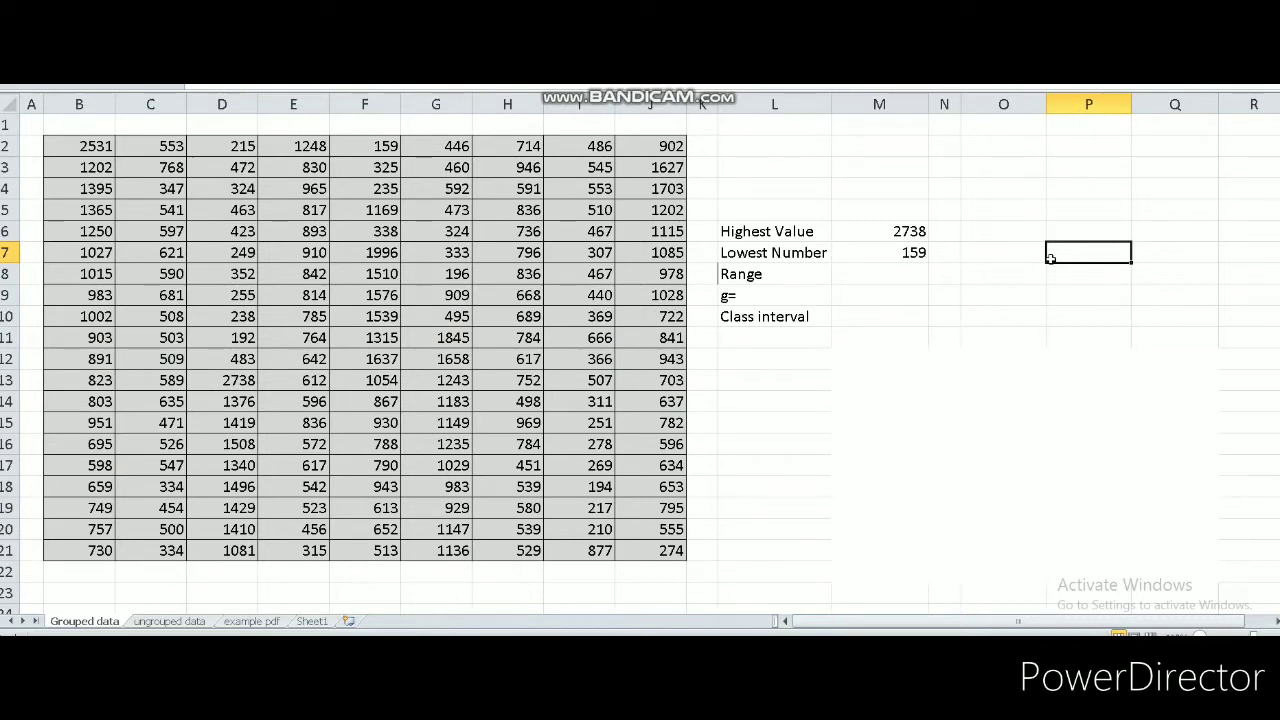
left_click(899, 237)
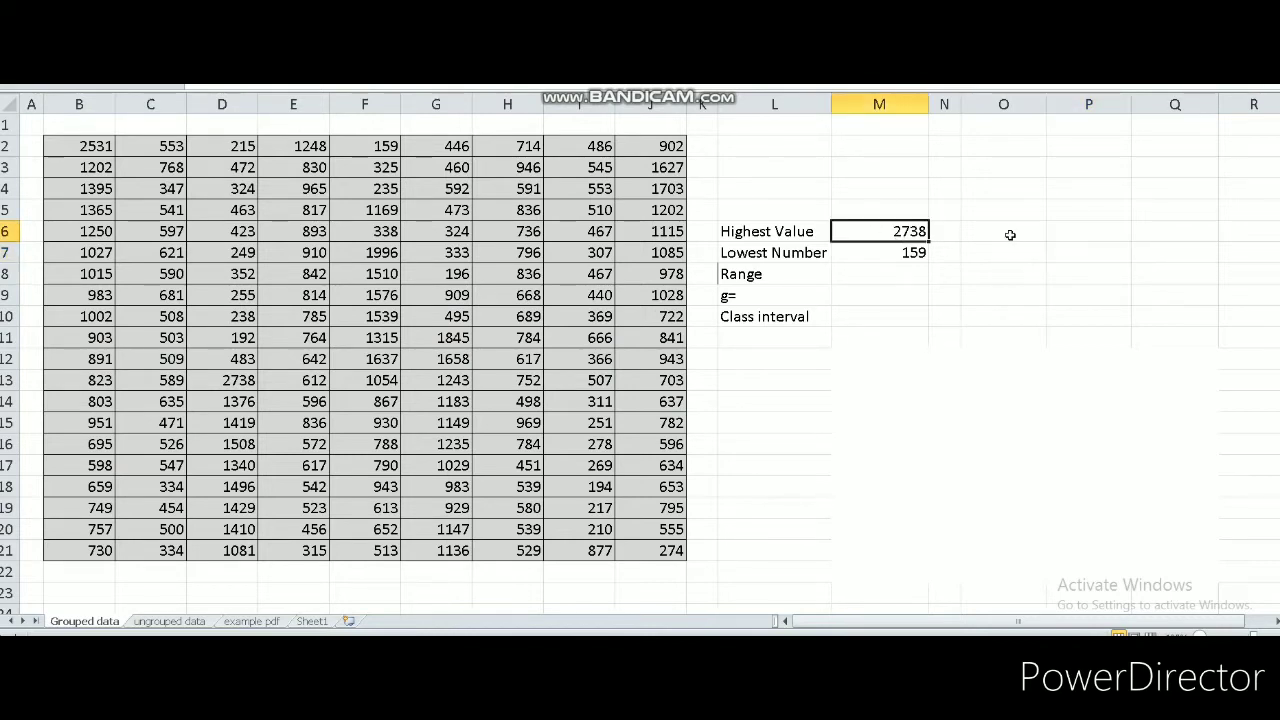
left_click(914, 253)
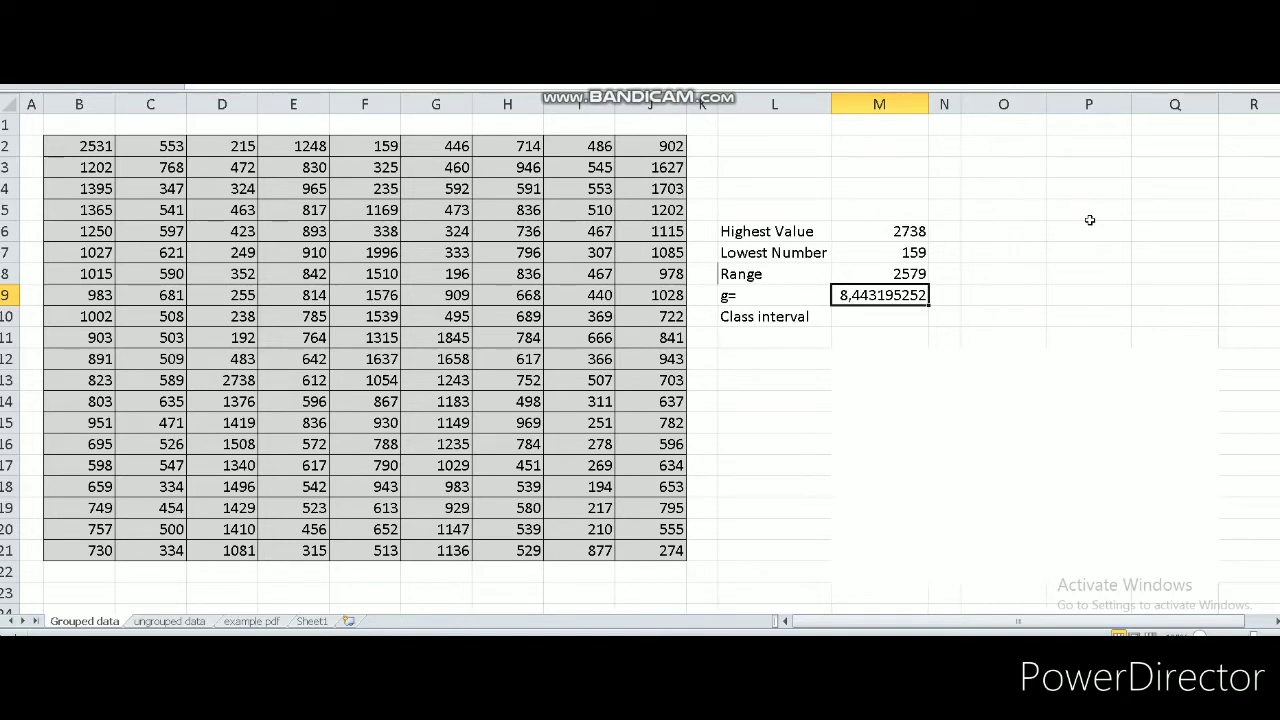
Enter 9 in N9 as the rounded-up number of groups beside the calculated g
key("Right")
type("9")
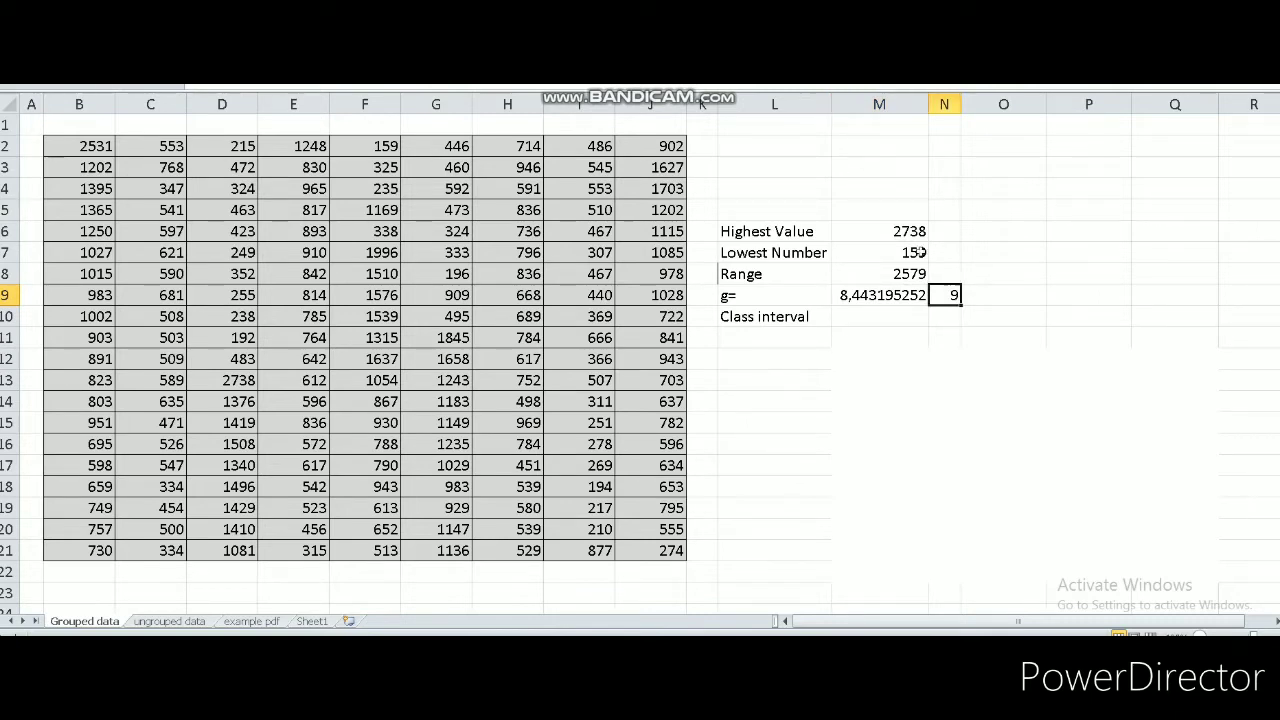
key("Left")
key("Up")
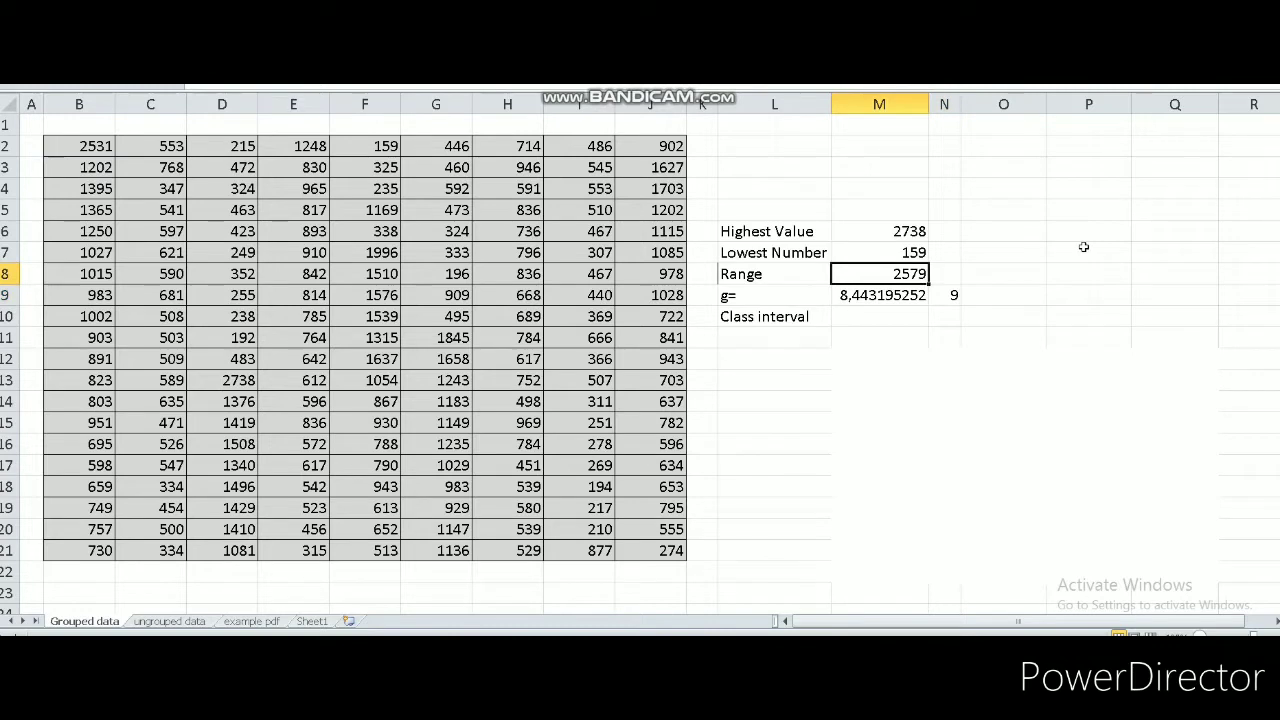
Calculate the Class interval in M10 as the range divided by the rounded number of groups, and enter 287 beside it in N10
left_click(950, 297)
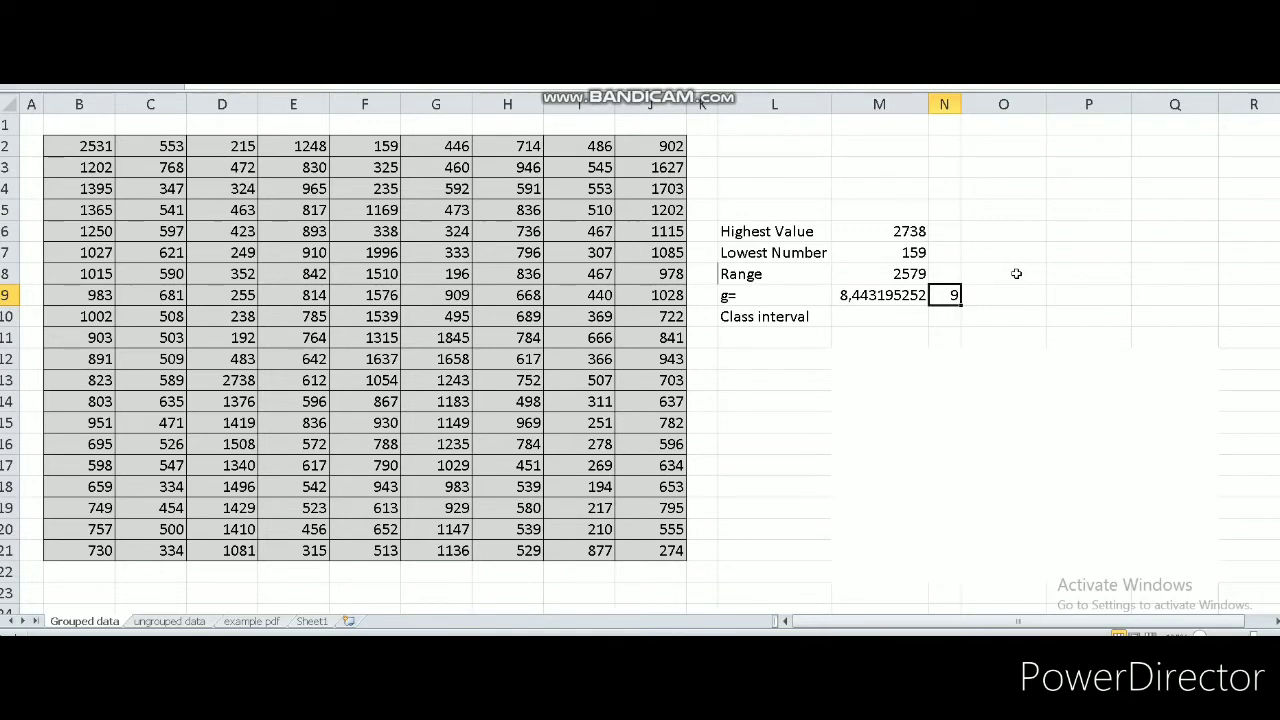
left_click(914, 275)
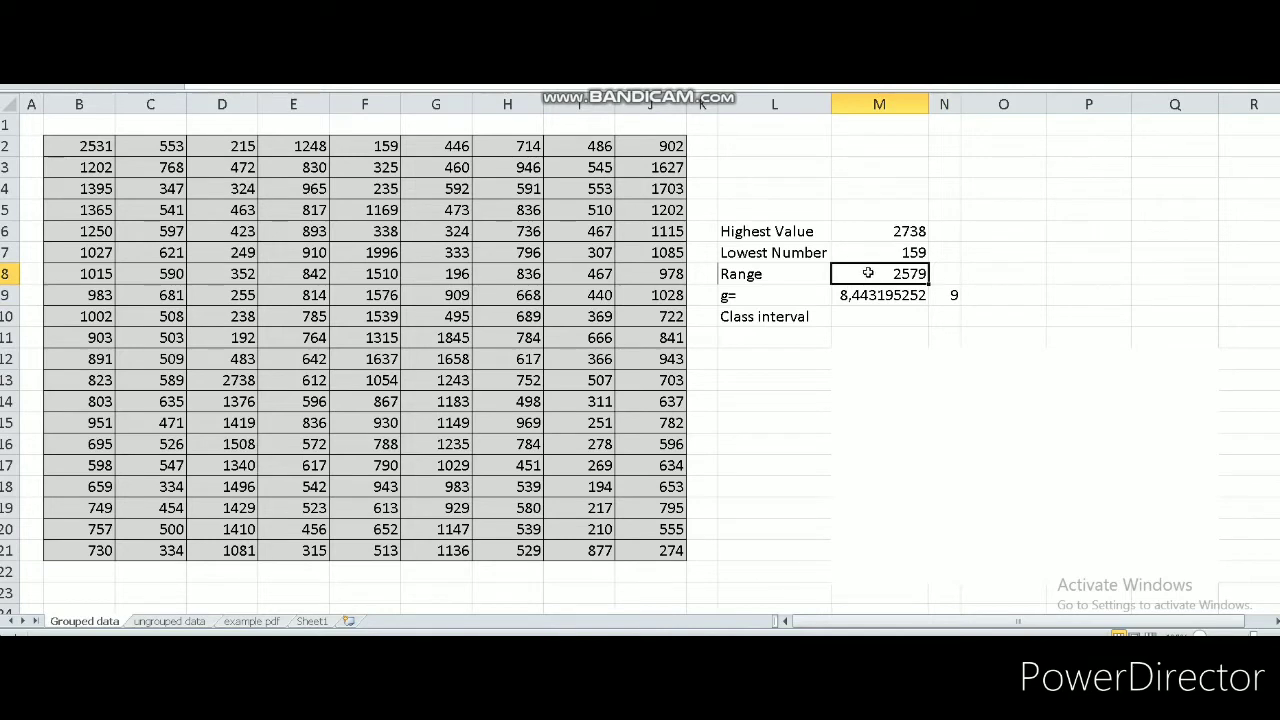
left_click(956, 293)
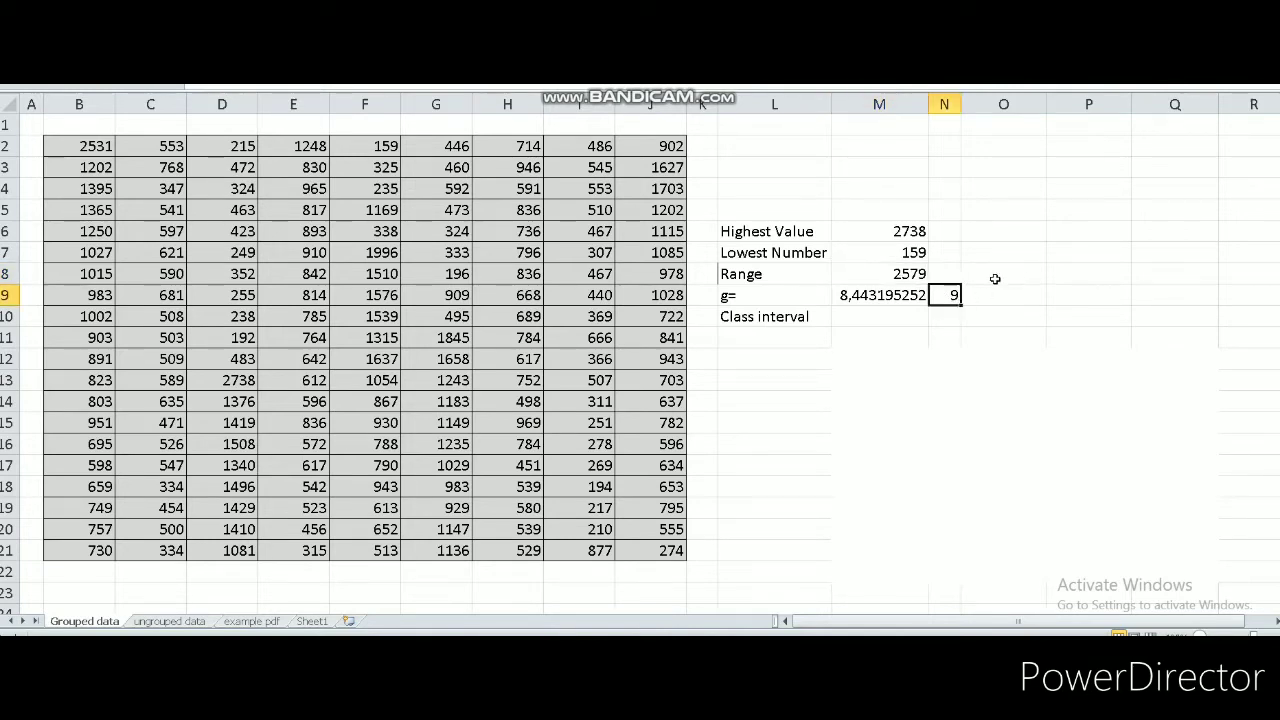
left_click(893, 273)
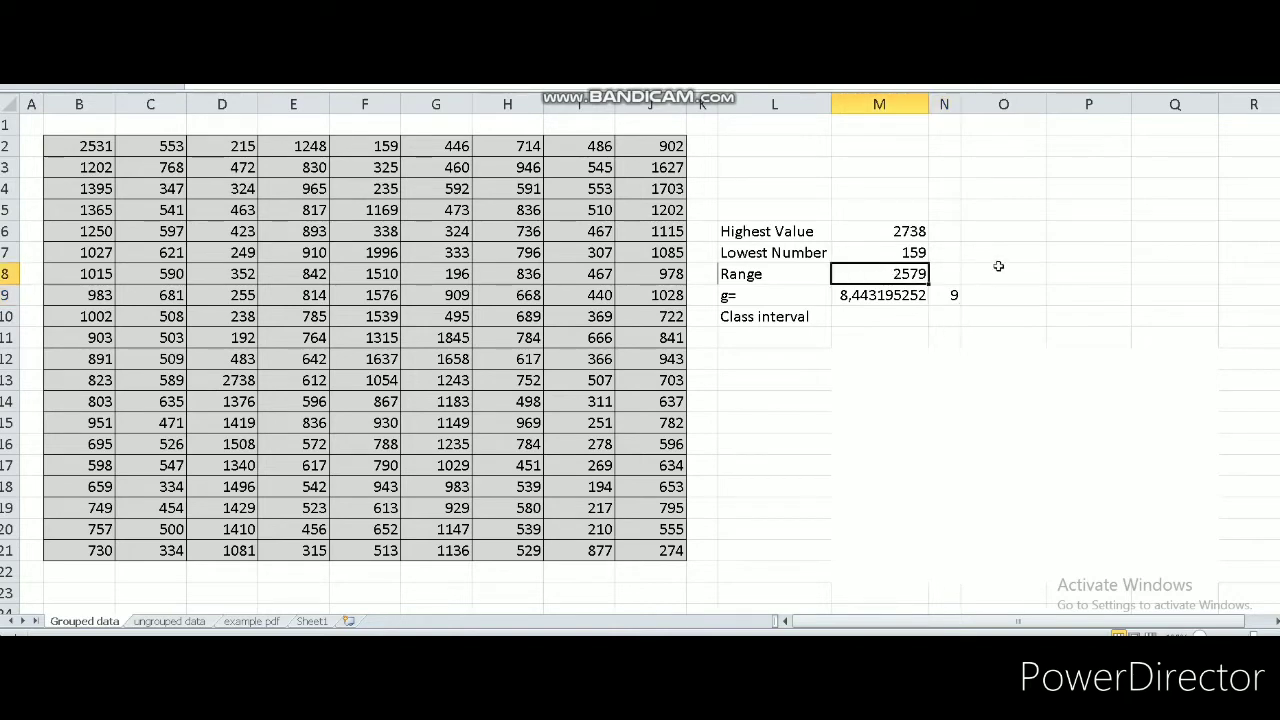
left_click(956, 294)
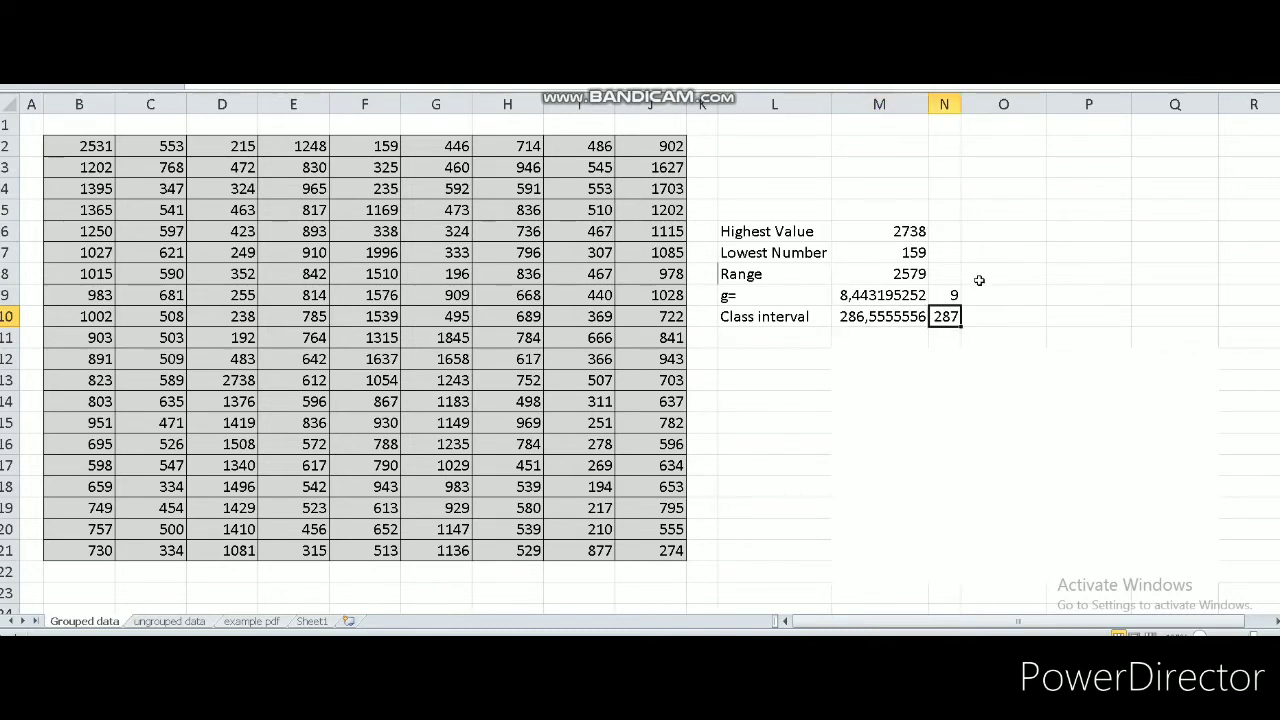
Set up a bordered frequency table in M12:Q22 with the headings g, Tally and Frequency and a green cell in Q22
left_click(953, 295)
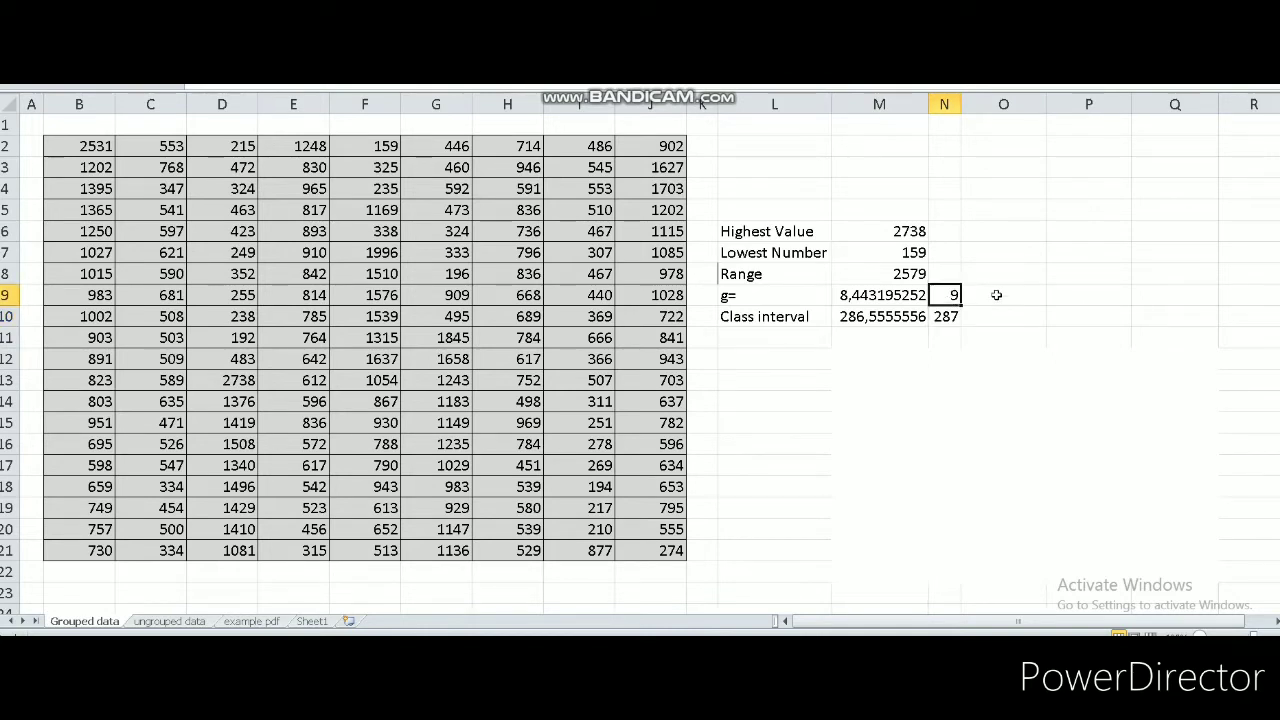
left_click(946, 317)
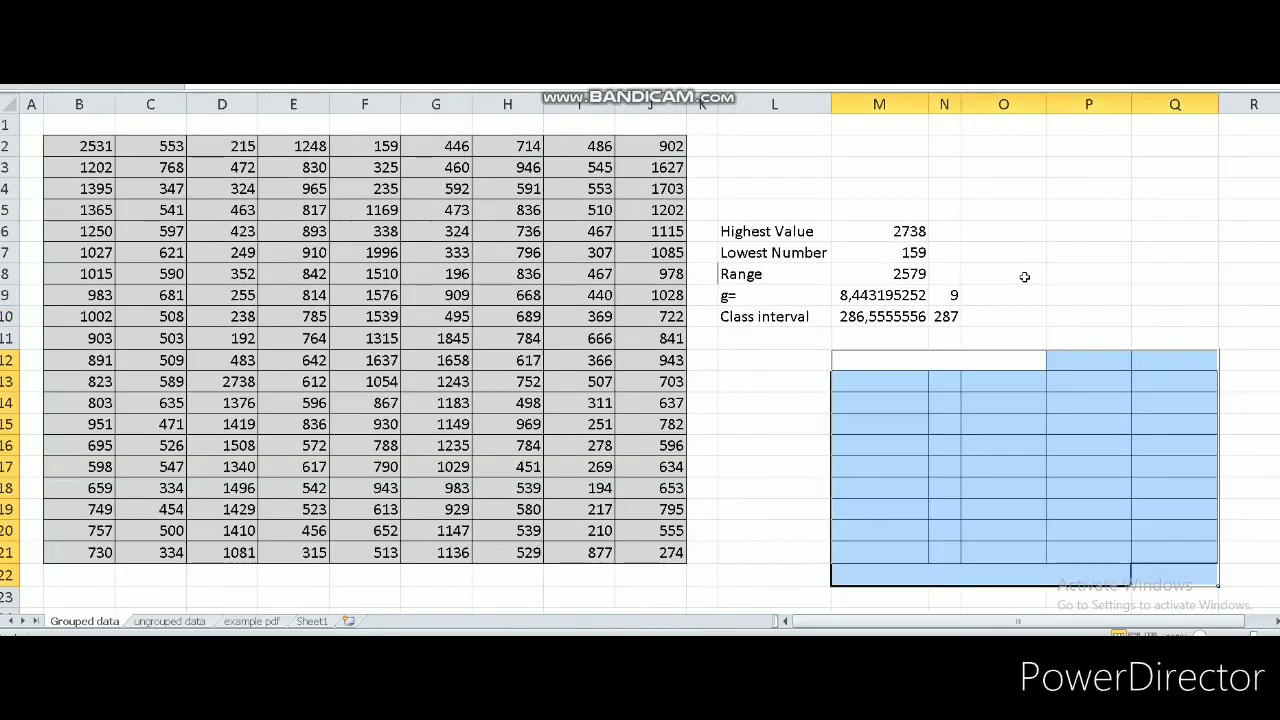
left_click(1110, 274)
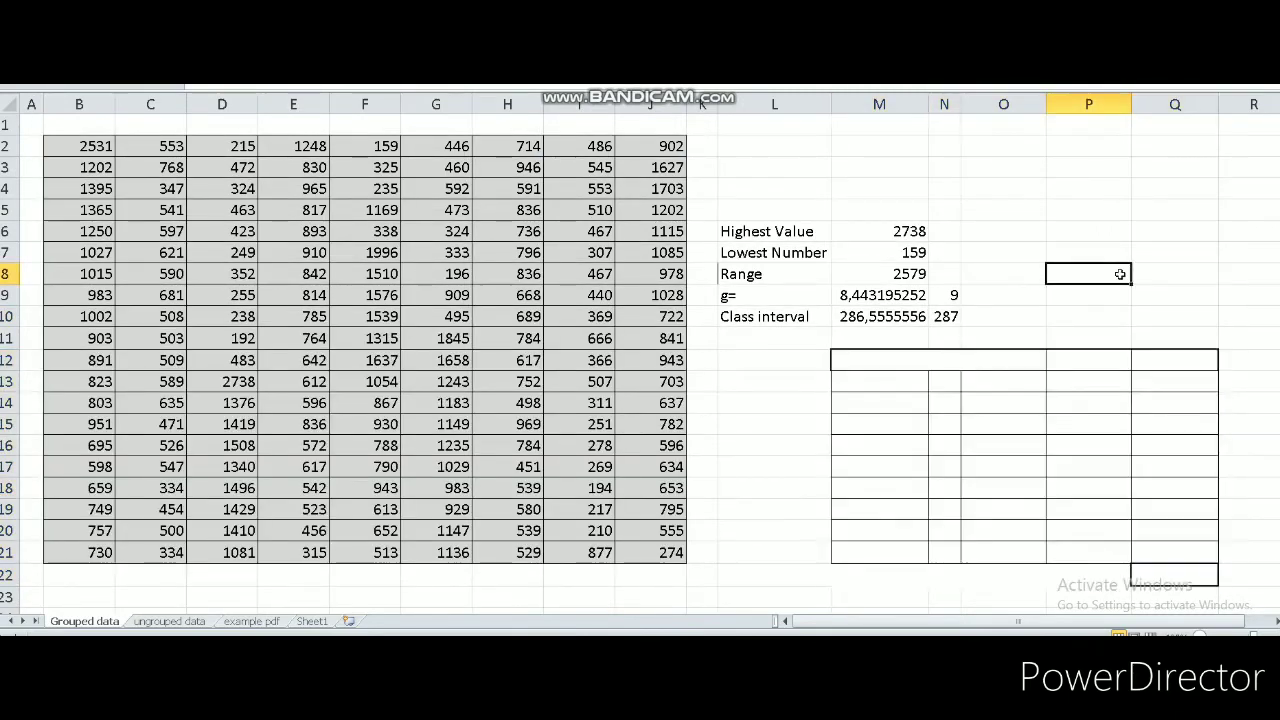
key("ctrl+z")
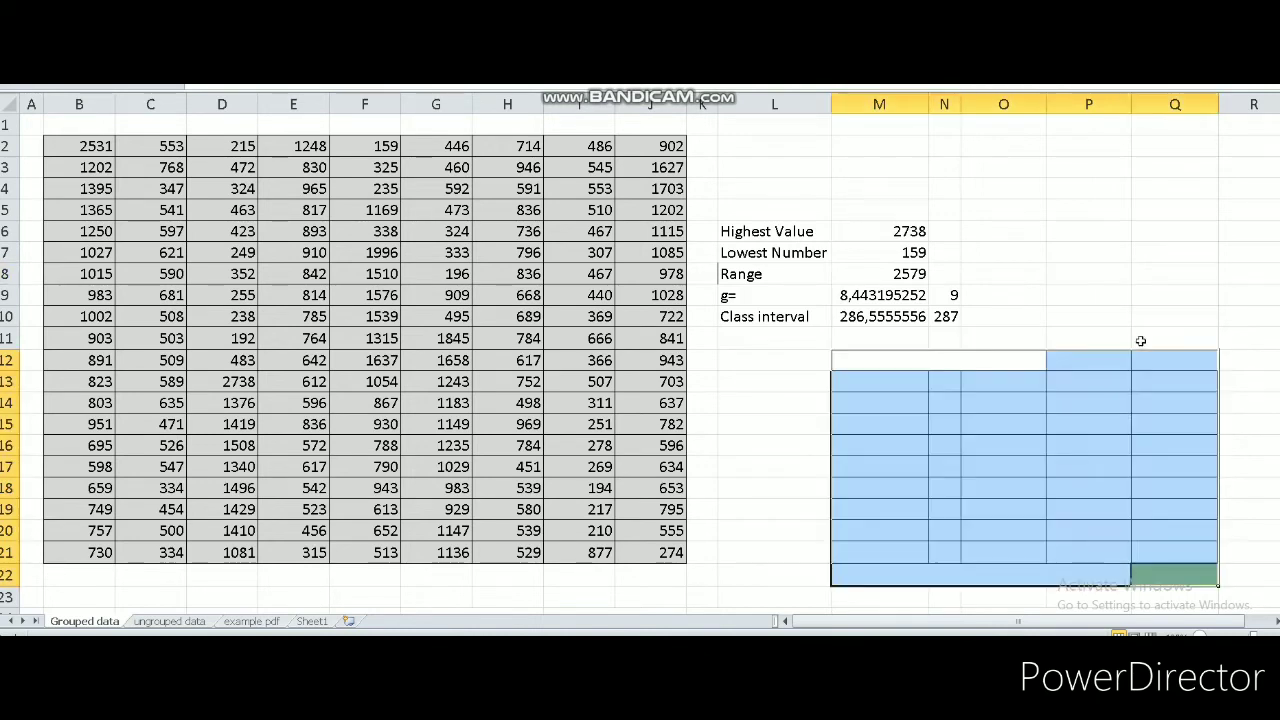
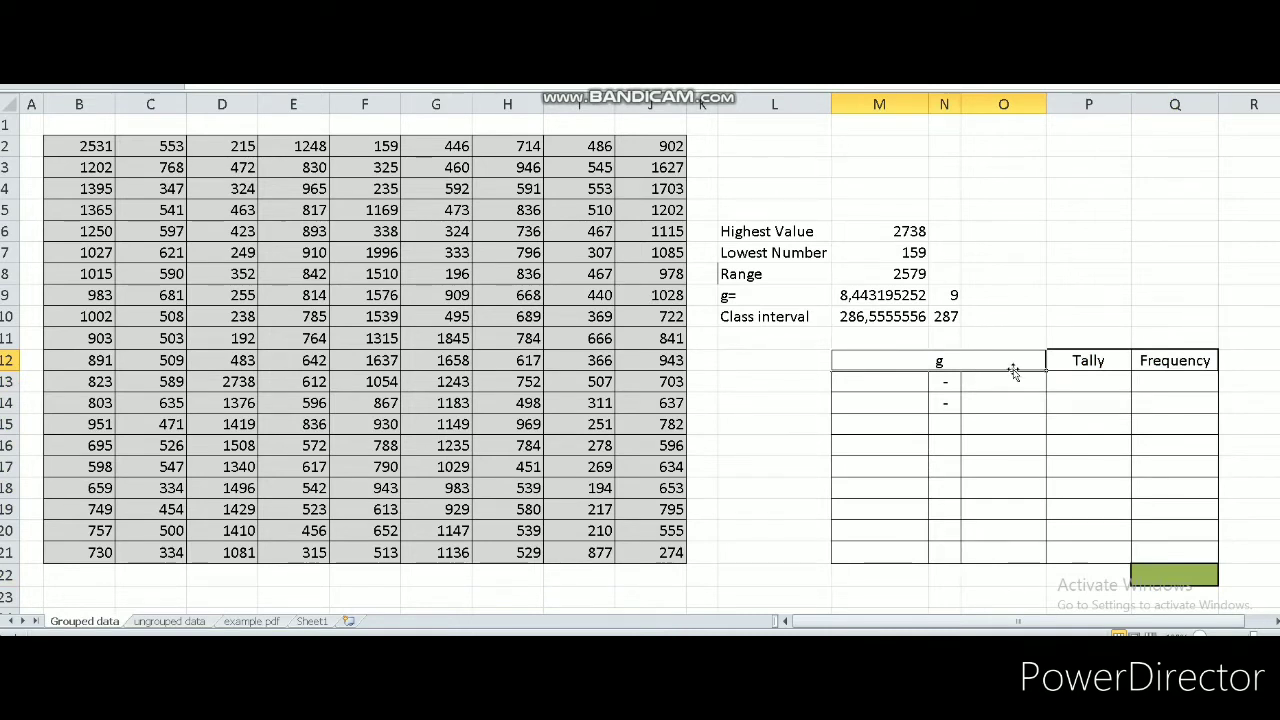
Check the class rows of the frequency table, M13 to M21, against the rounded number of groups in N9
left_click(872, 382)
left_click(864, 403)
left_click(858, 444)
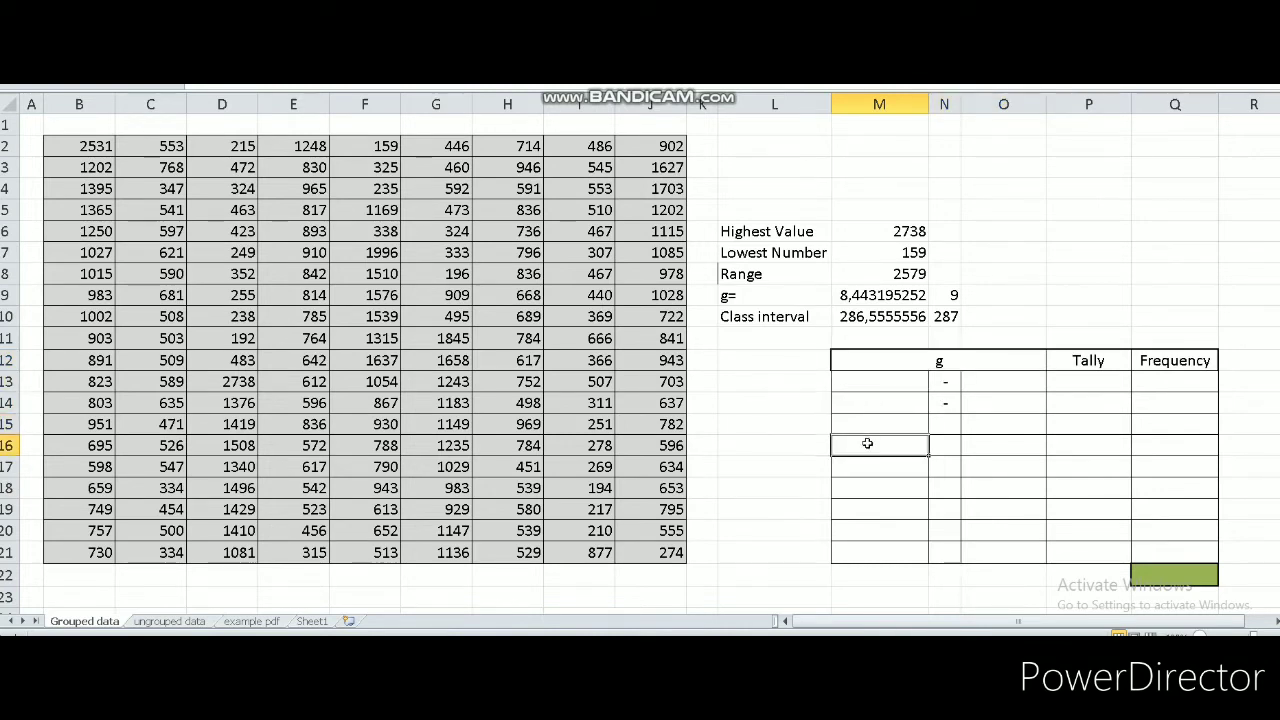
left_click(863, 466)
left_click(857, 508)
left_click(862, 550)
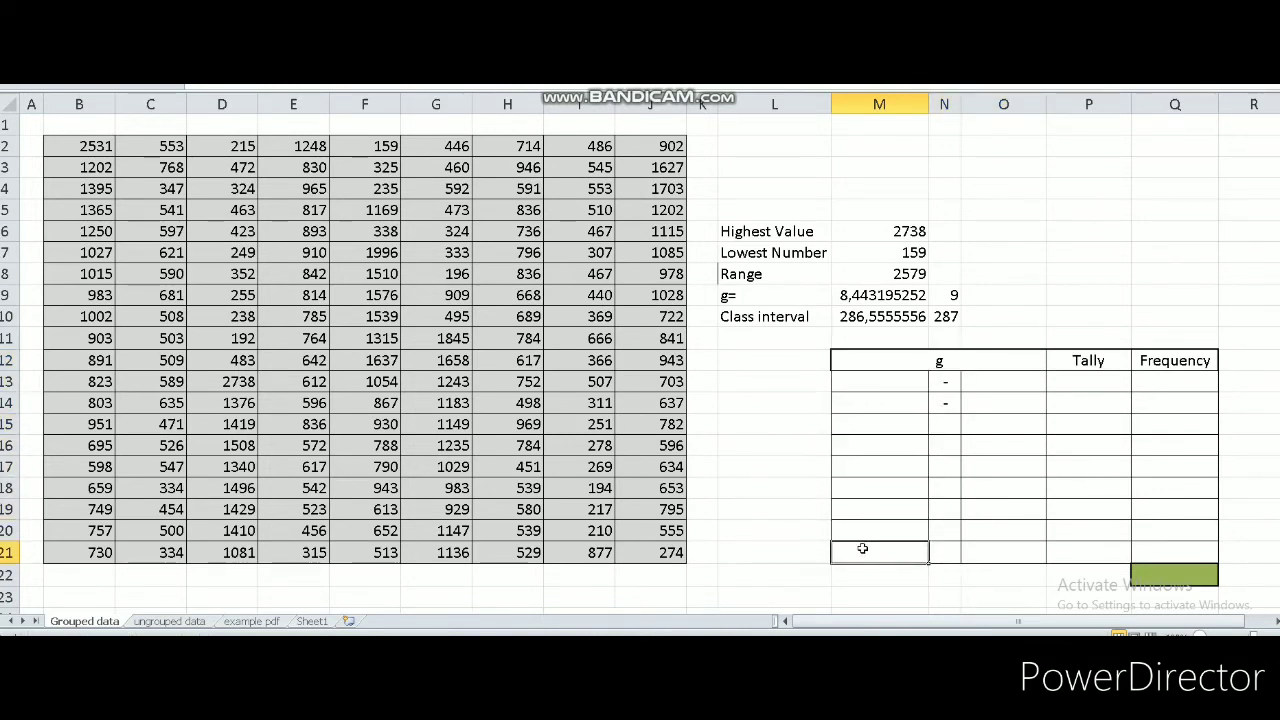
left_click(945, 296)
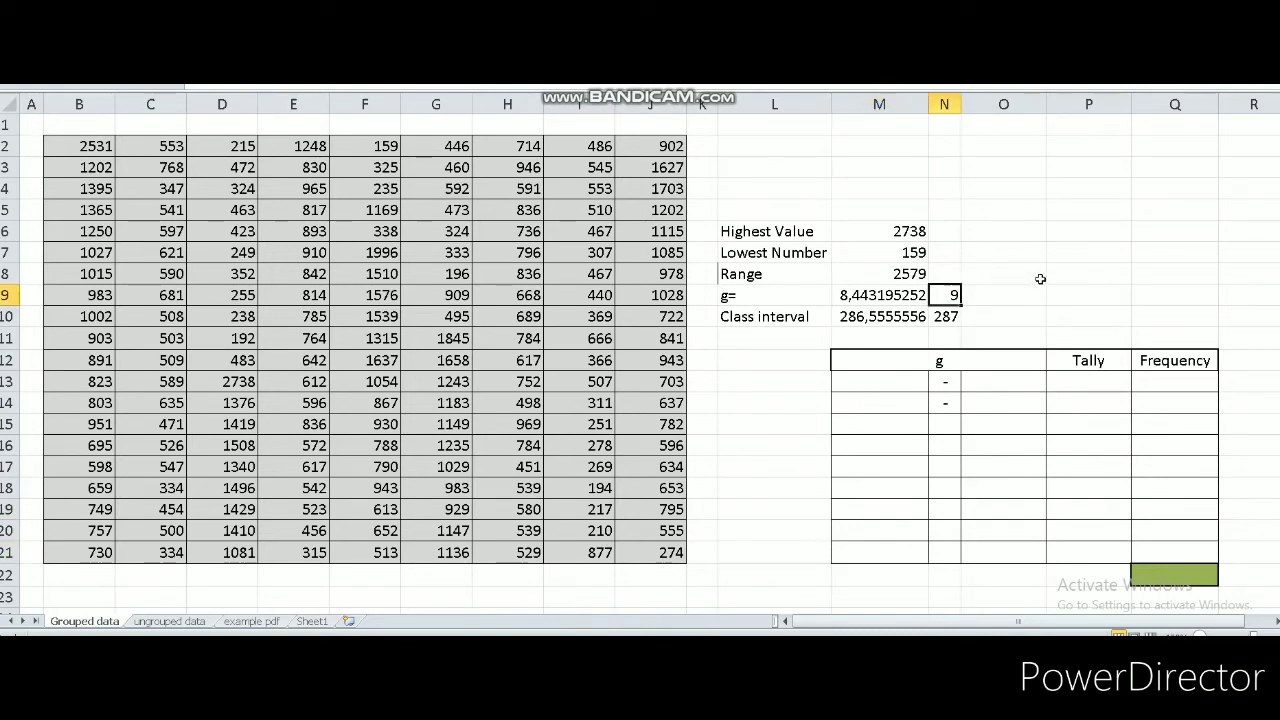
Enter the first class in row 13 of the frequency table with lower limit 159 and upper limit 445
left_click(889, 384)
left_click_drag(865, 380, 1170, 381)
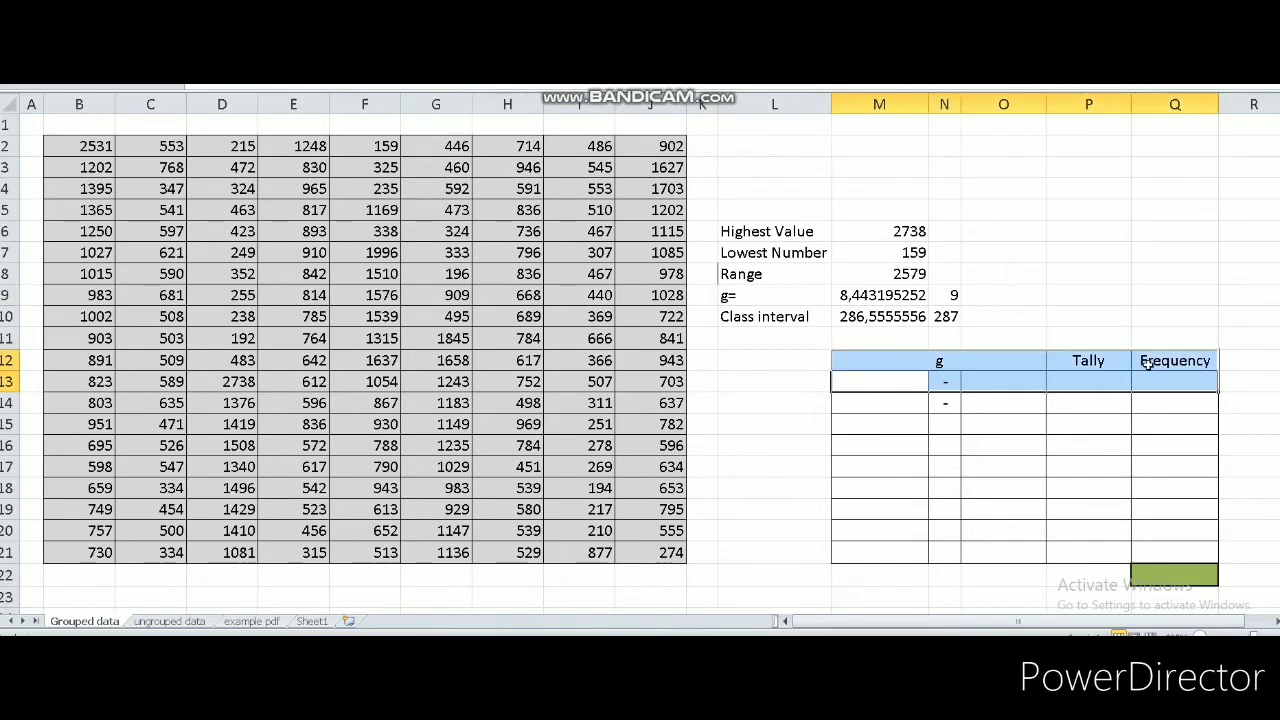
left_click(891, 384)
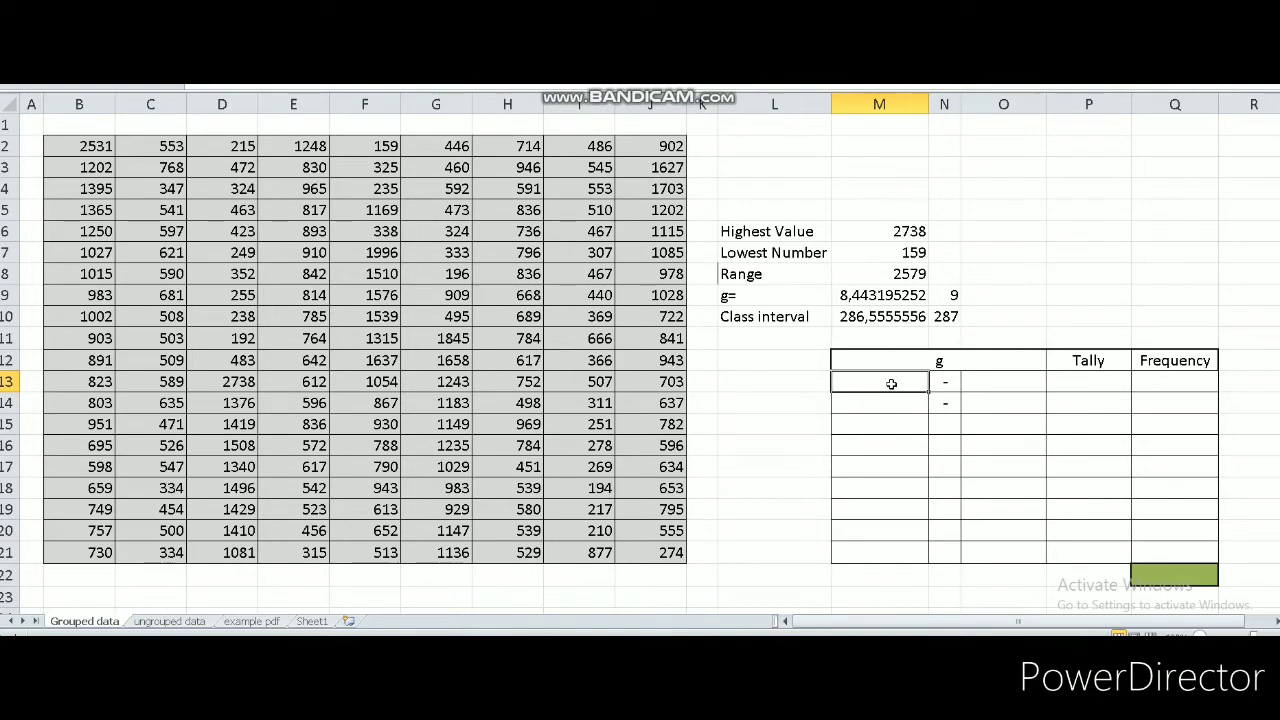
type("159")
left_click_drag(885, 383, 1172, 392)
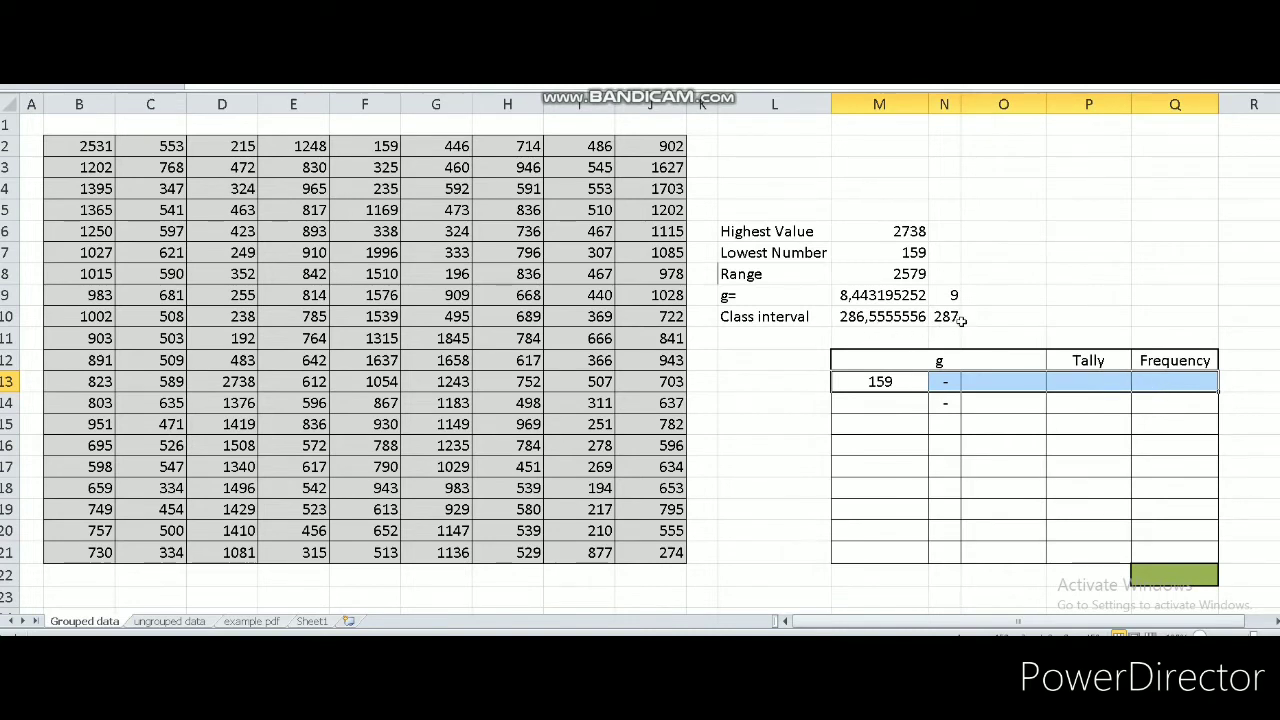
left_click(993, 381)
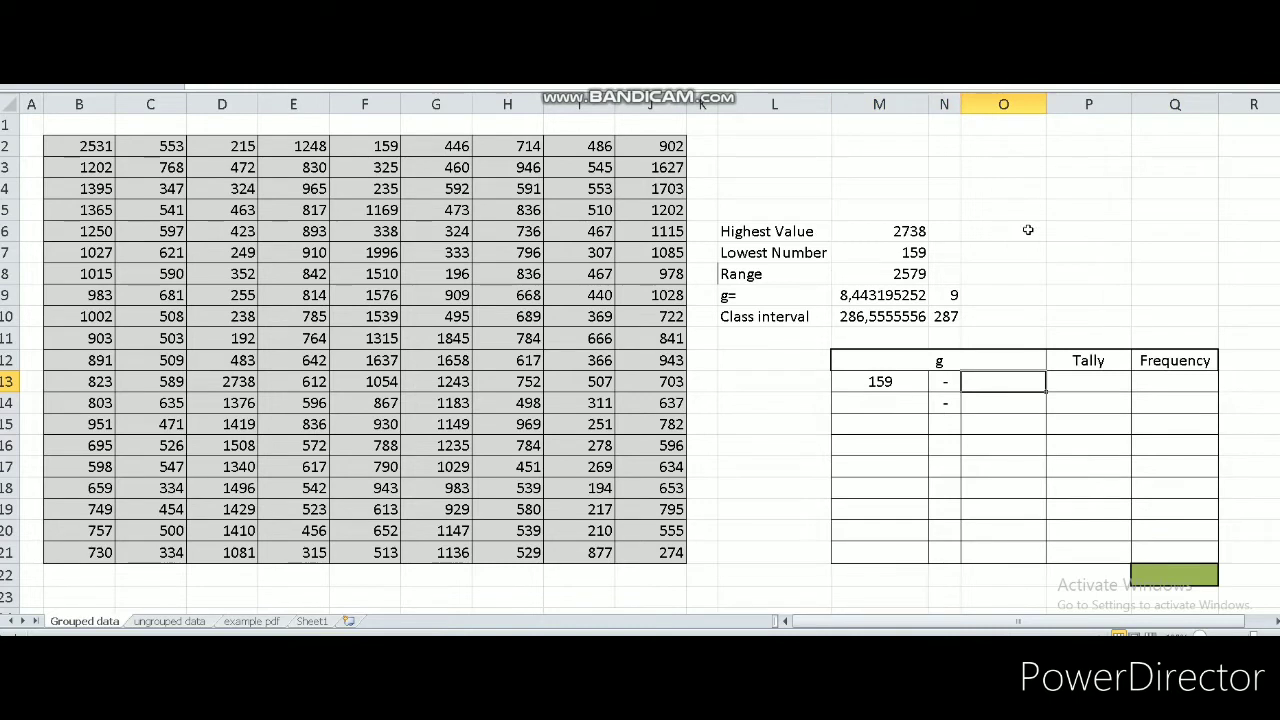
type("445")
left_click(893, 383)
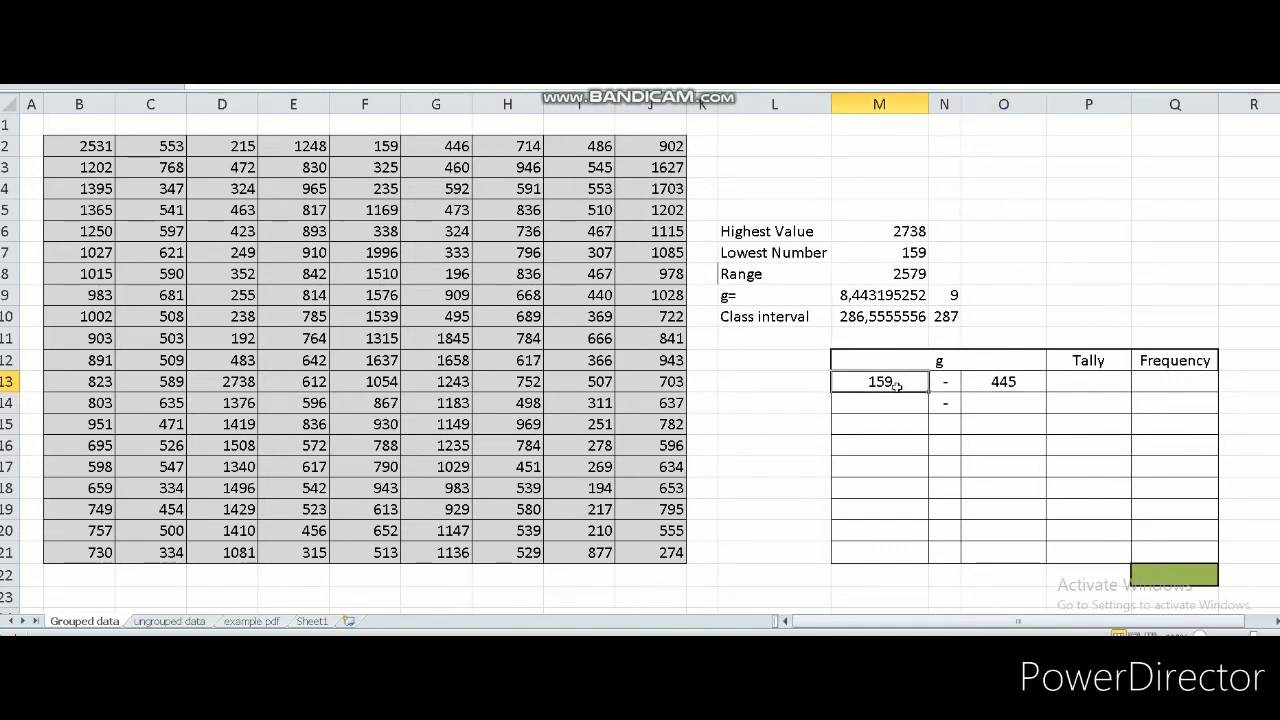
left_click(1017, 378)
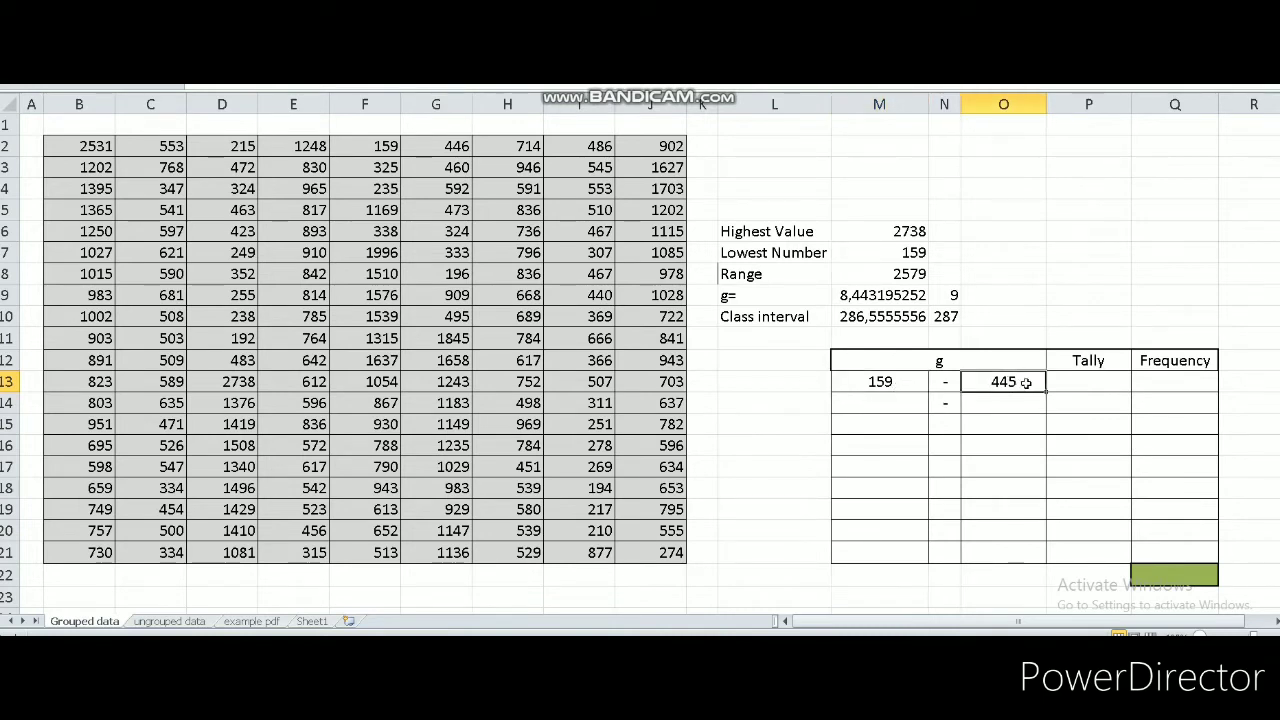
left_click_drag(882, 388, 990, 384)
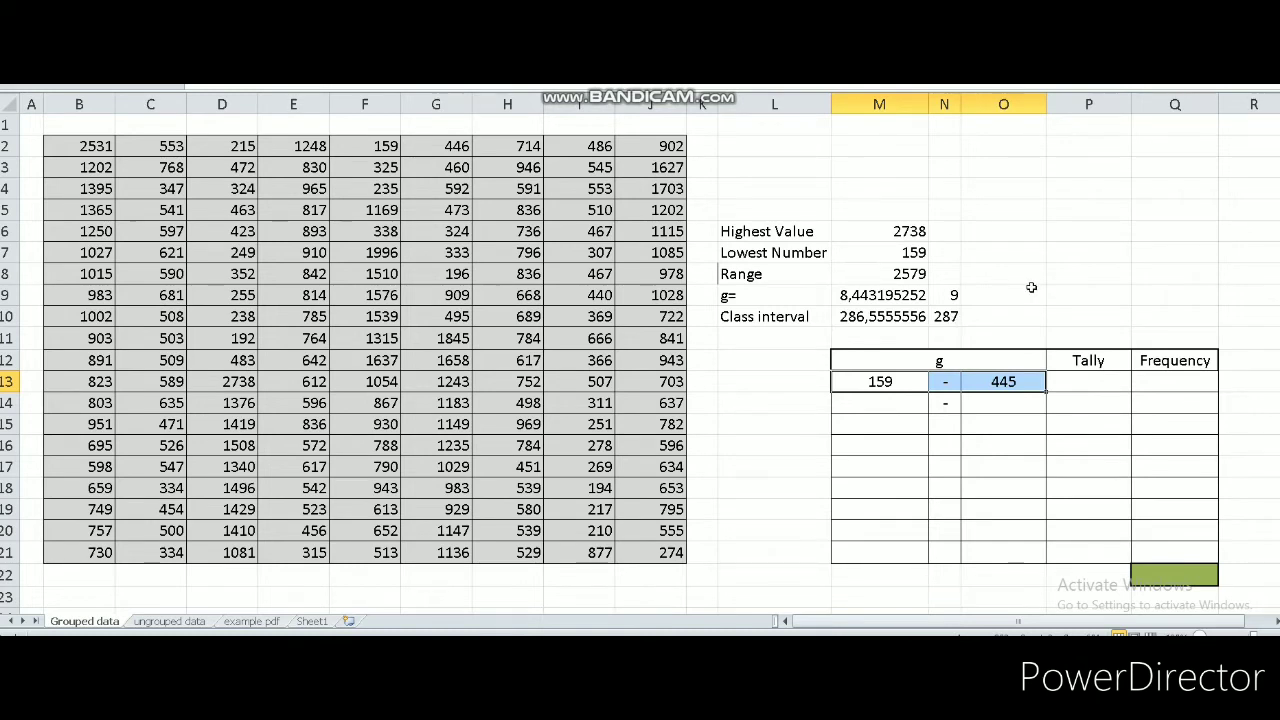
Enter 446 in M14 as the second class's lower limit, following on from the first class's upper limit in O13
left_click(894, 408)
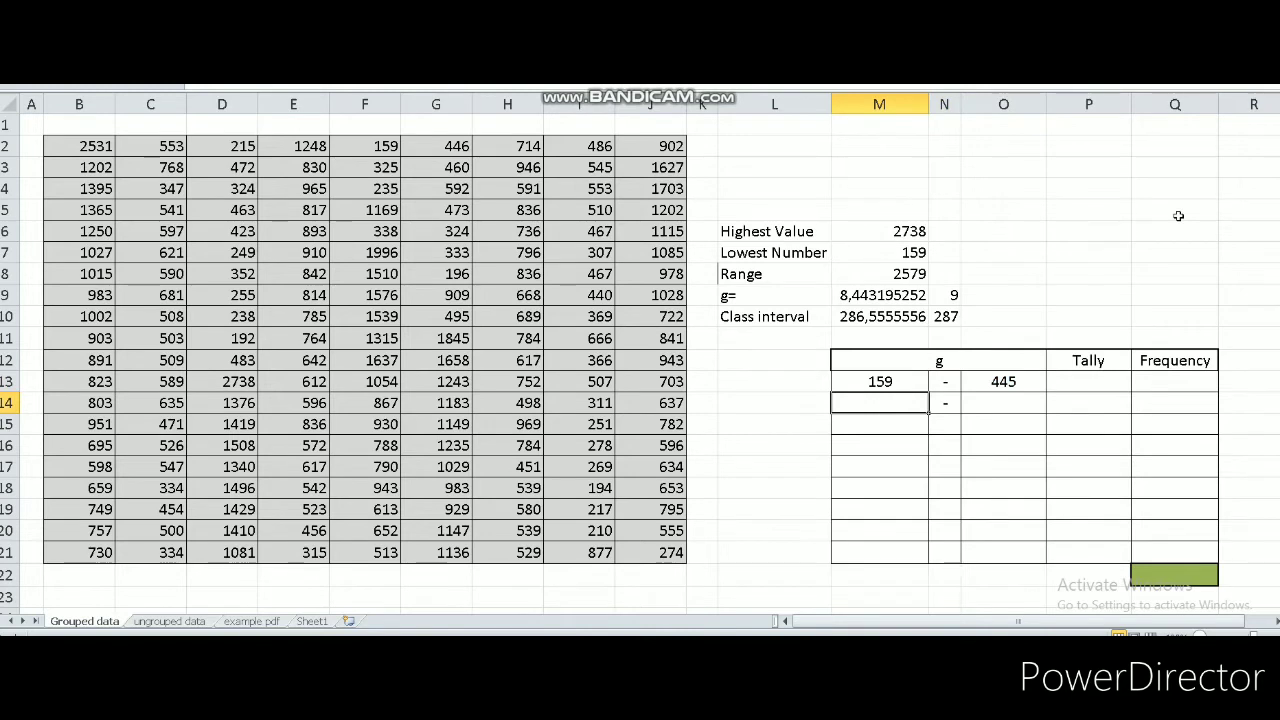
type("446")
left_click(1013, 382)
left_click(870, 410)
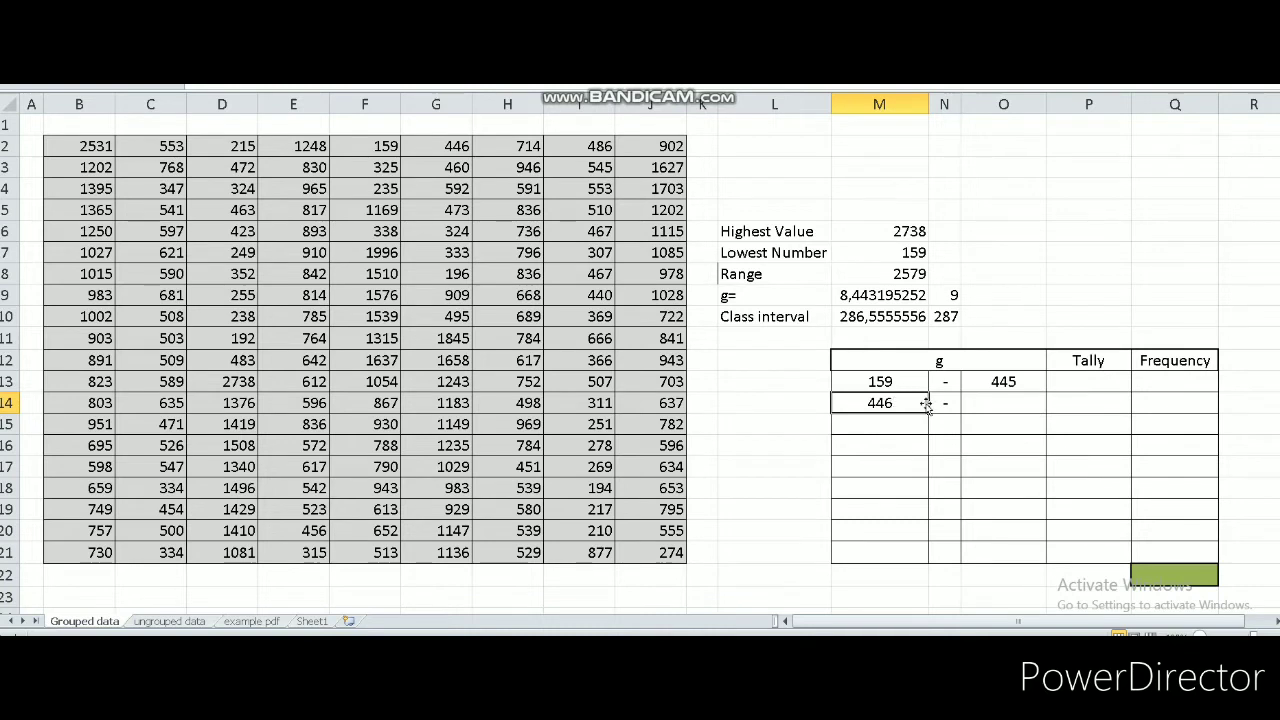
left_click(1010, 382)
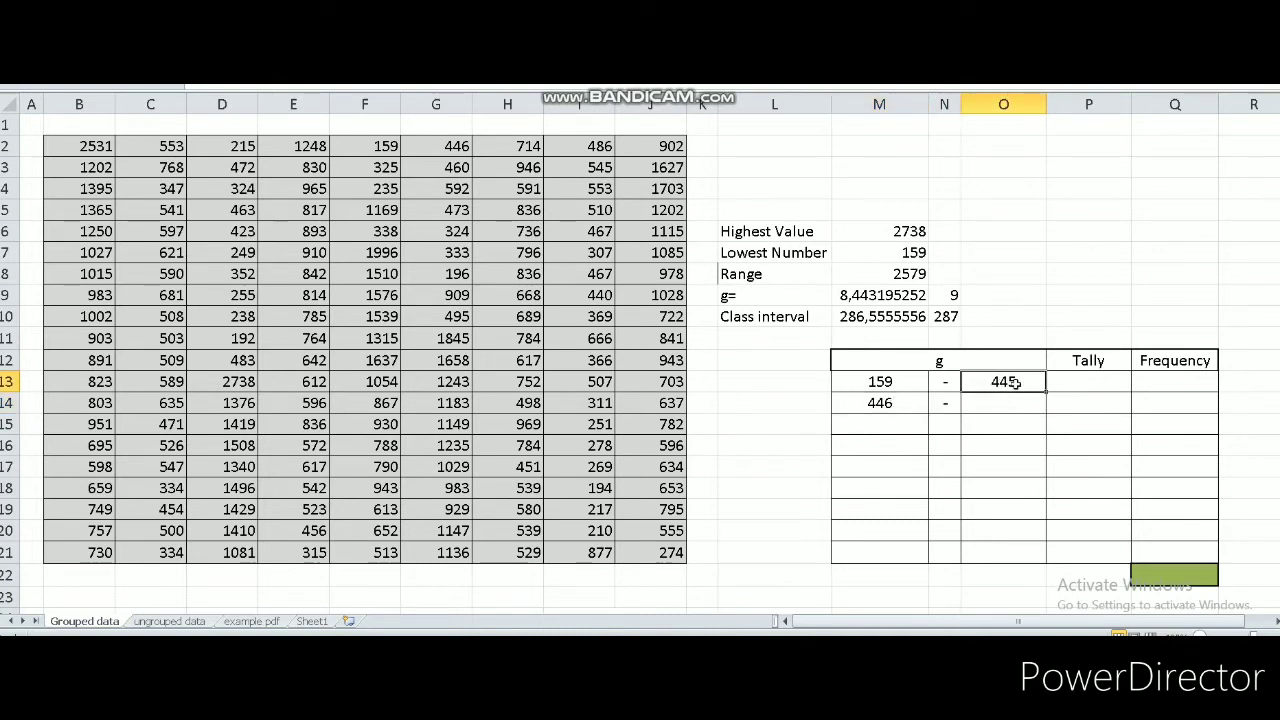
left_click(884, 402)
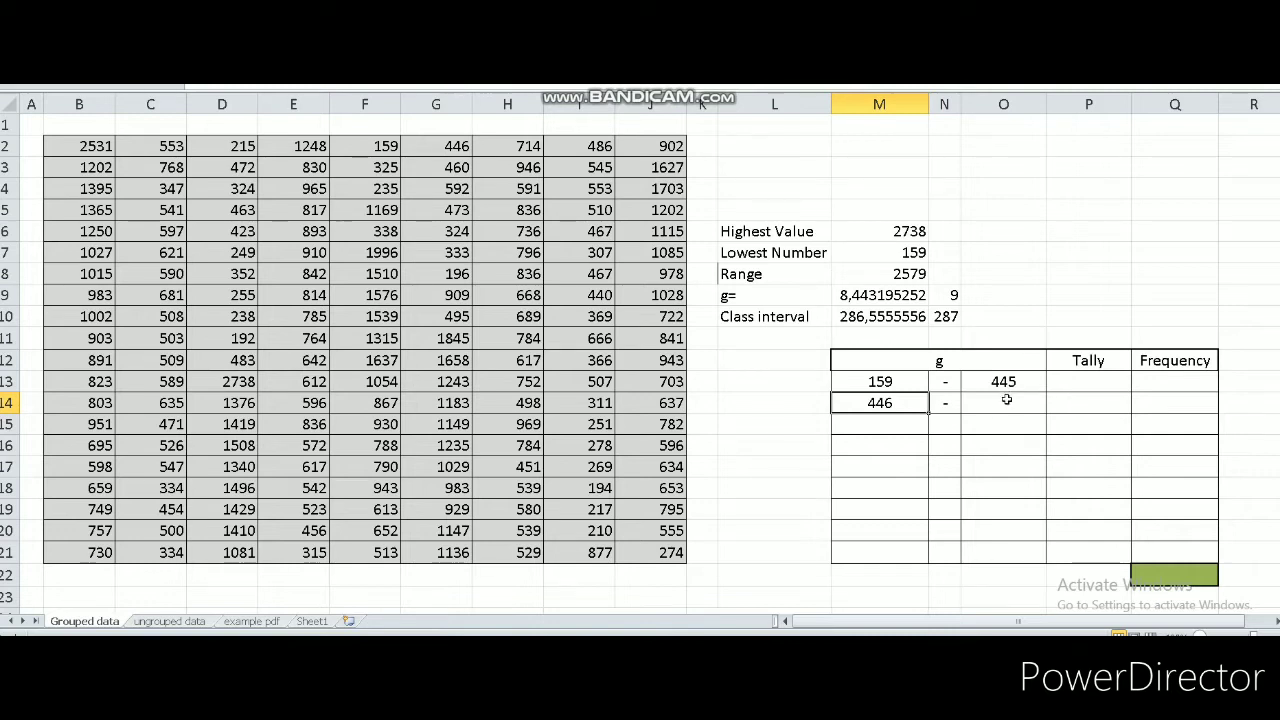
Enter 732 in O14 as the second class's upper limit and complete rows 15 to 21 with classes from 733 - 1019 to 2455 - 2741
left_click(1006, 401)
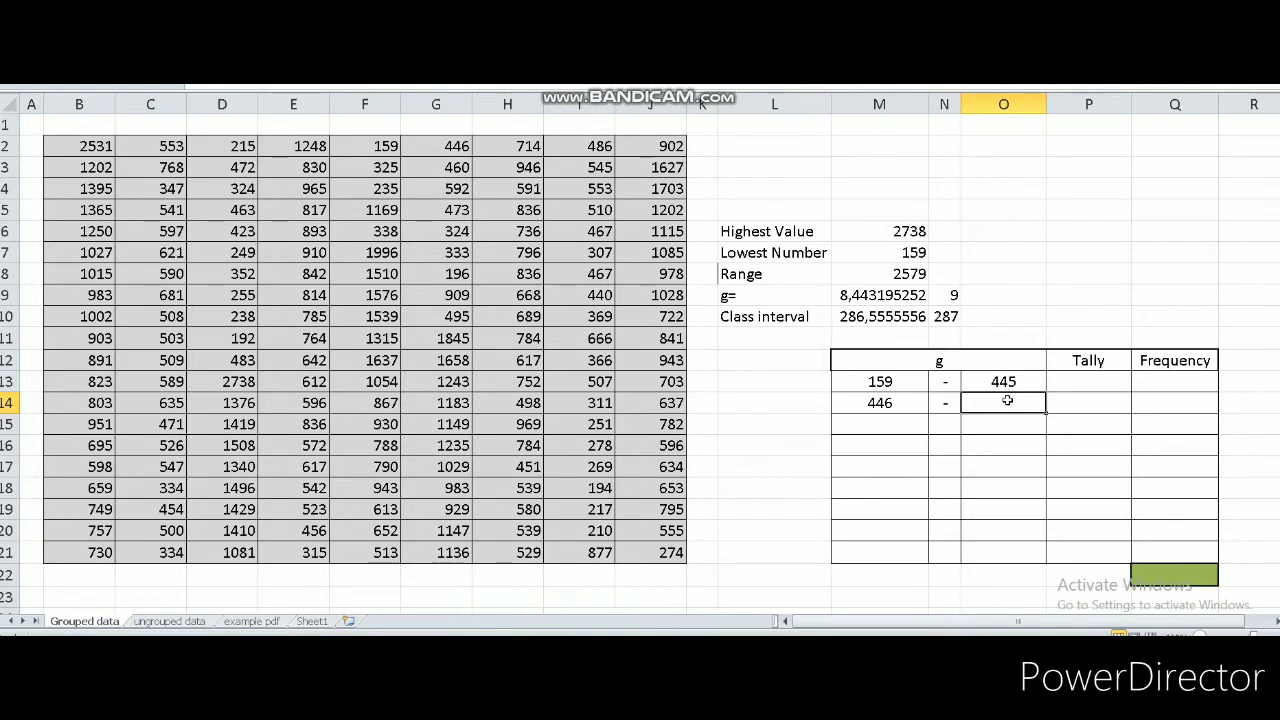
type("732")
left_click(904, 409)
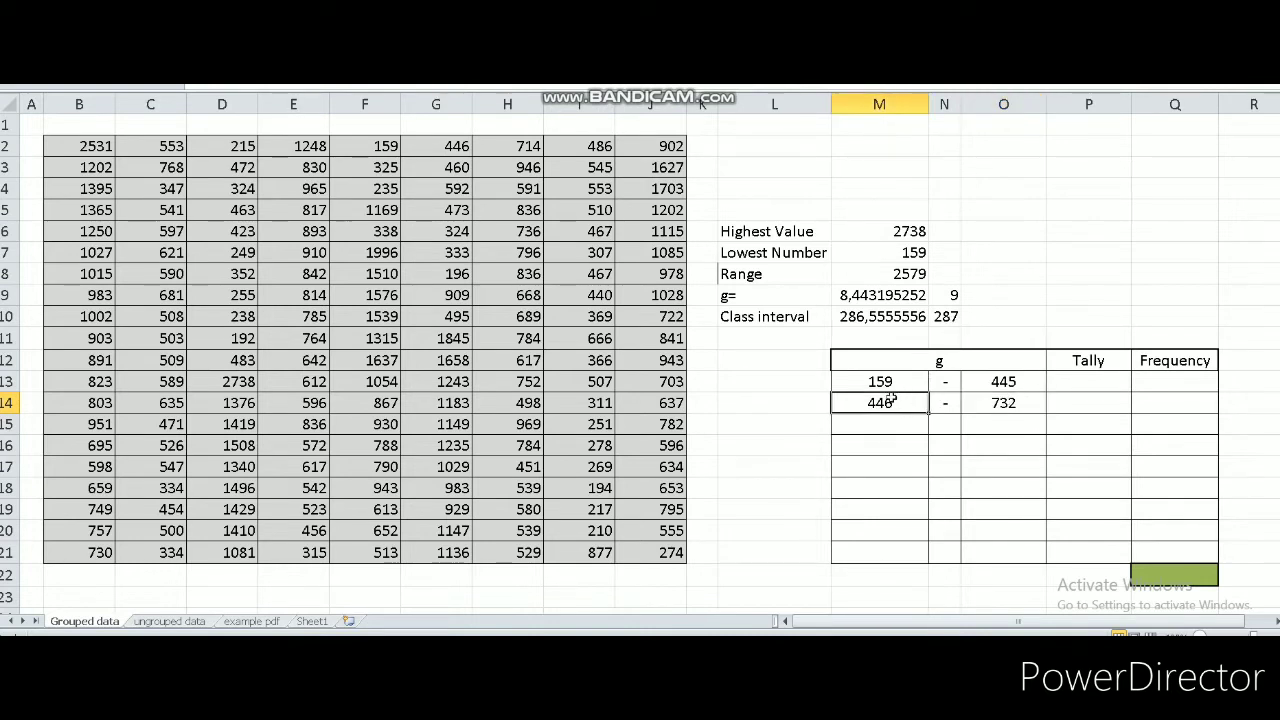
left_click(1015, 406)
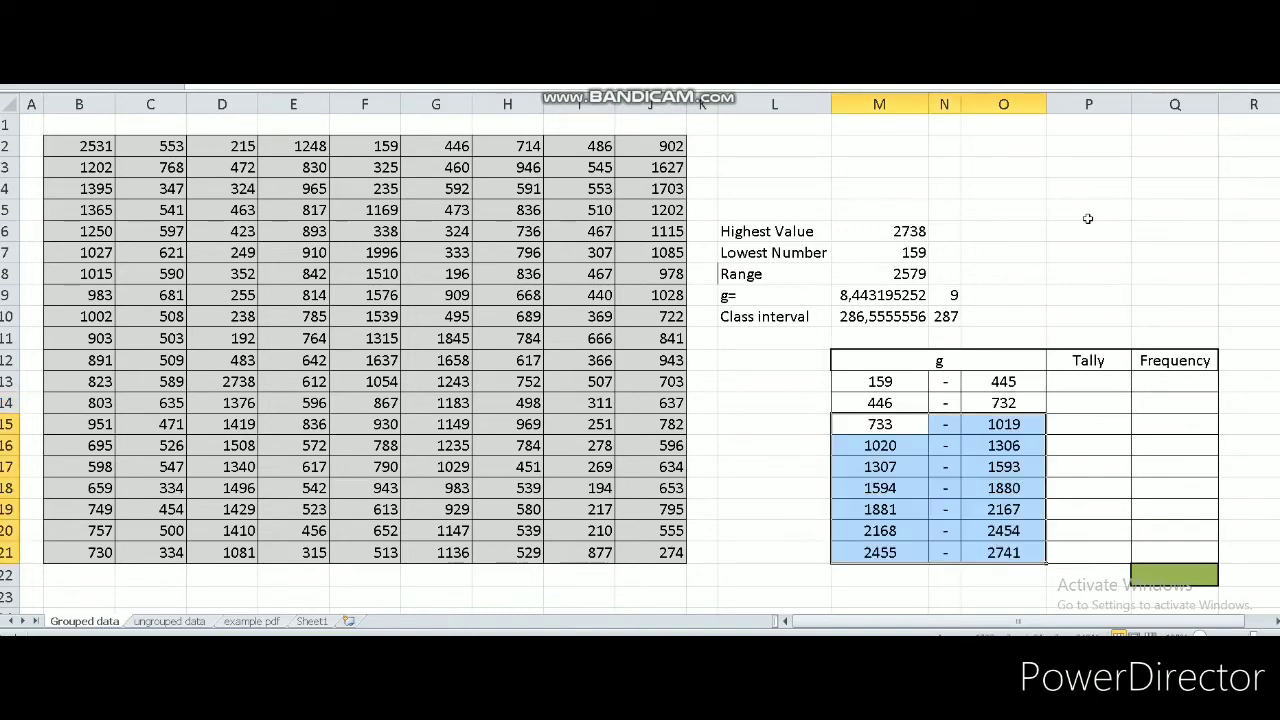
Compare the class limits in M13:O21 with the ungrouped data values in B2:J21
left_click_drag(880, 381, 998, 545)
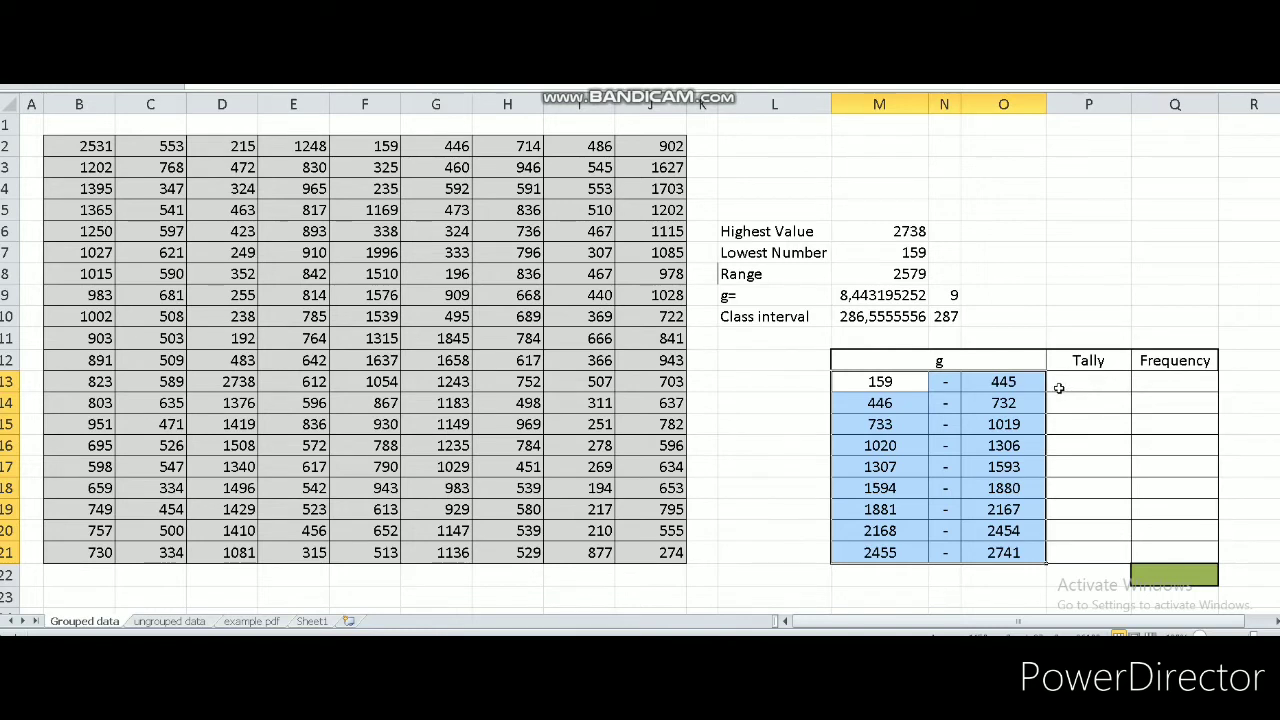
left_click(1001, 389)
left_click_drag(860, 385, 1003, 382)
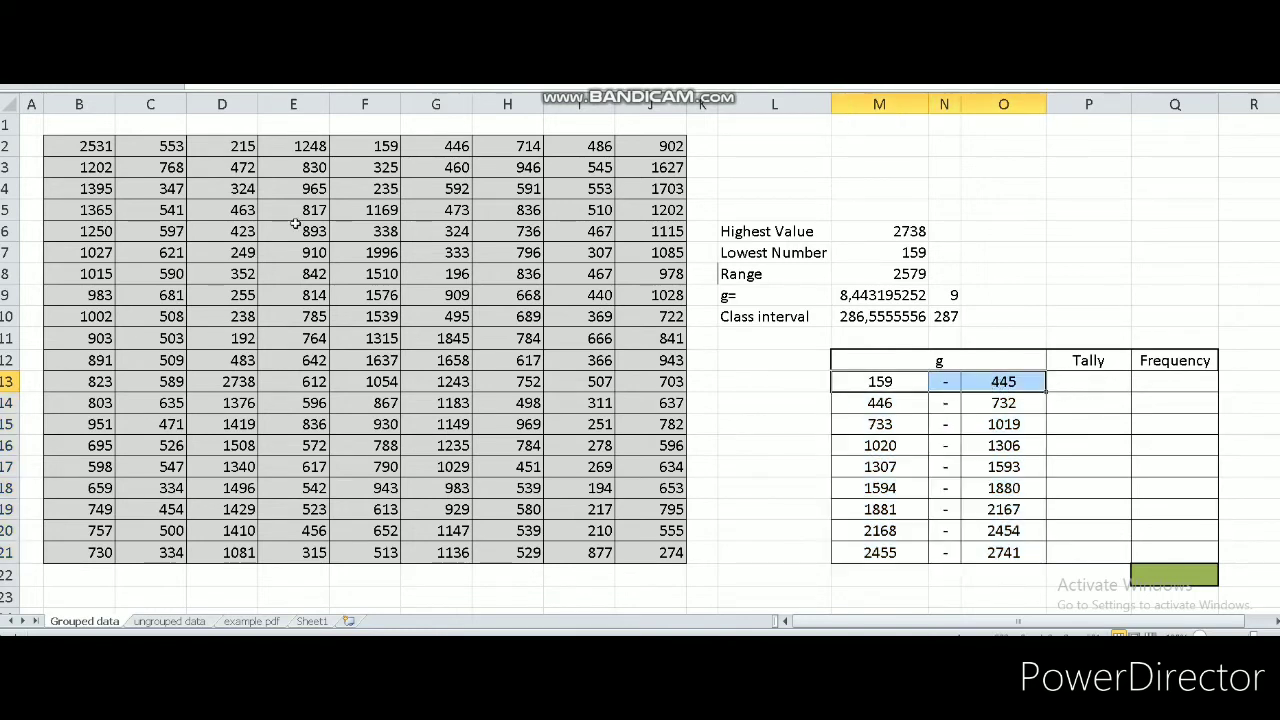
left_click_drag(80, 149, 676, 552)
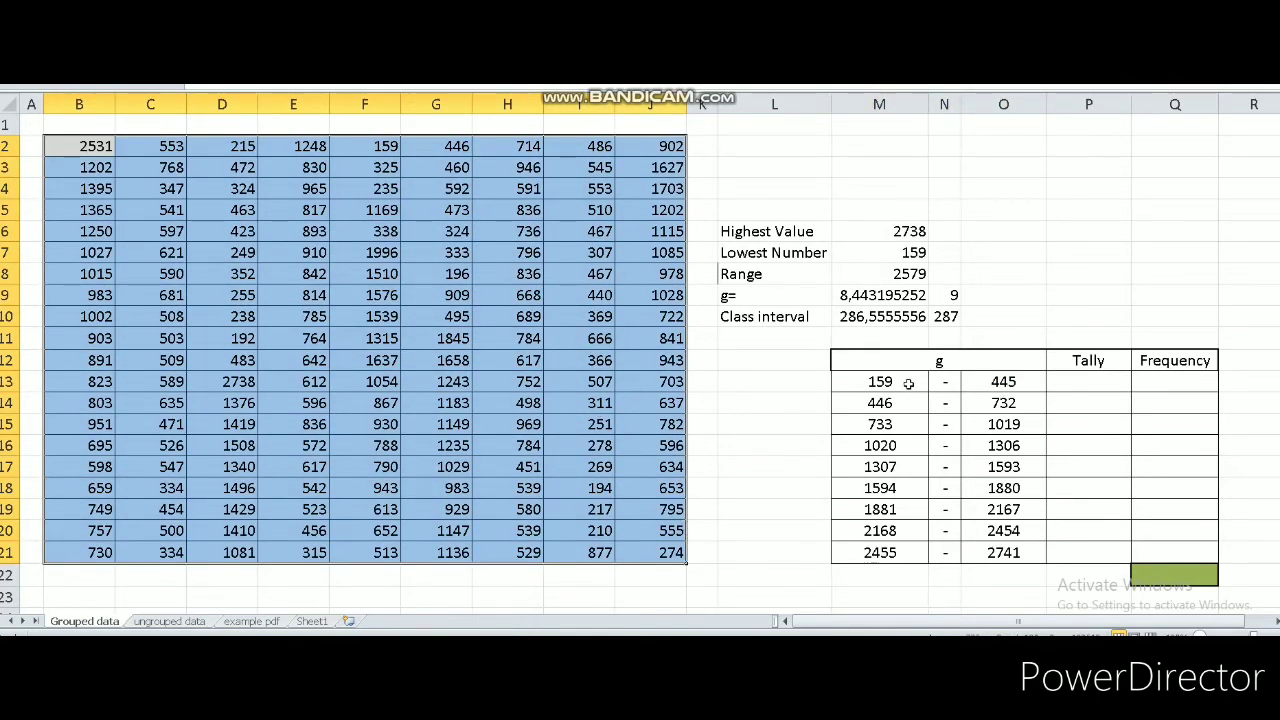
left_click_drag(890, 382, 996, 558)
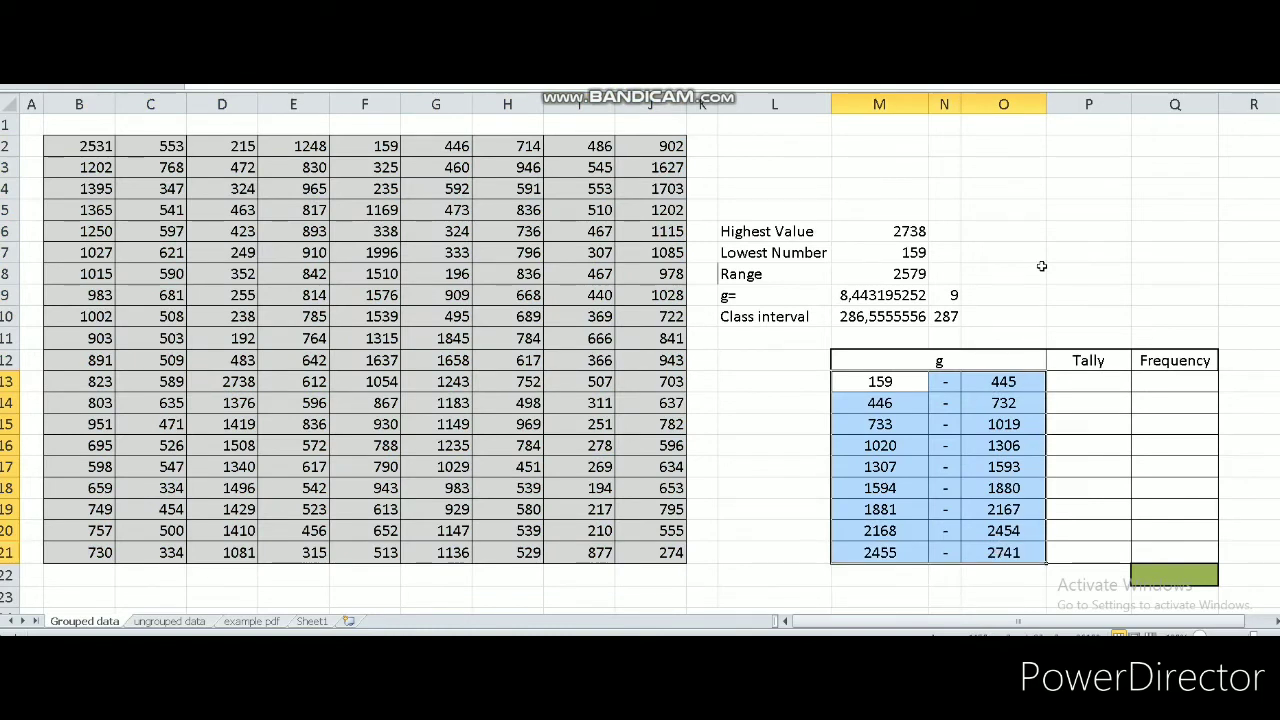
Tally the data values in B2 and C2 by entering an I in P21 and P14 beside their classes
left_click(1106, 382)
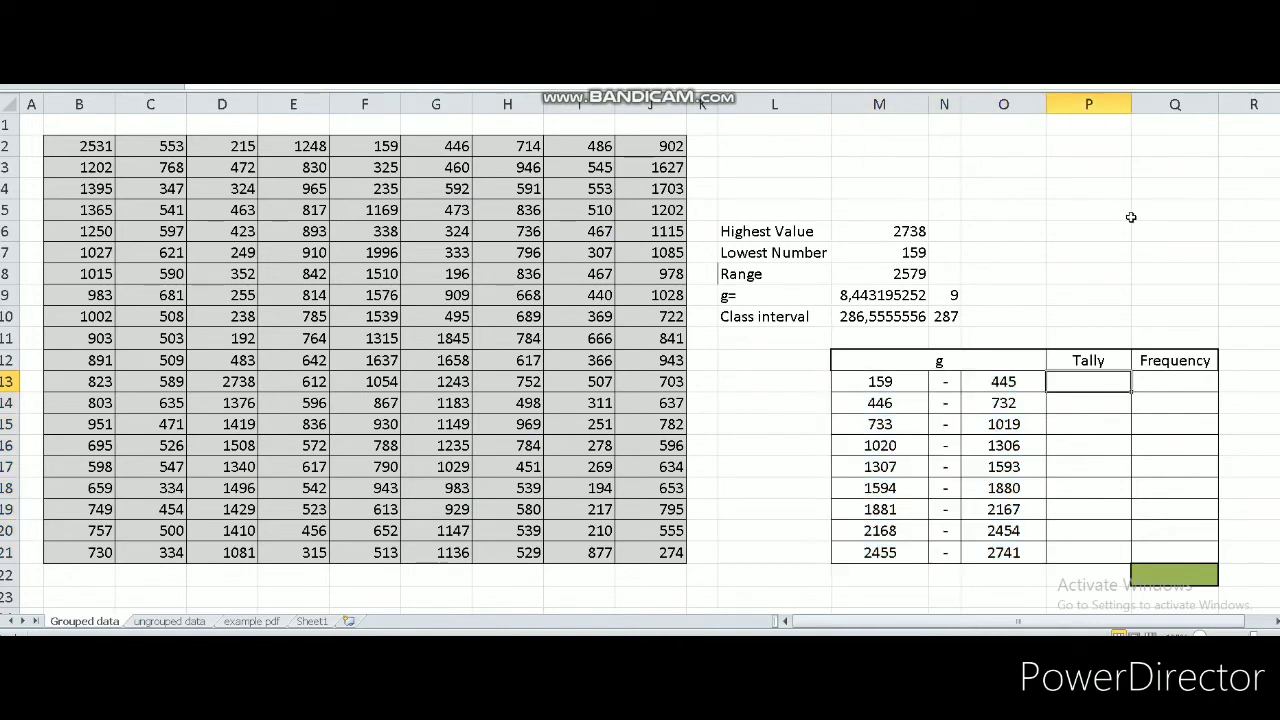
left_click(90, 146)
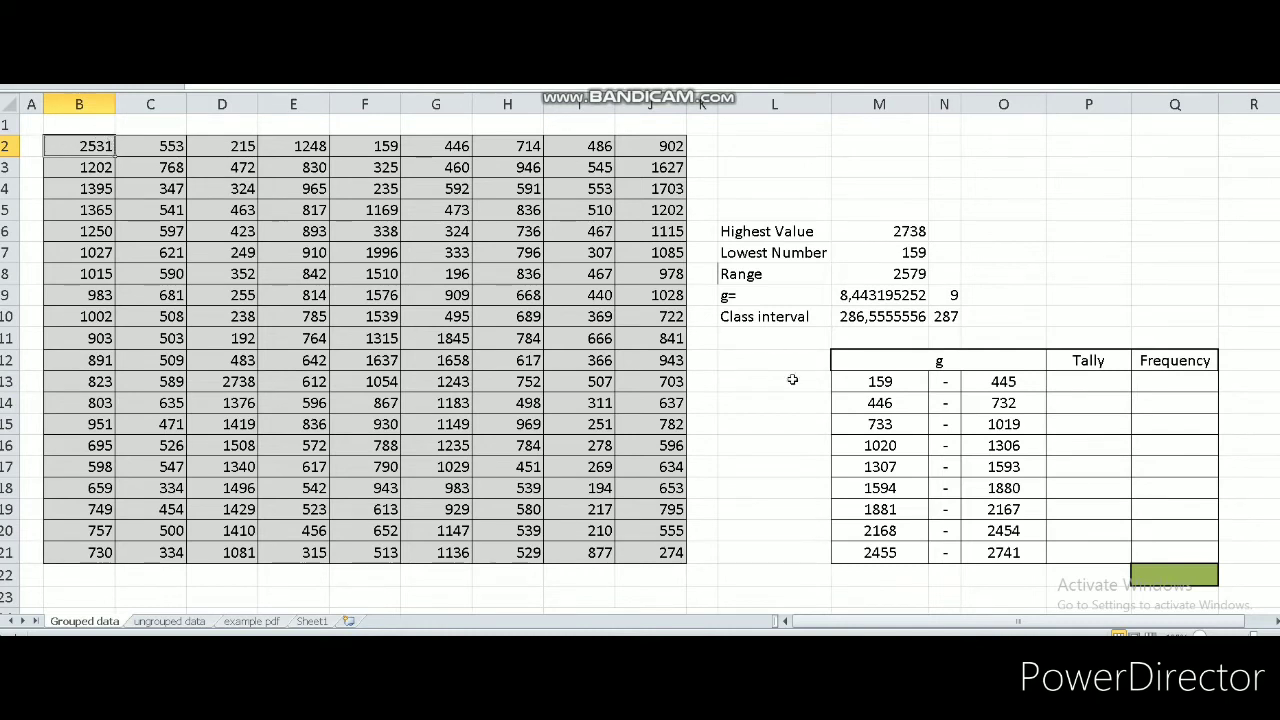
left_click(1070, 553)
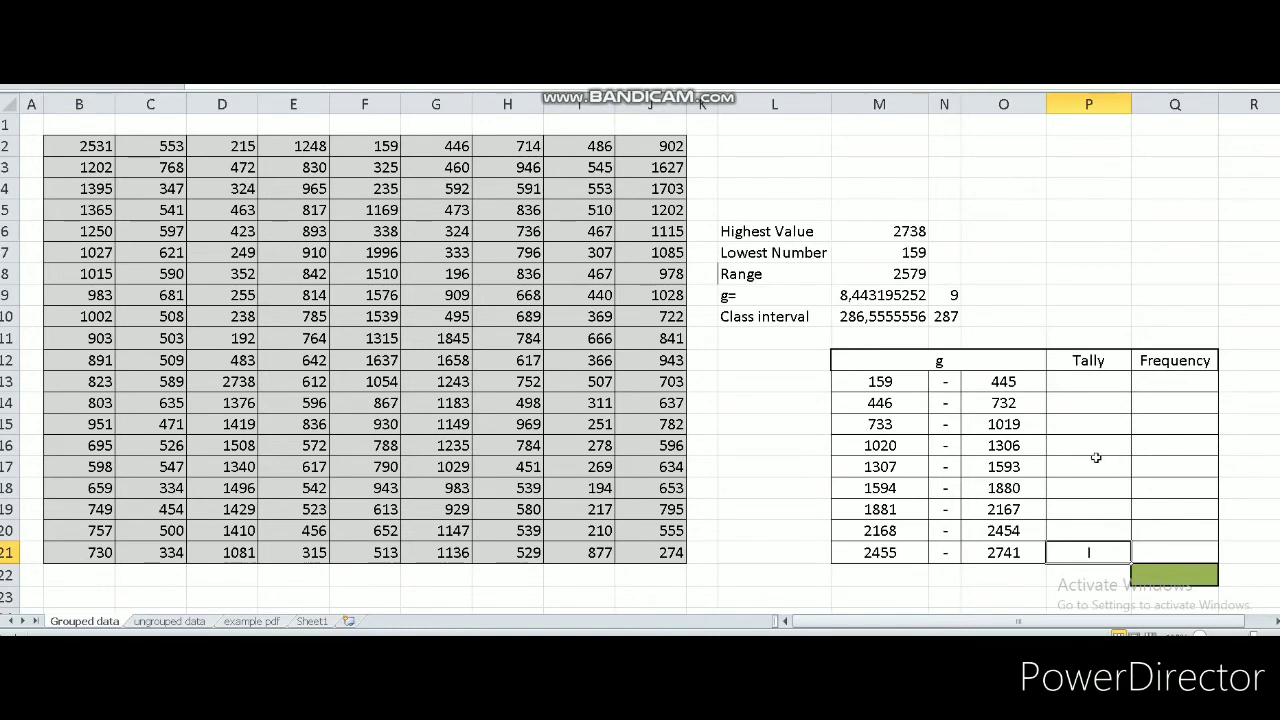
left_click(164, 148)
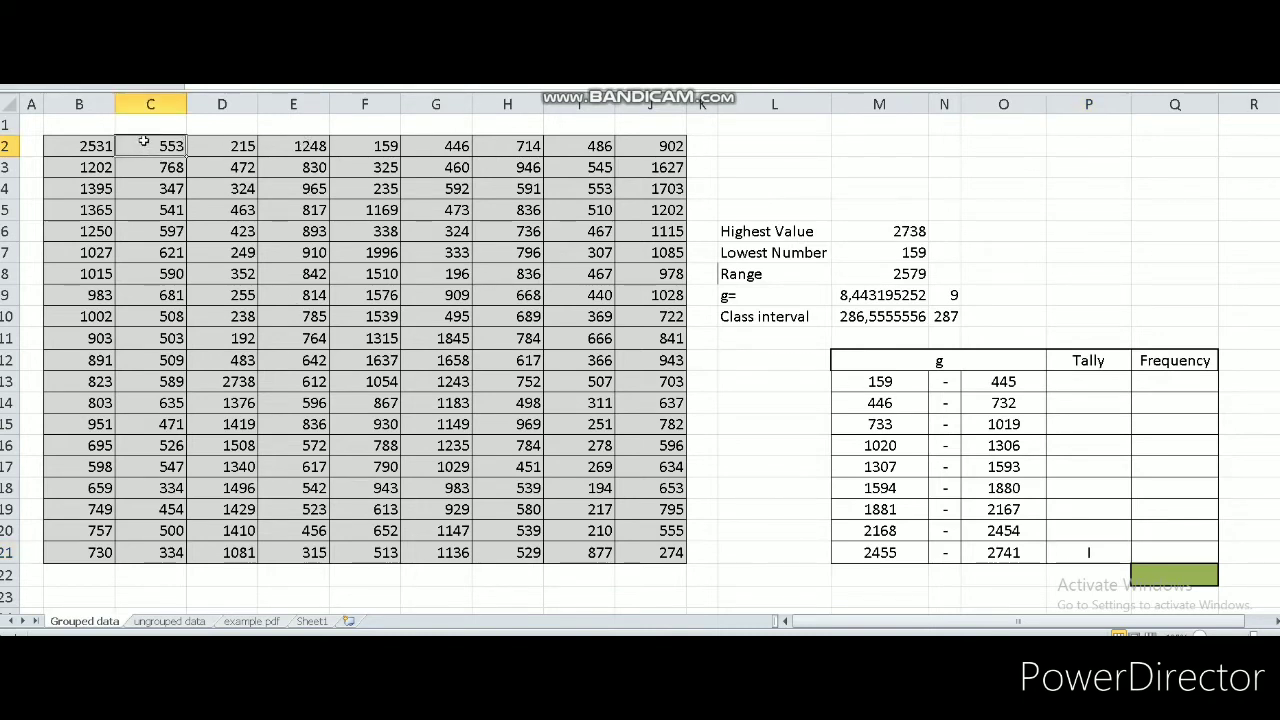
left_click(1064, 398)
type("I")
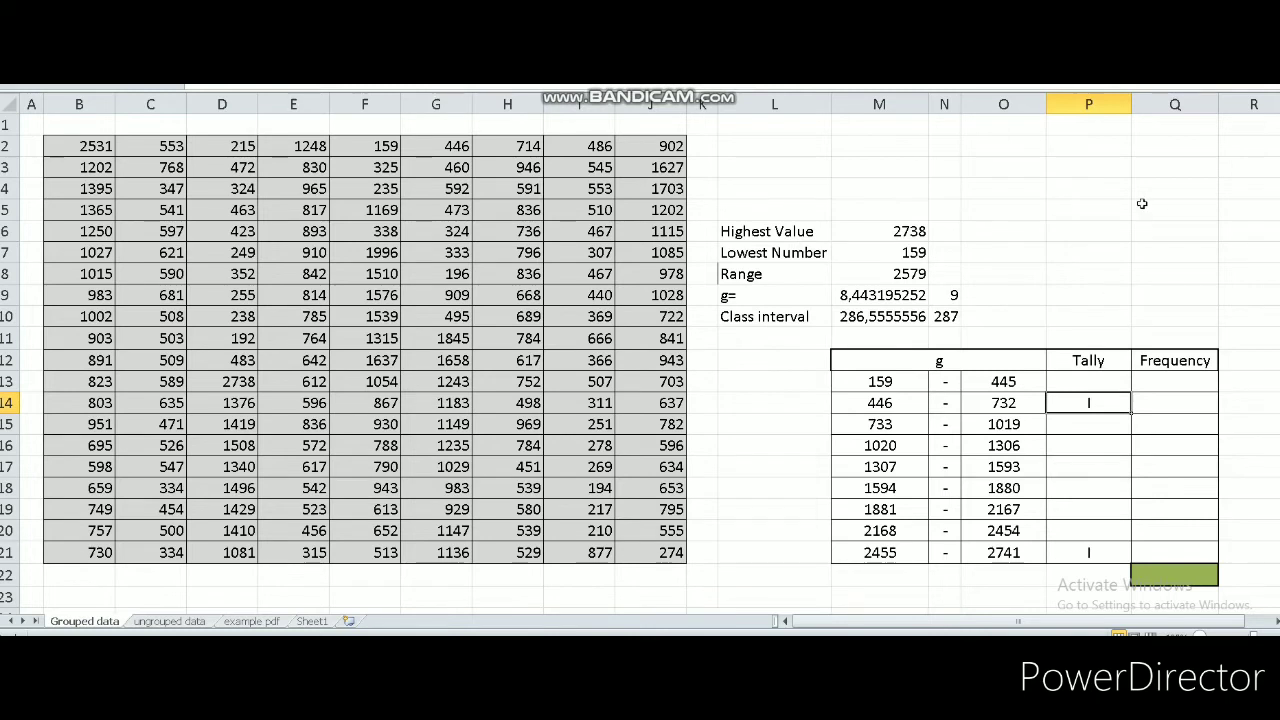
Fill the Tally cells P13:P21 black and enter the frequencies 31, 65, 45, 18, 13, 5, 1, 0 and 2 in Q13:Q21
key("ctrl+shift+Down")
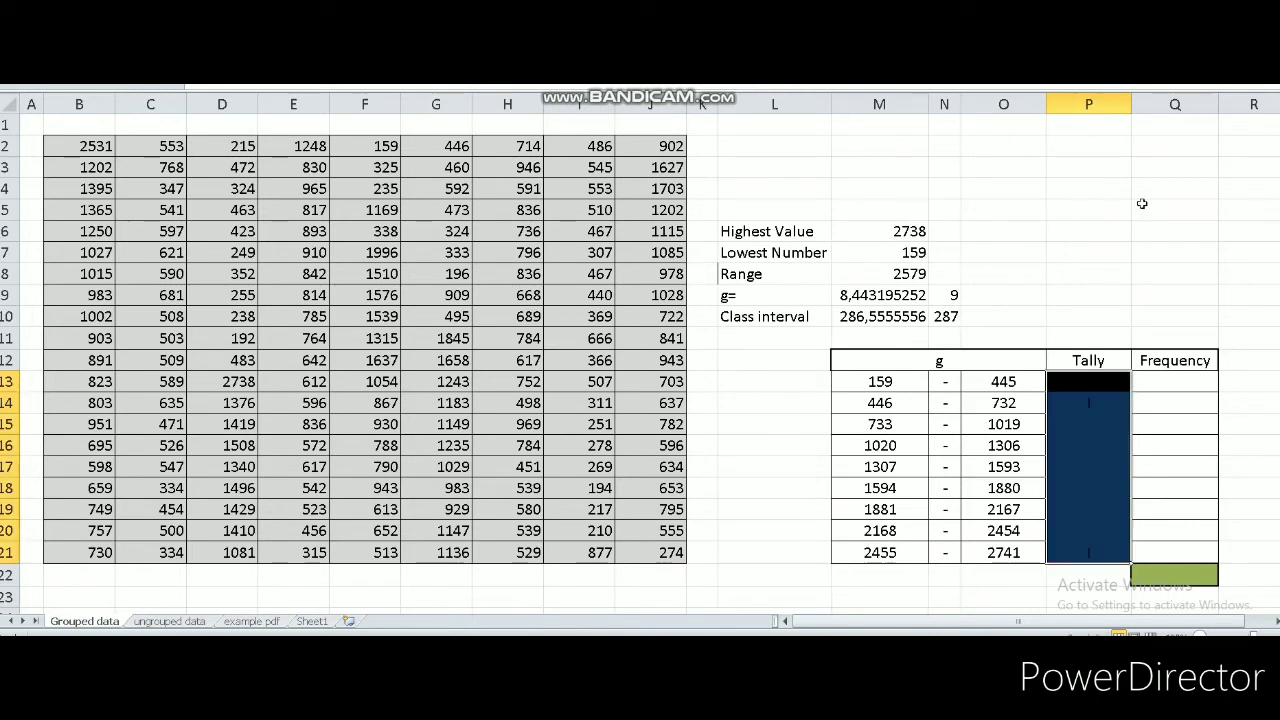
left_click(1141, 203)
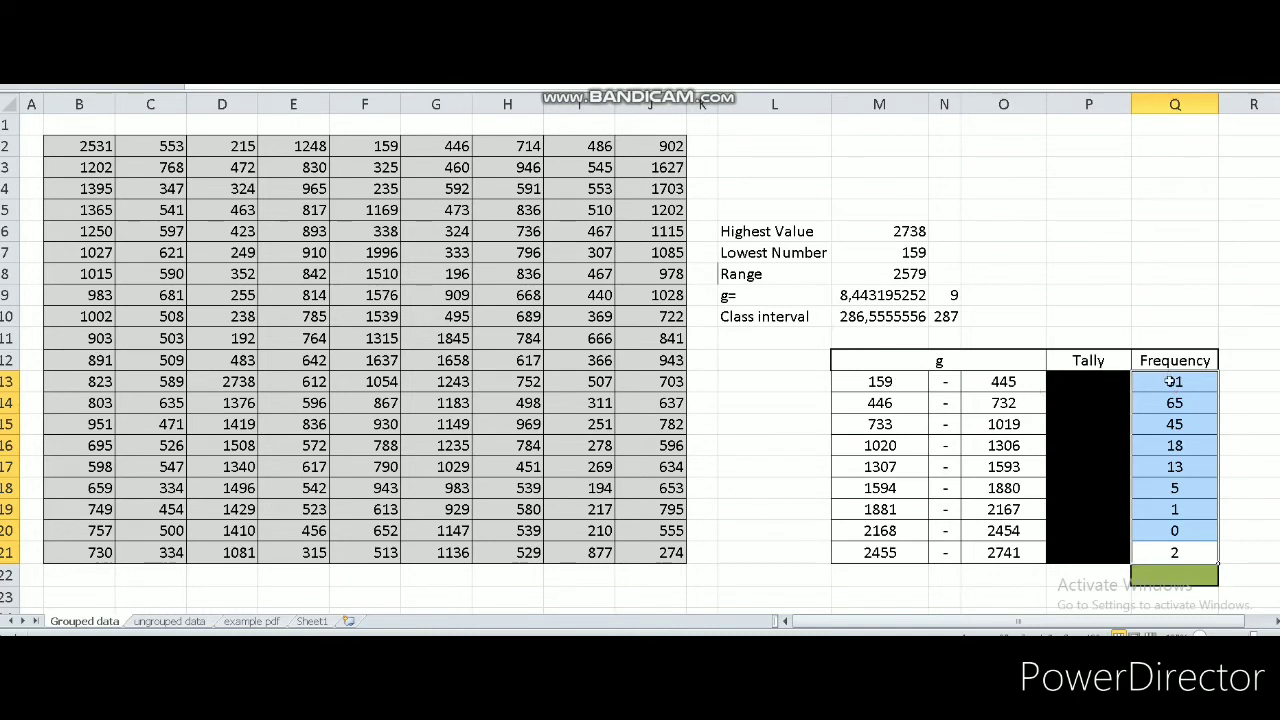
Check the first class's limits and frequency in row 13 against the data range B2:J21, continuing with the second class's frequency
left_click(1171, 379)
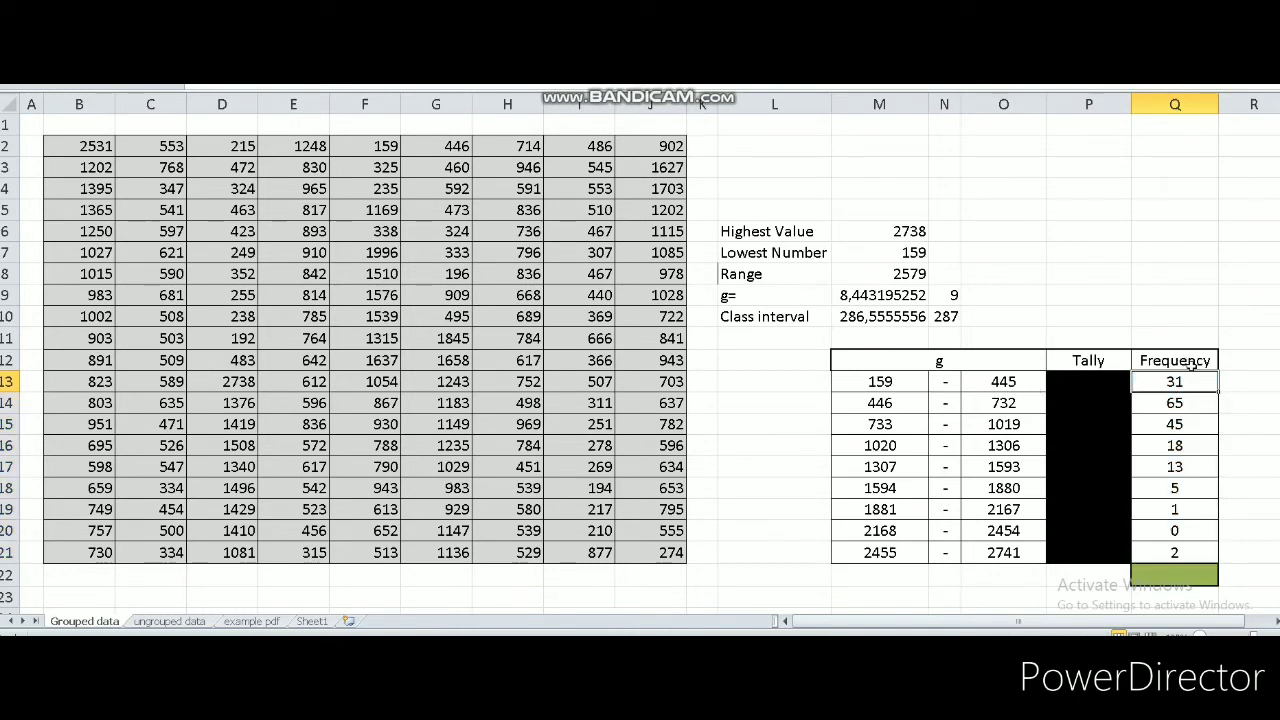
left_click(889, 381)
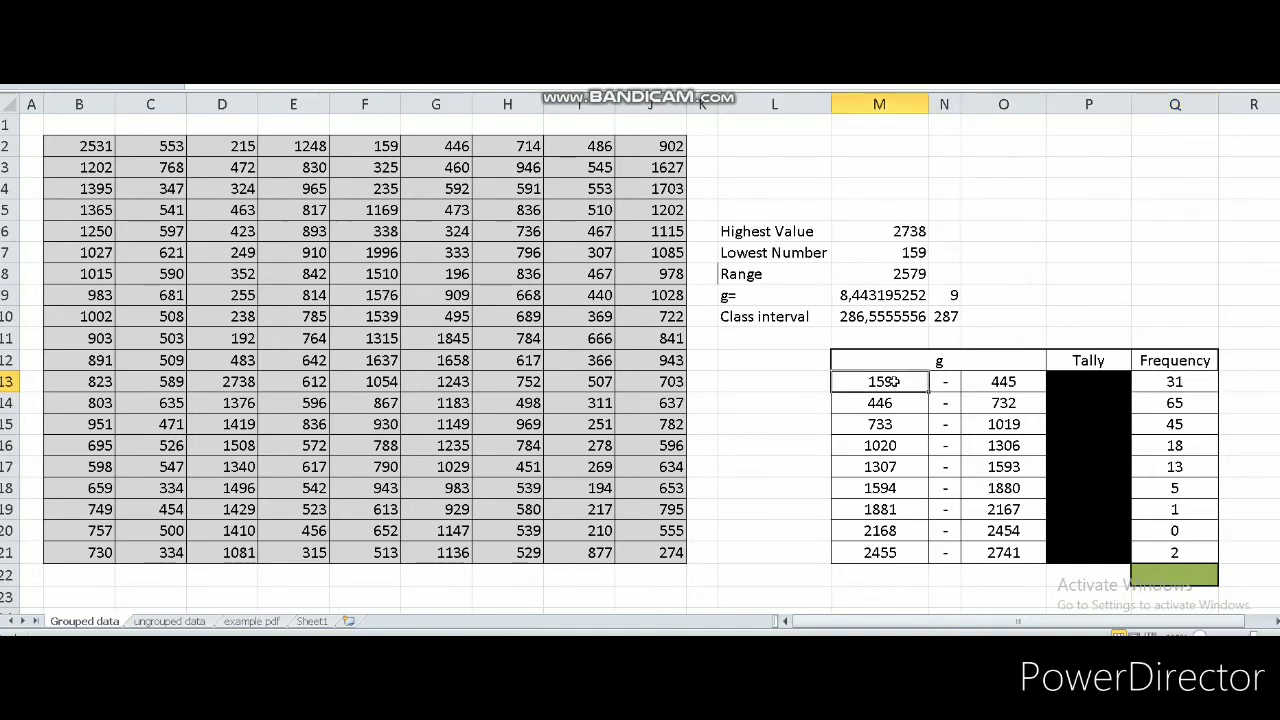
left_click(1004, 382)
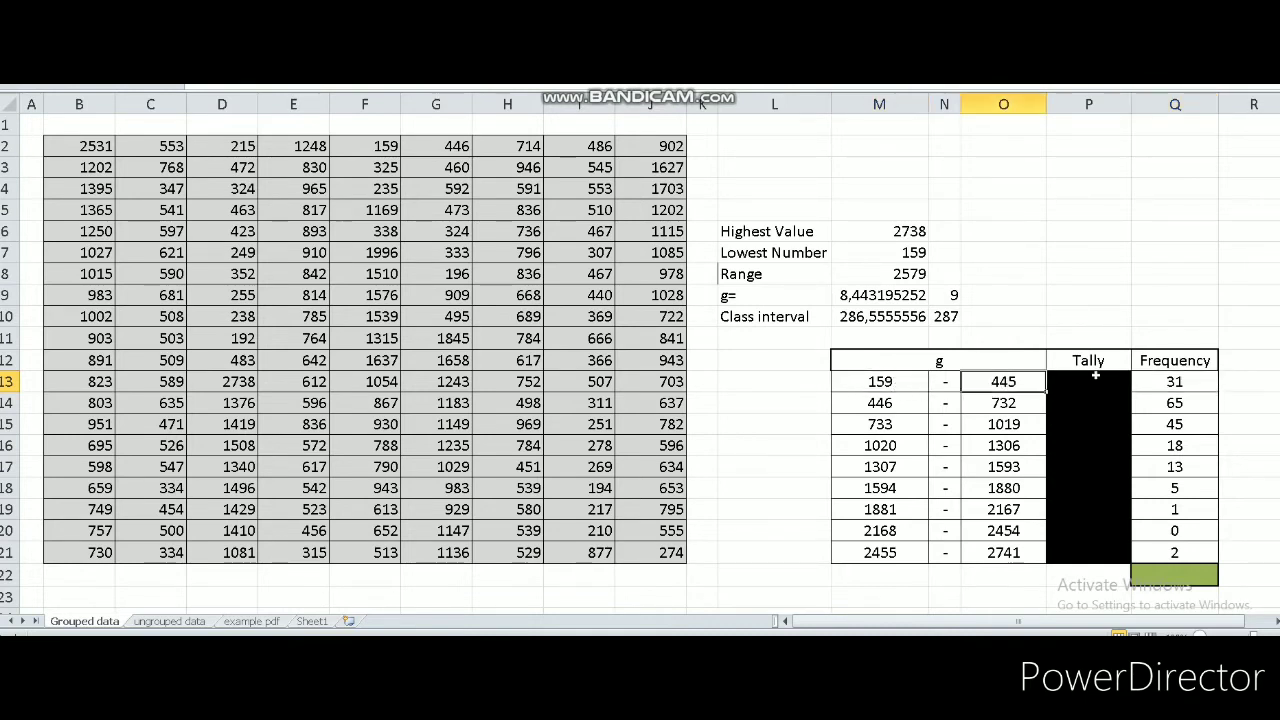
left_click(1194, 382)
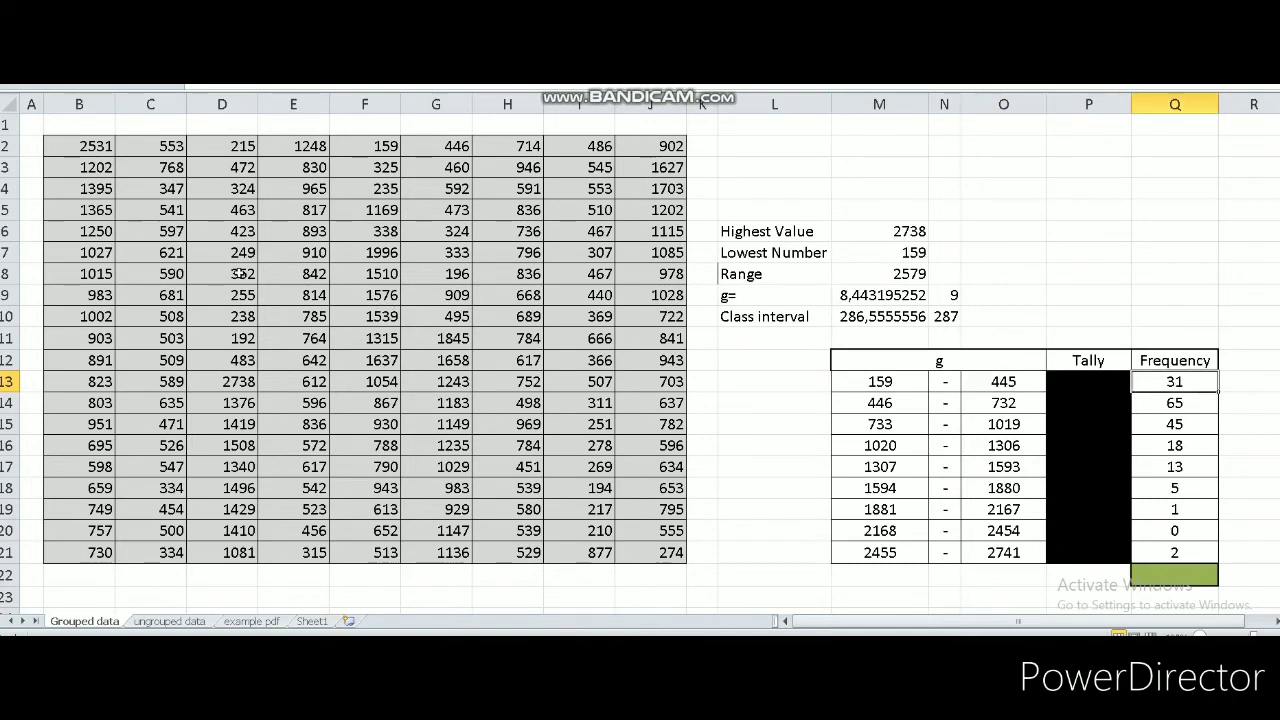
left_click_drag(78, 140, 682, 553)
left_click(1165, 399)
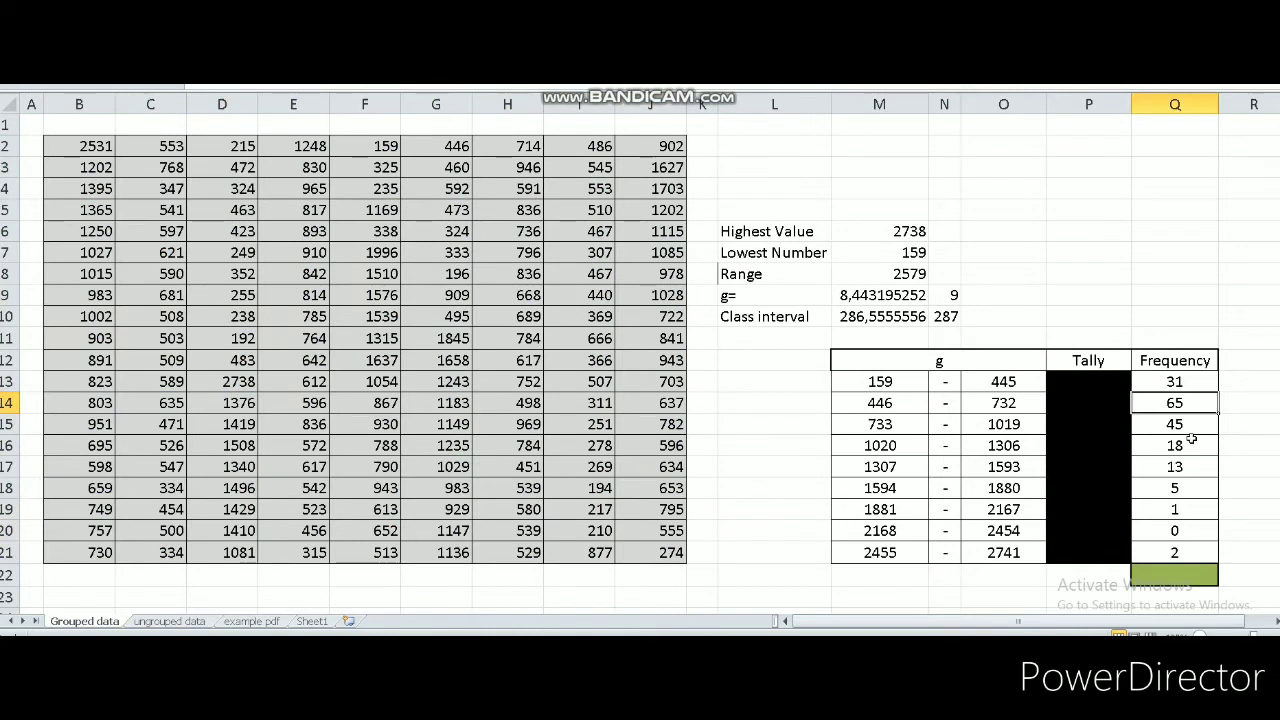
Total the frequencies of Q13:Q21 in the green cell Q22 and compare the sum with the data range
left_click_drag(1204, 526, 1206, 553)
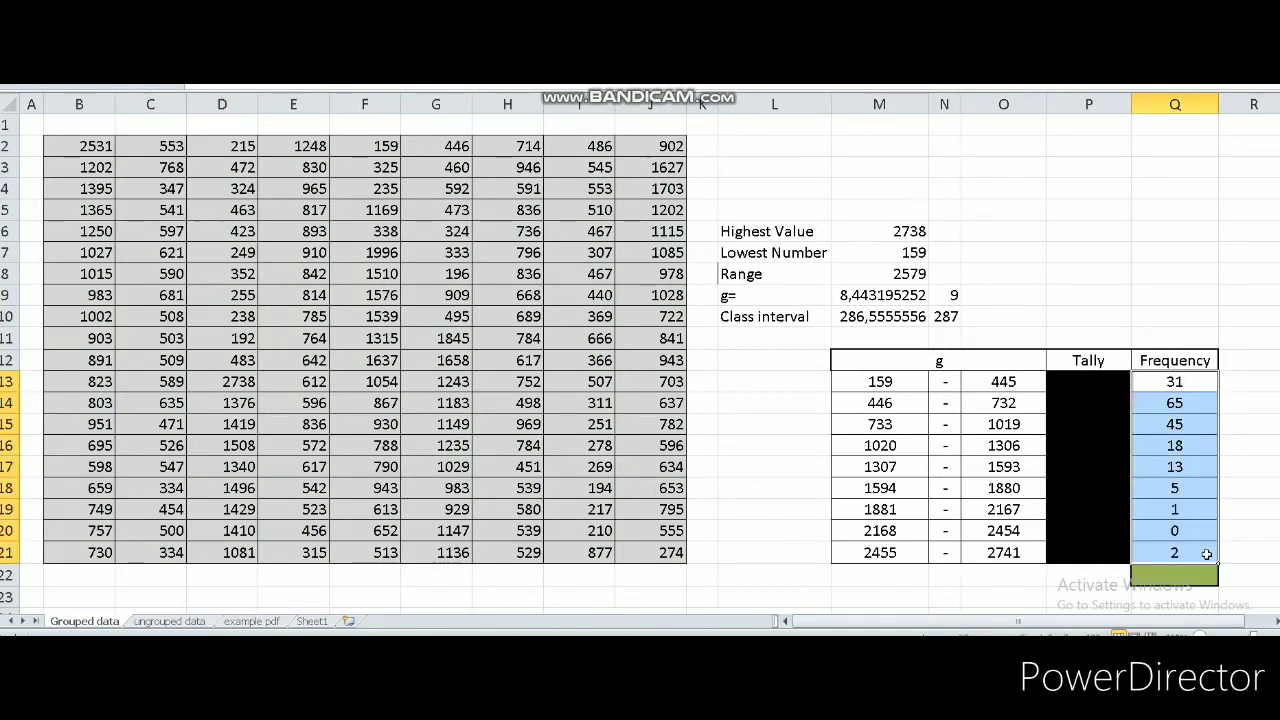
left_click(670, 553)
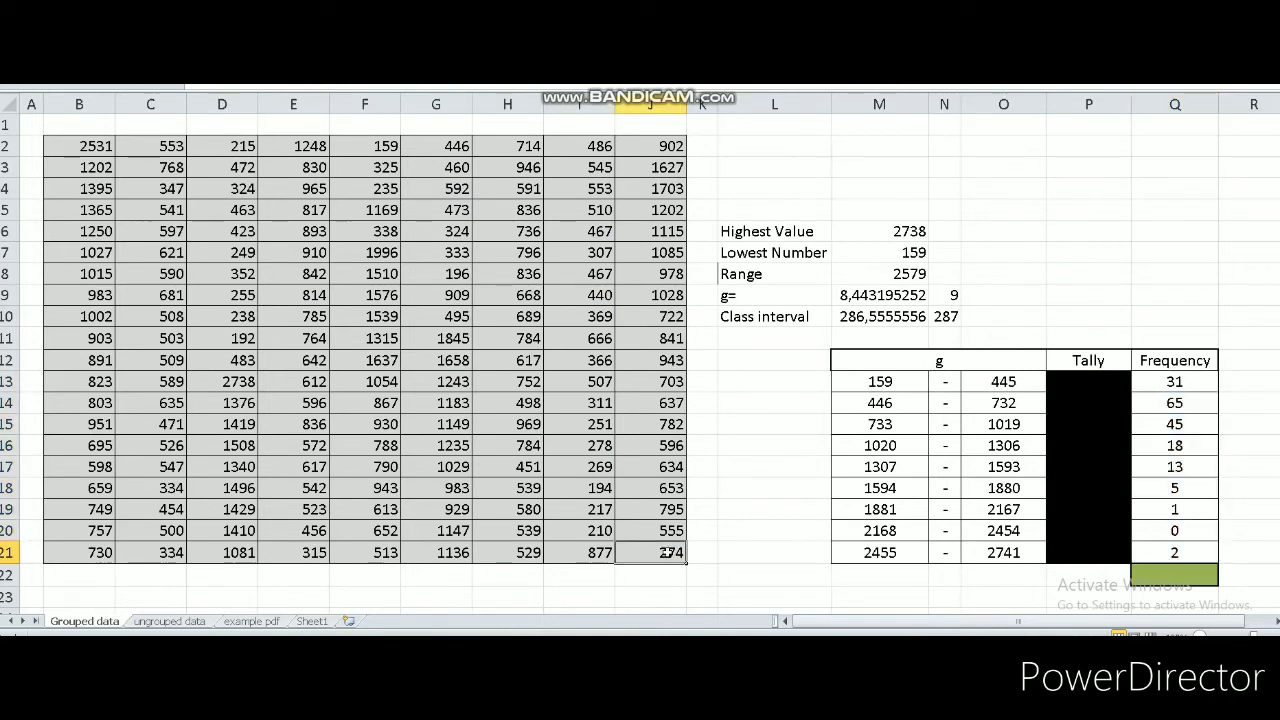
left_click_drag(670, 553, 60, 149)
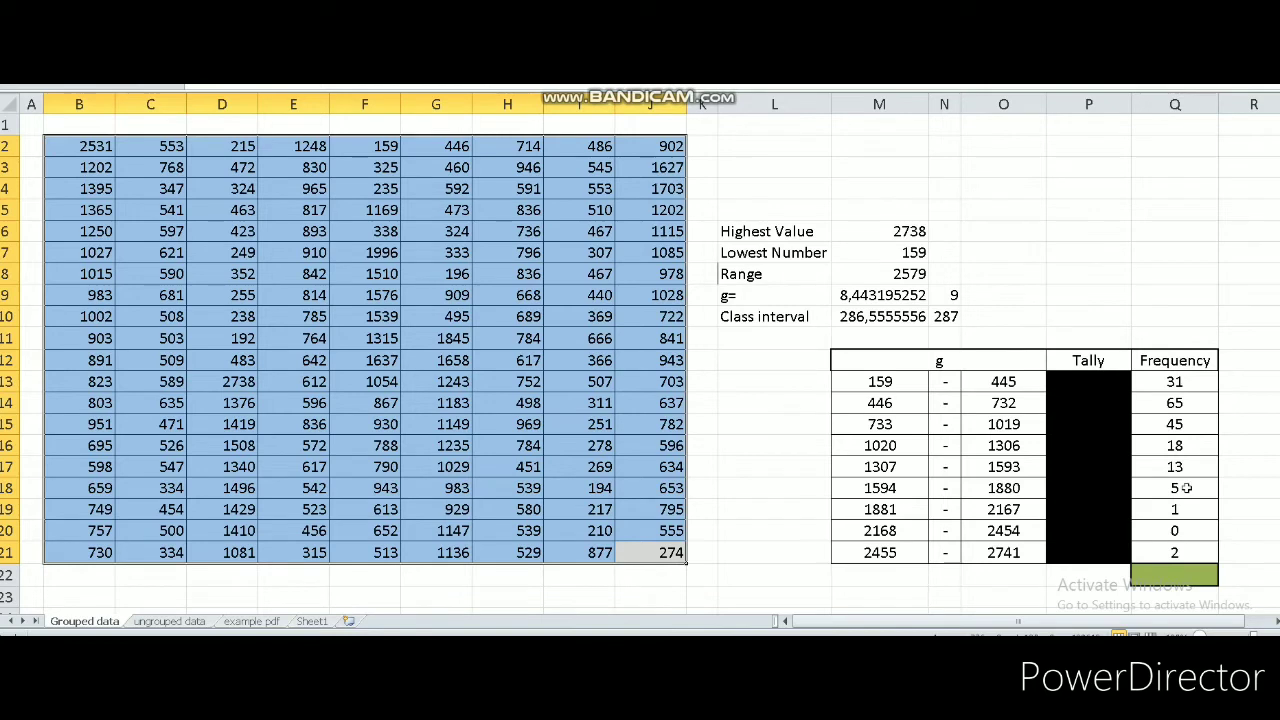
key("Return")
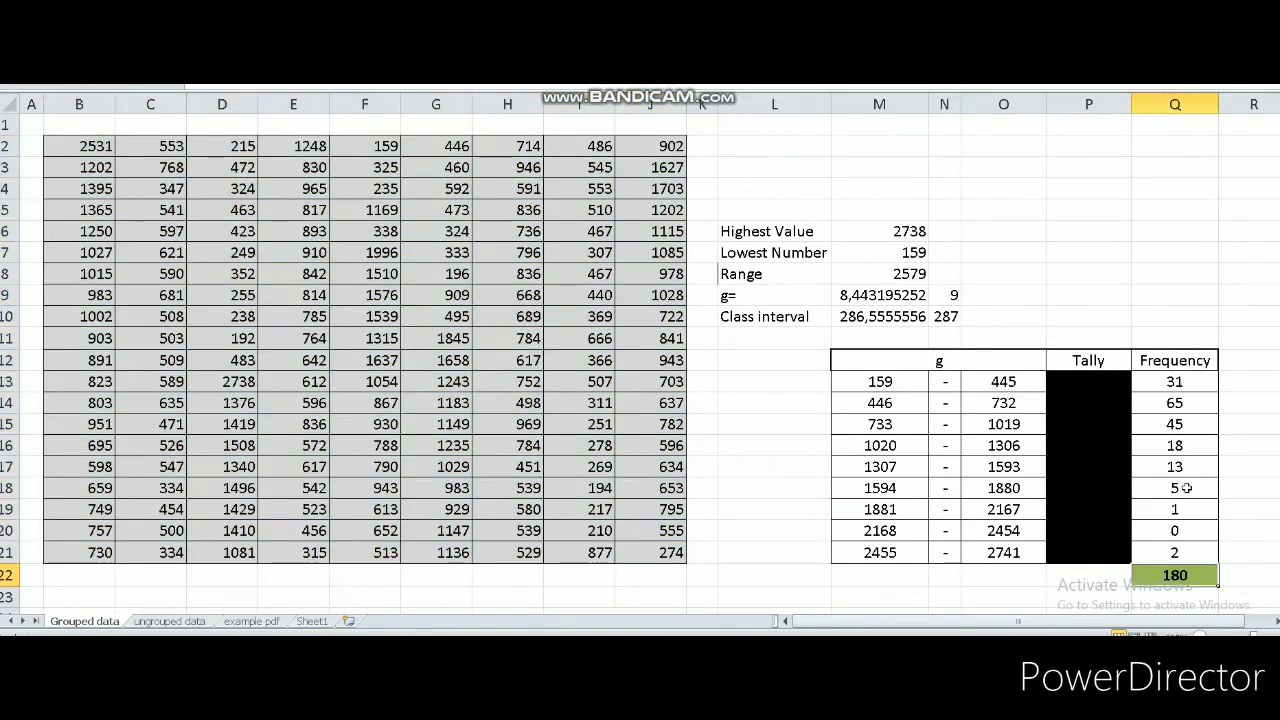
left_click_drag(1172, 382, 1176, 556)
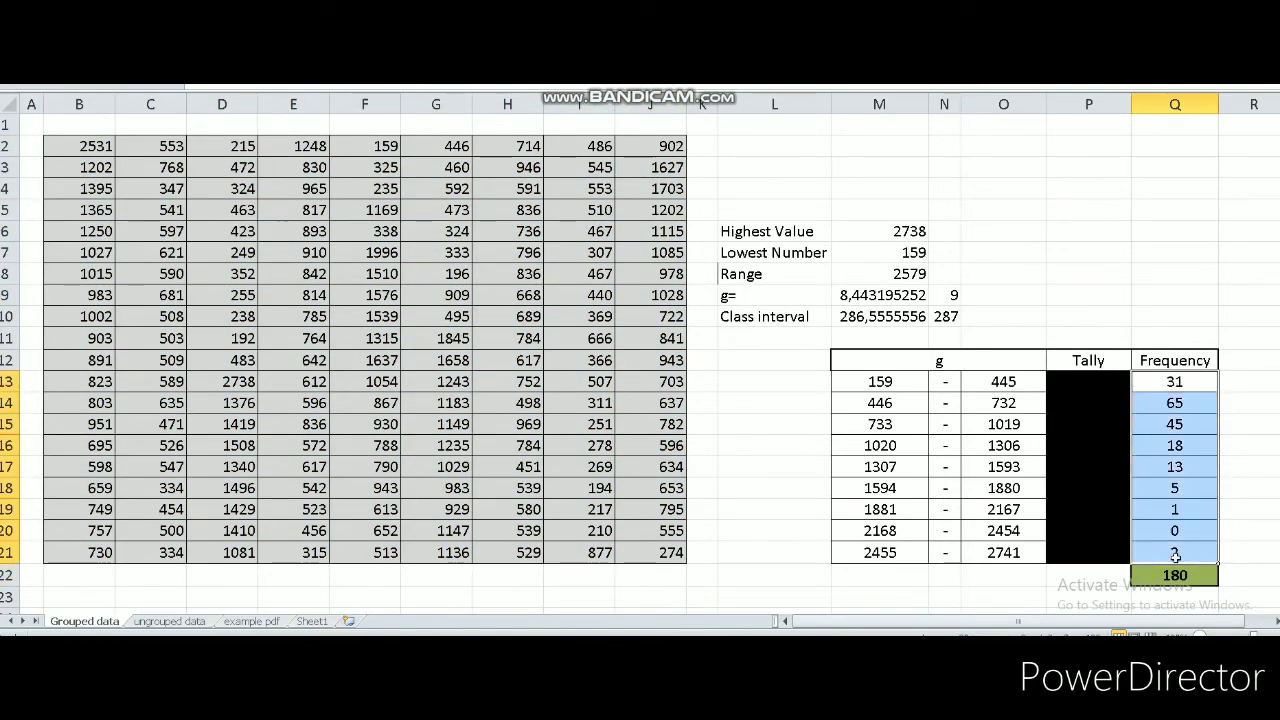
left_click(1186, 575)
scroll(1158, 296, "down", 1)
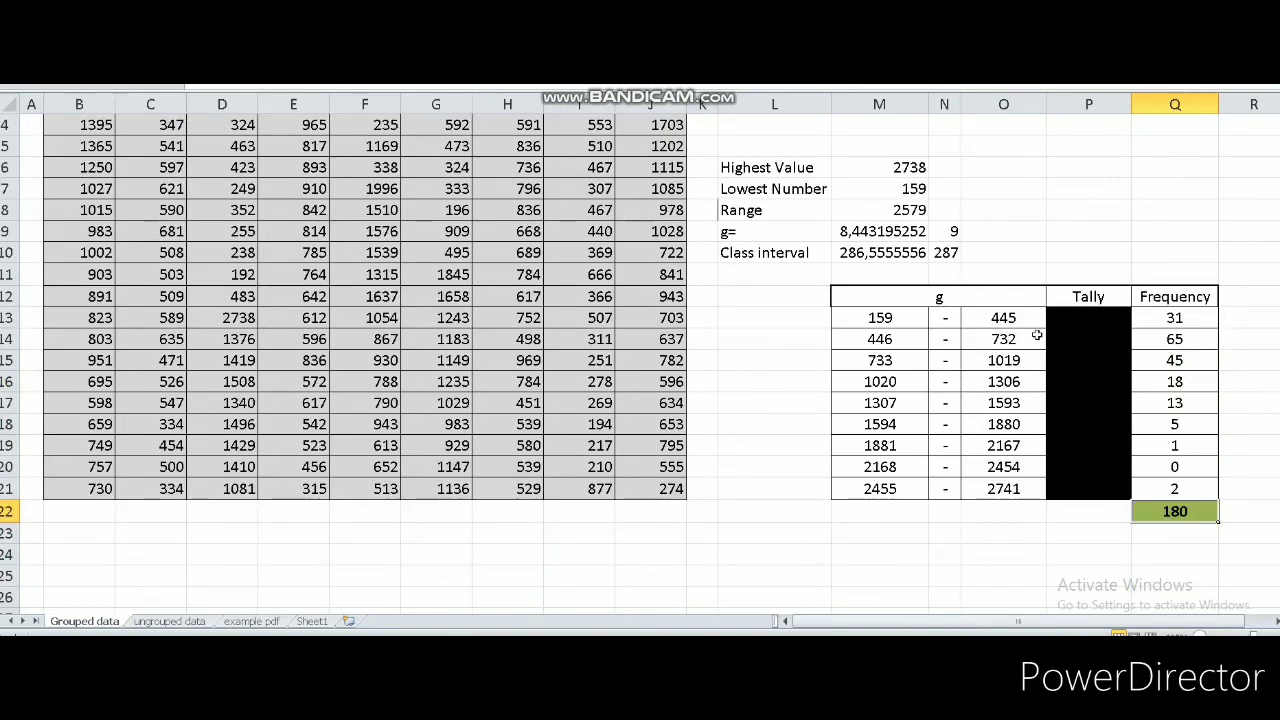
scroll(1040, 332, "up", 1)
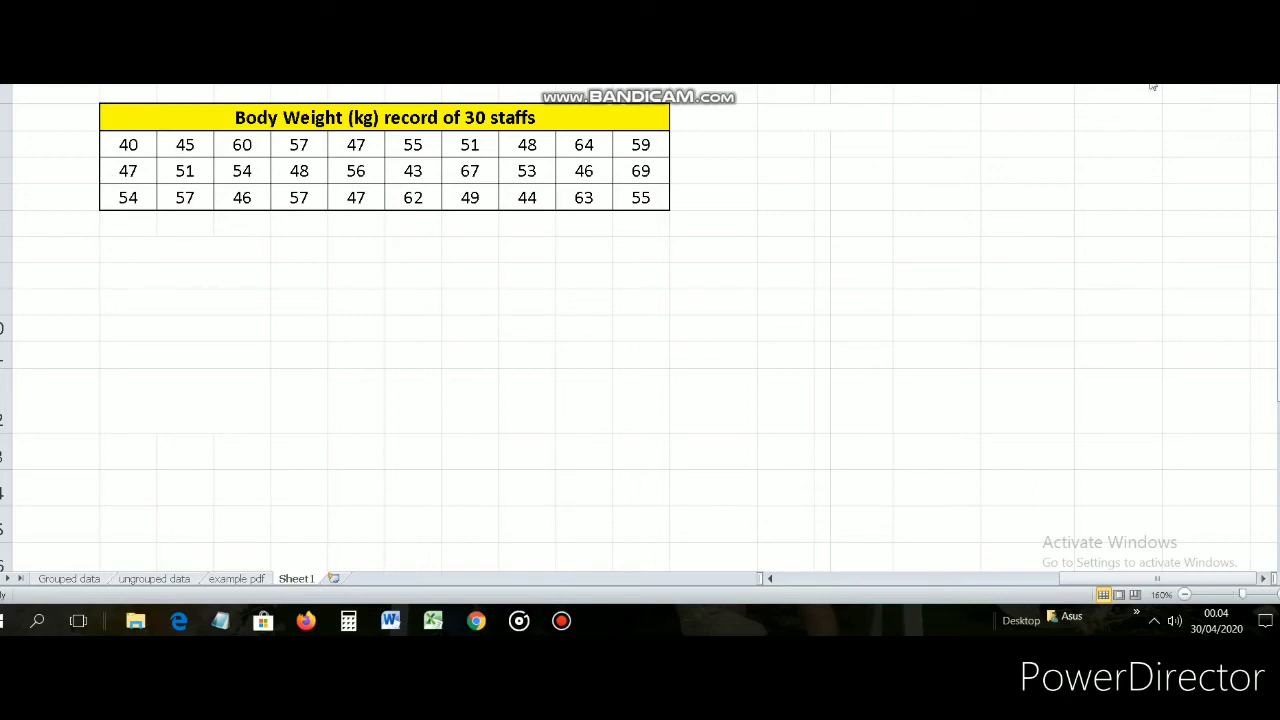
On Sheet1, add the rows "Highest value =" with 69 and "Lowest value =" with 40 below the body weight table
key("Down")
type("Highest value =")
key("Tab")
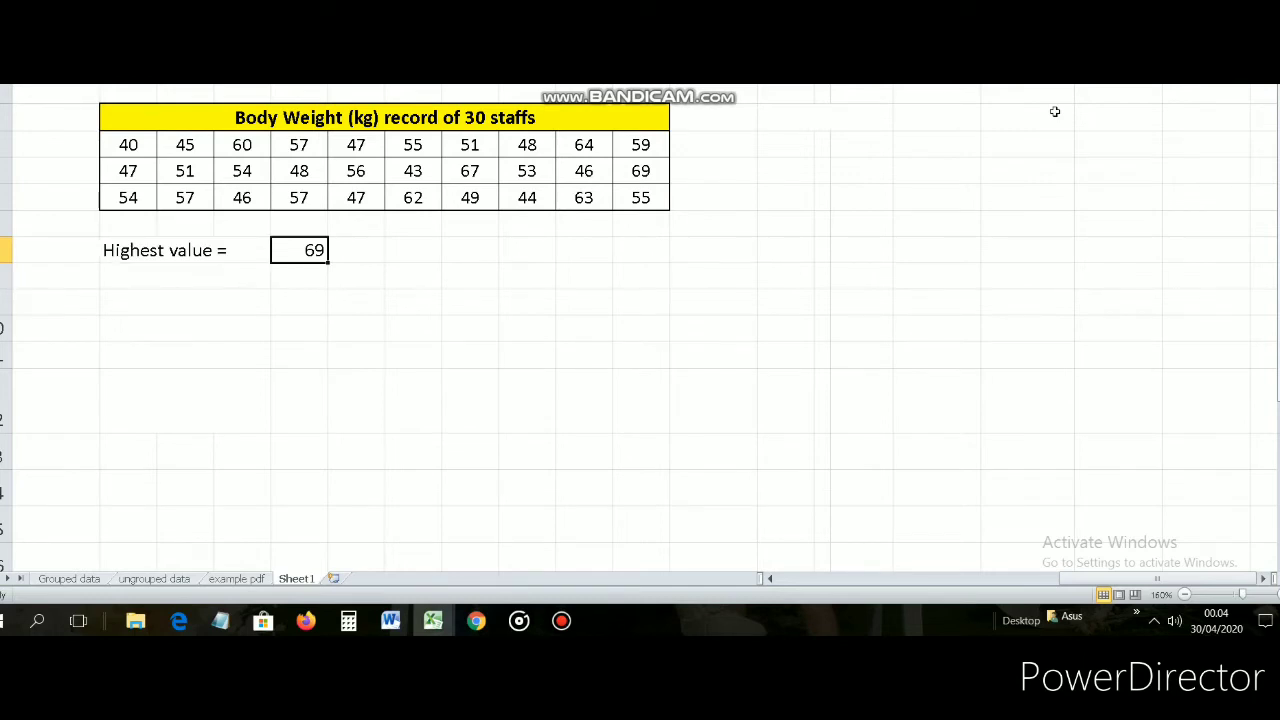
key("Return")
type("Lowest value =")
key("Tab")
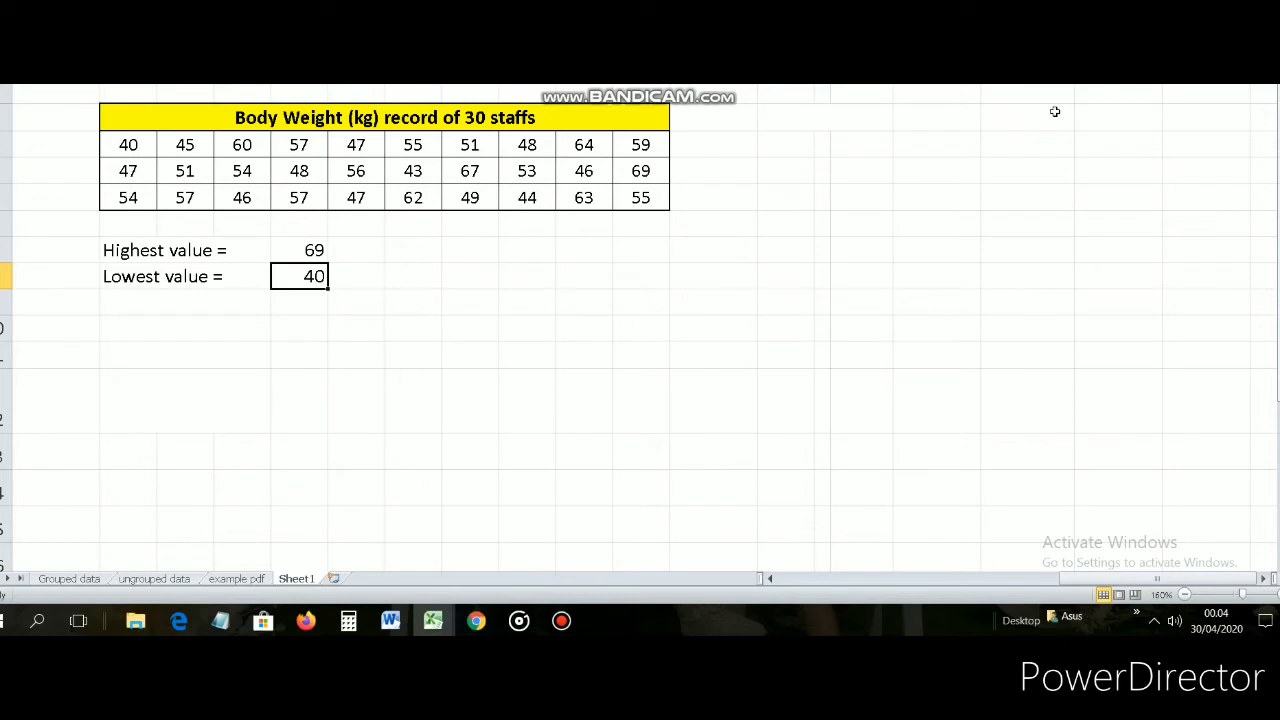
Calculate the Range, the Number of groups with 1+3,3 log 30, rounded to 6, and the Length of group below the lowest value
key("Return")
type("Range =")
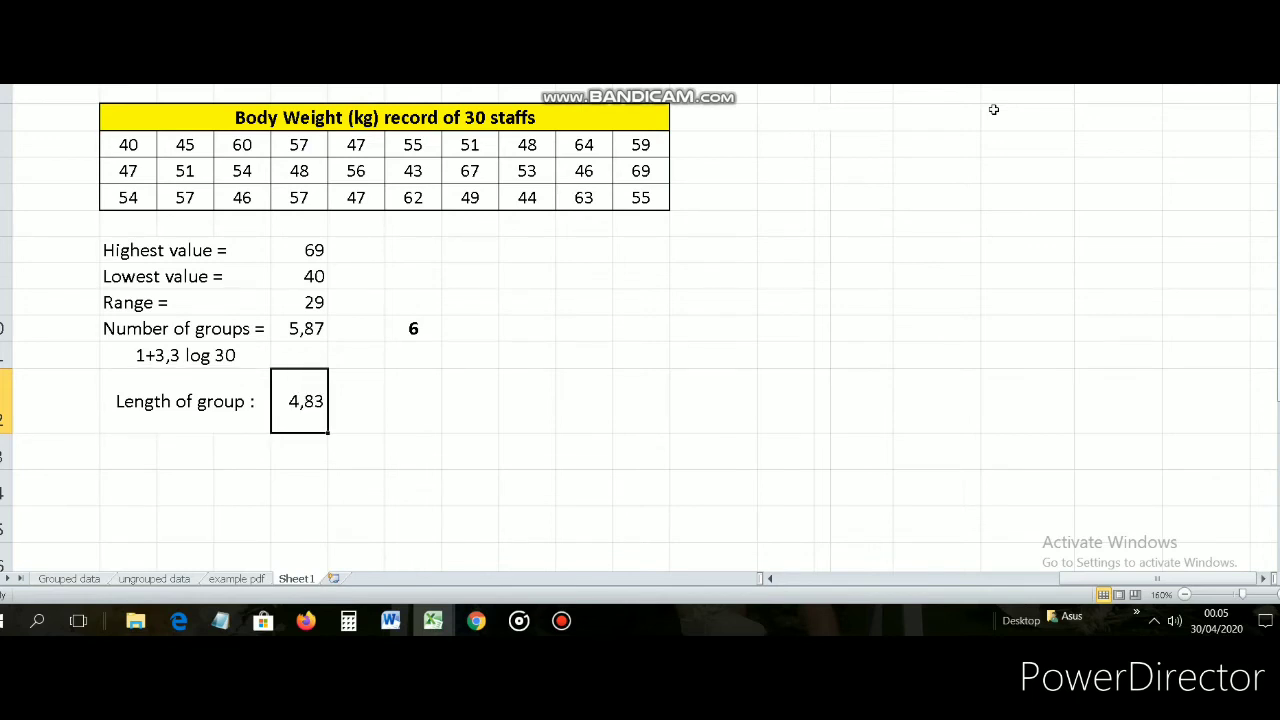
Enter 5 as the rounded length of group and set up an empty bordered frequency table beside the body weight data
left_click(303, 298)
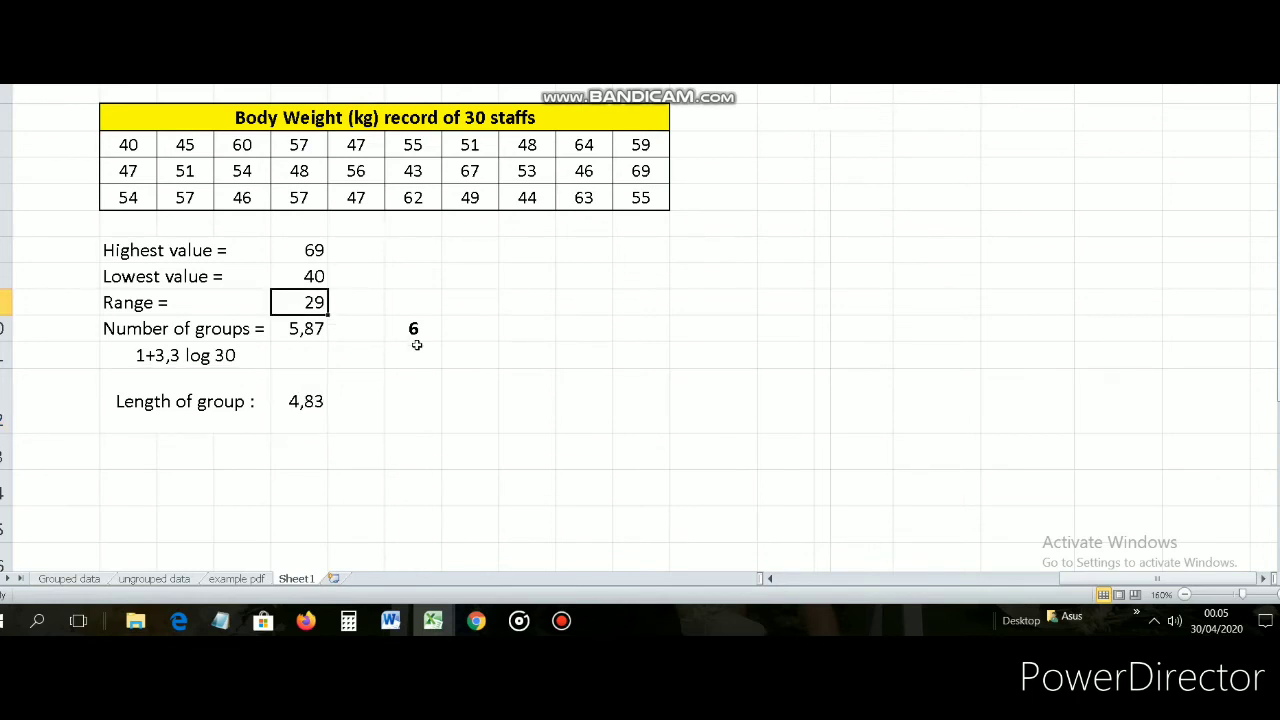
left_click(413, 330)
left_click(314, 400)
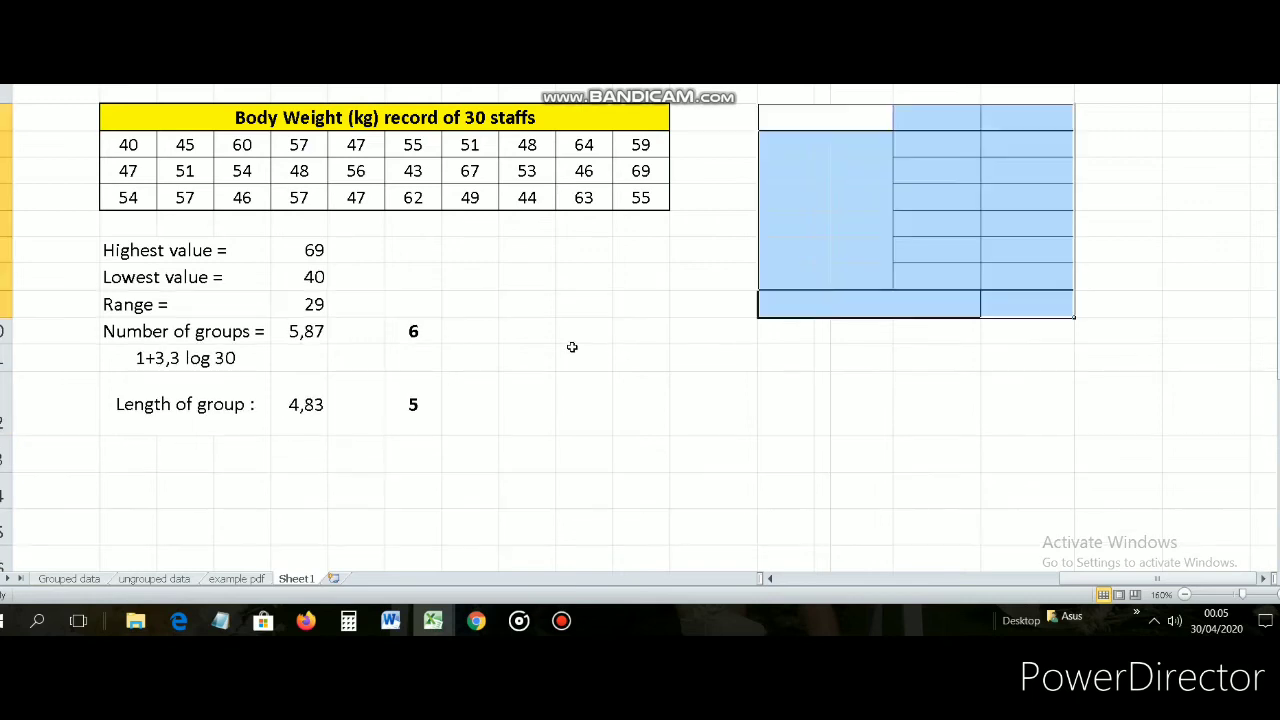
Add the headers "Body Weight", "Tally" and "Frequency" to the empty frequency table
left_click(696, 404)
key("ctrl+z")
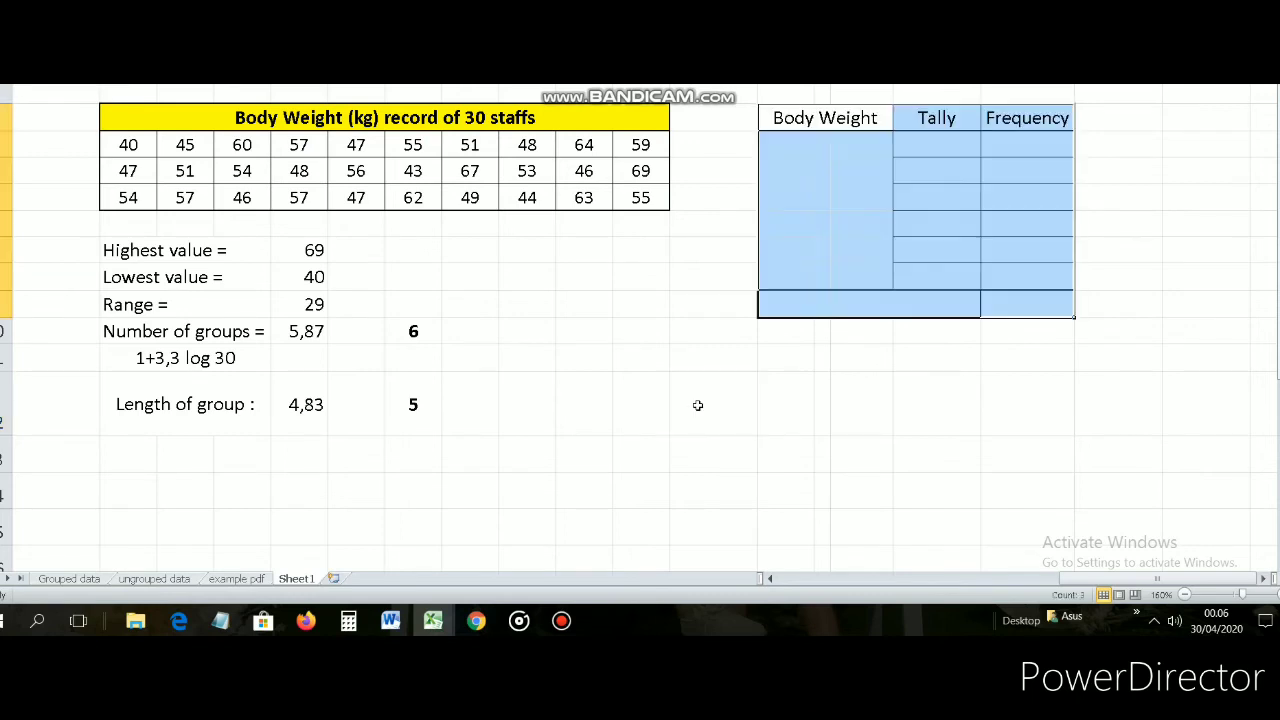
left_click(1219, 275)
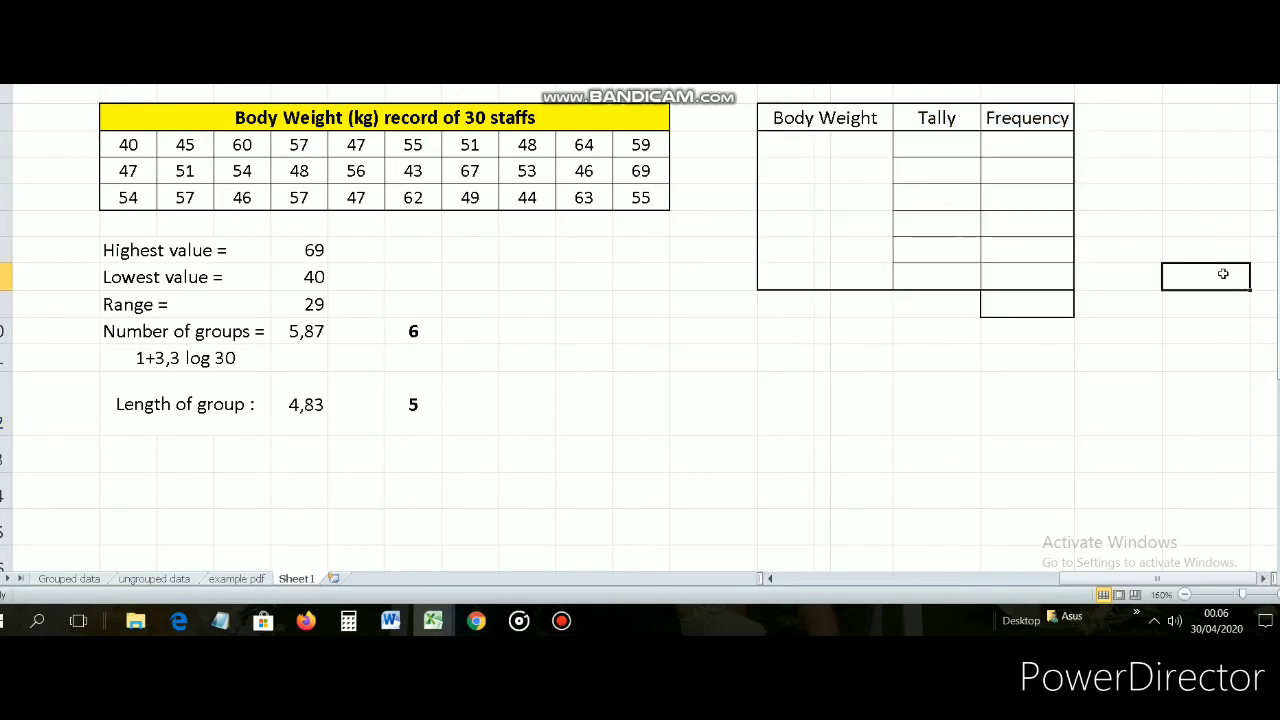
Fill the frequency table's header row light blue, the Tally cells black and the total cell below Frequency pink
key("ctrl+z")
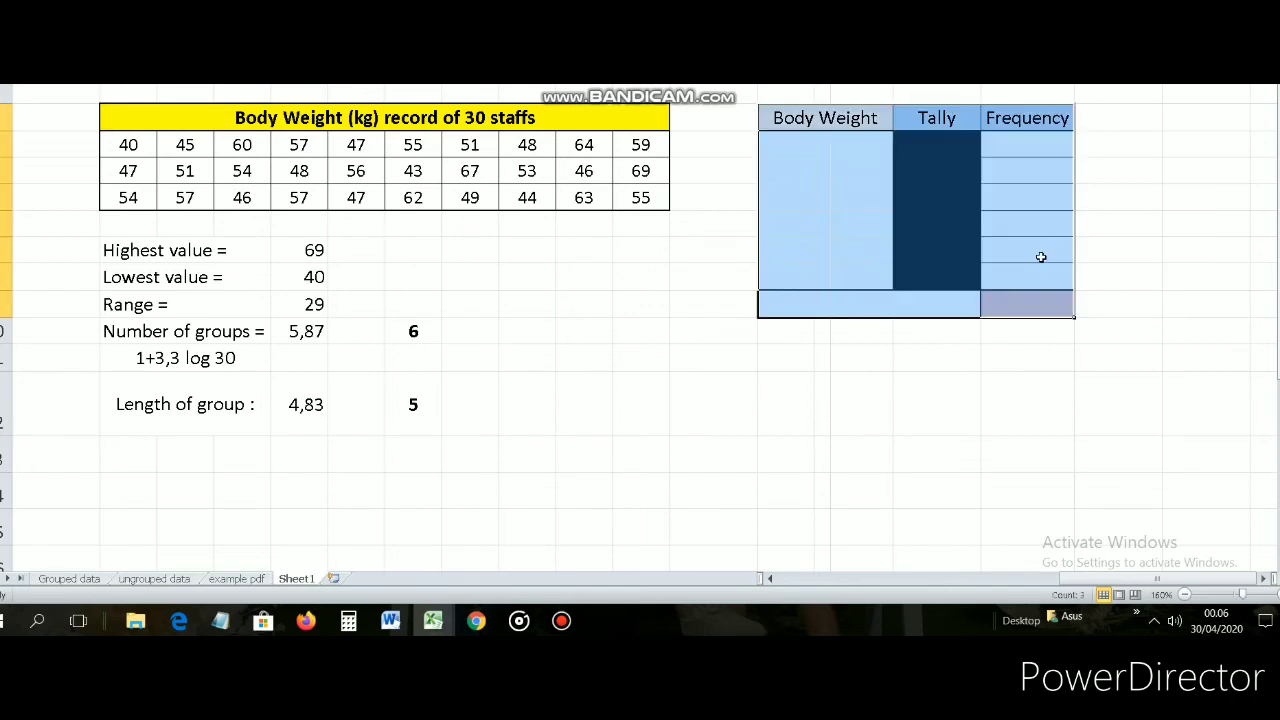
left_click(908, 219)
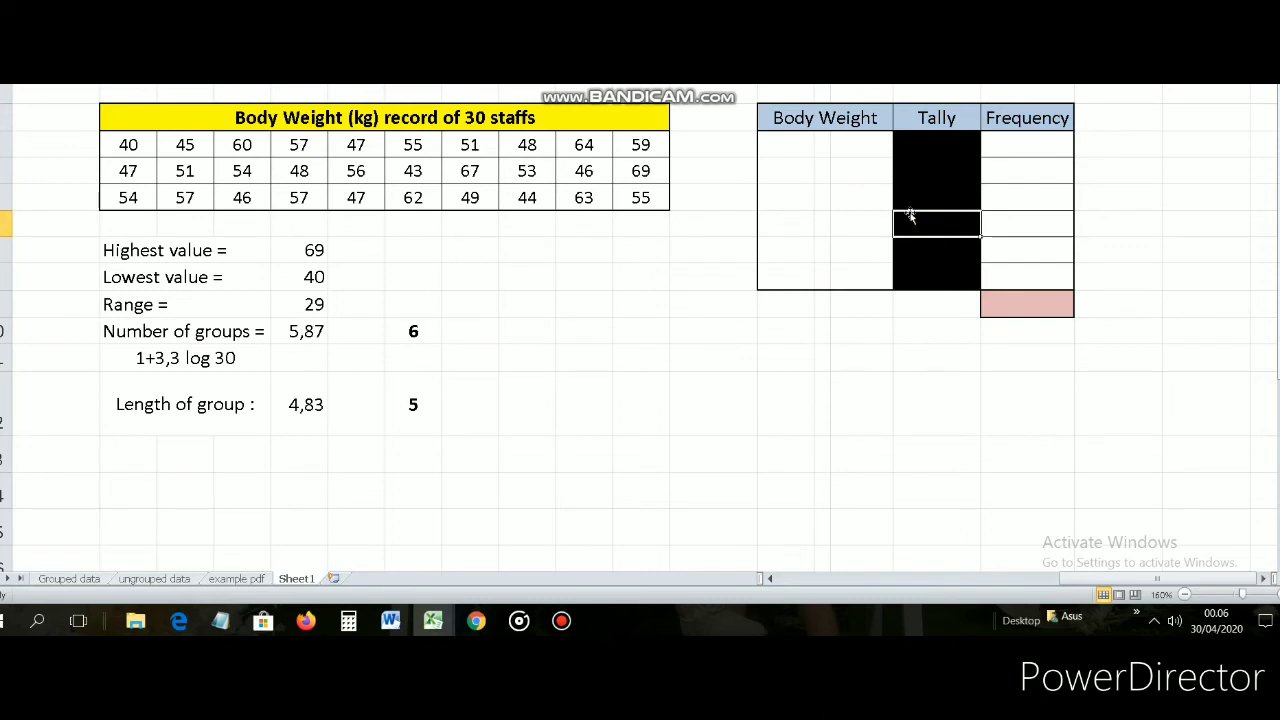
left_click(914, 162)
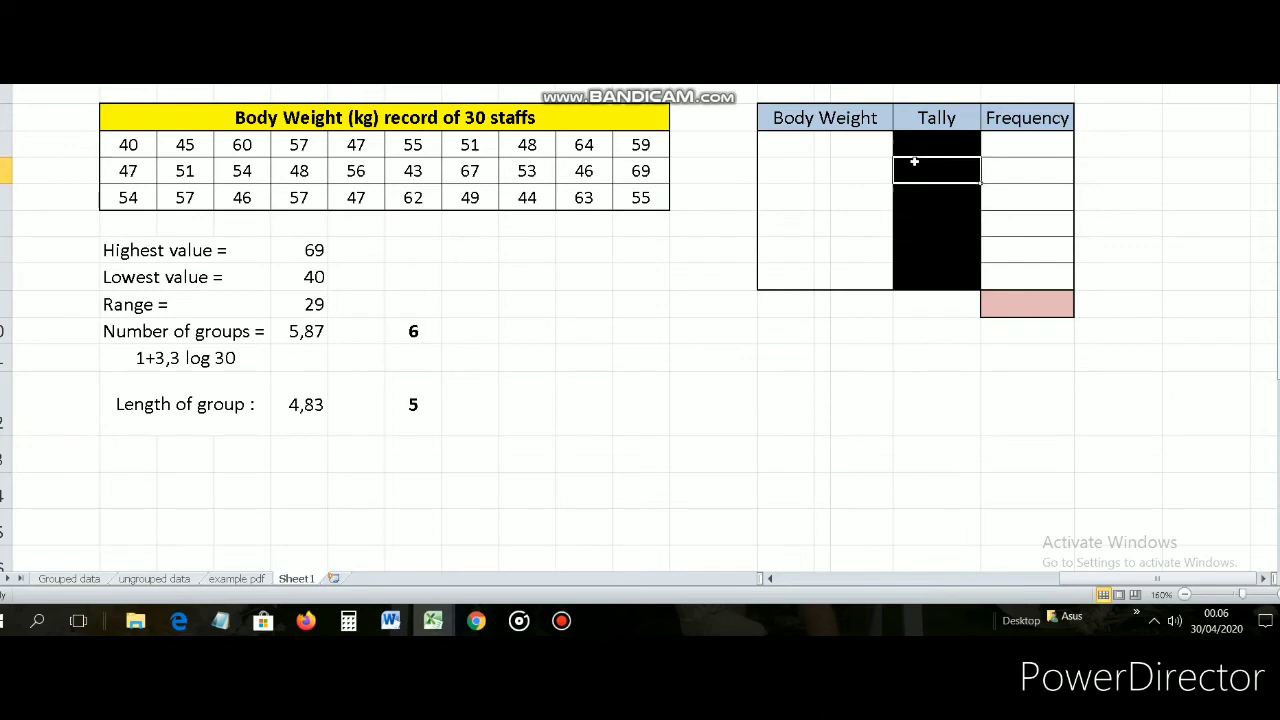
left_click(1070, 166)
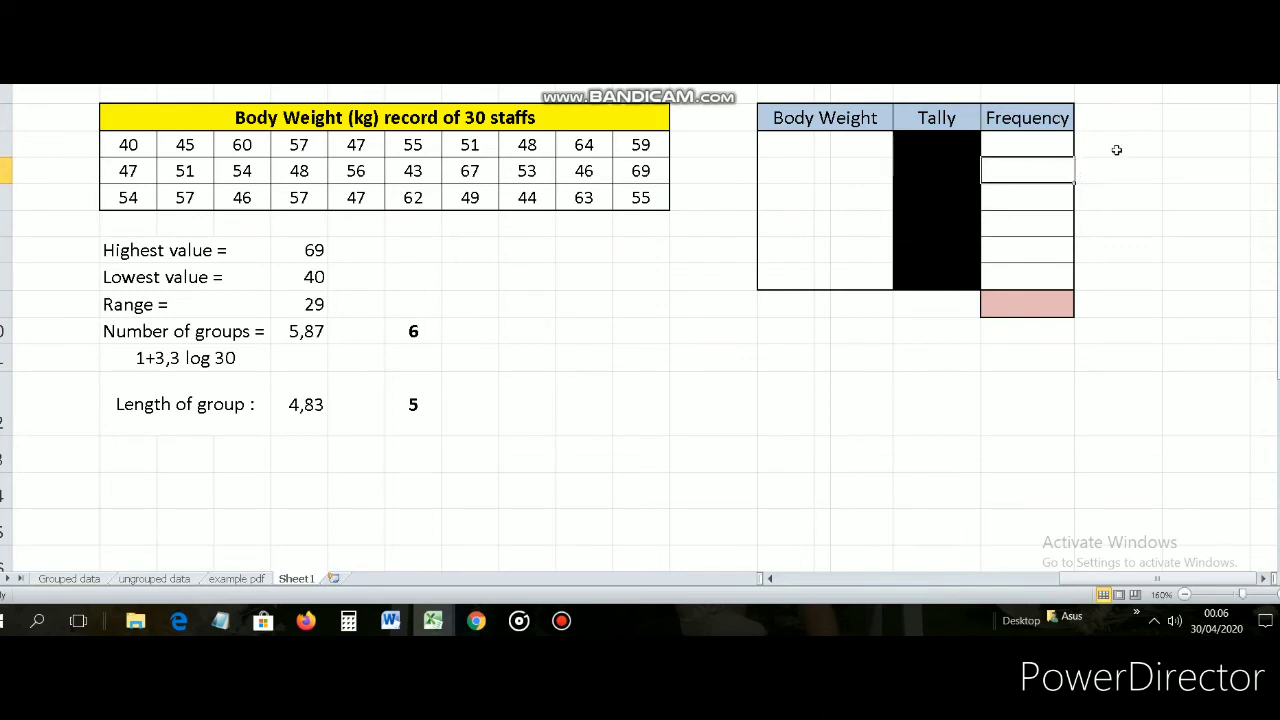
left_click(1117, 150)
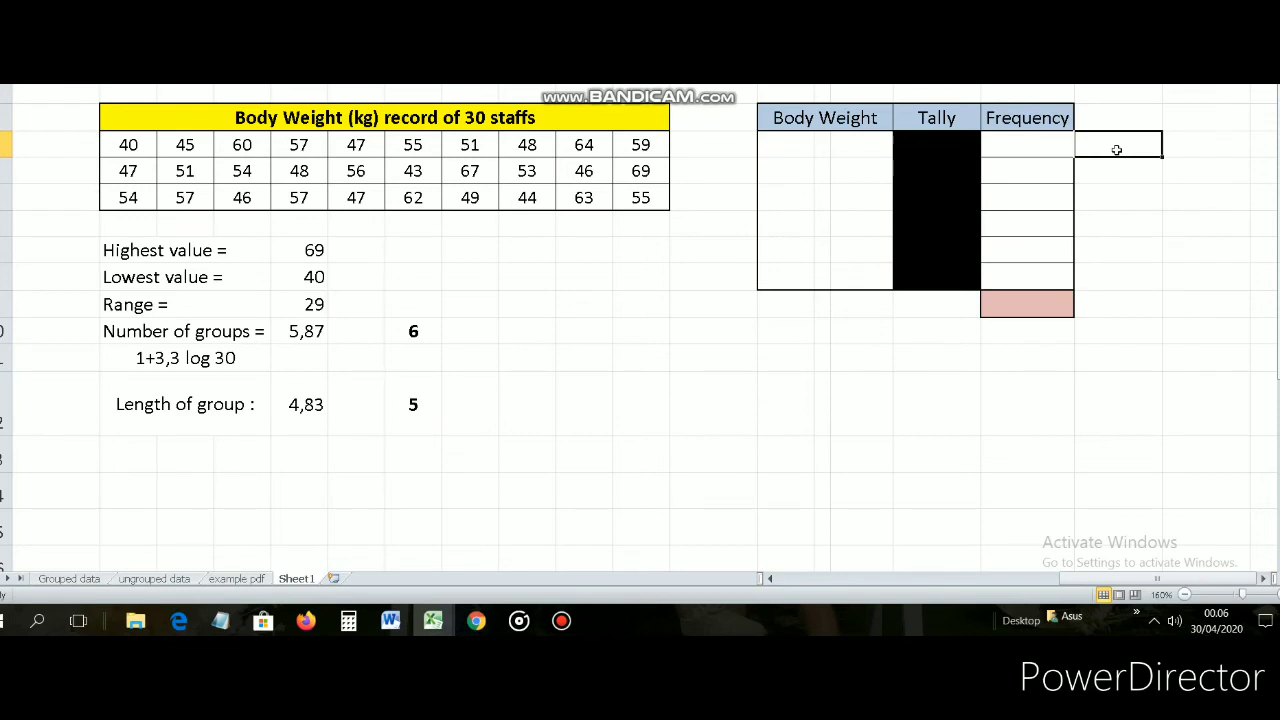
Enter 40 - 44 as the first Body Weight group, starting from the lowest value and using the group length of 5
left_click(778, 144)
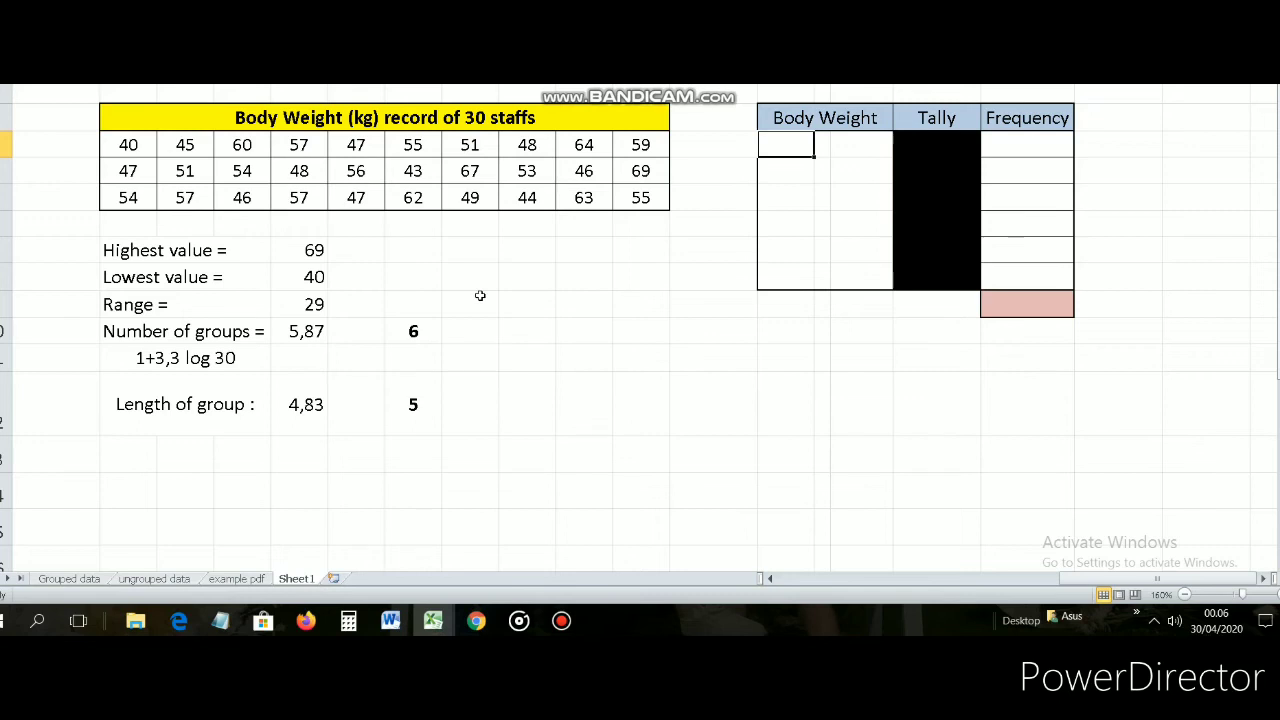
type("40\t-")
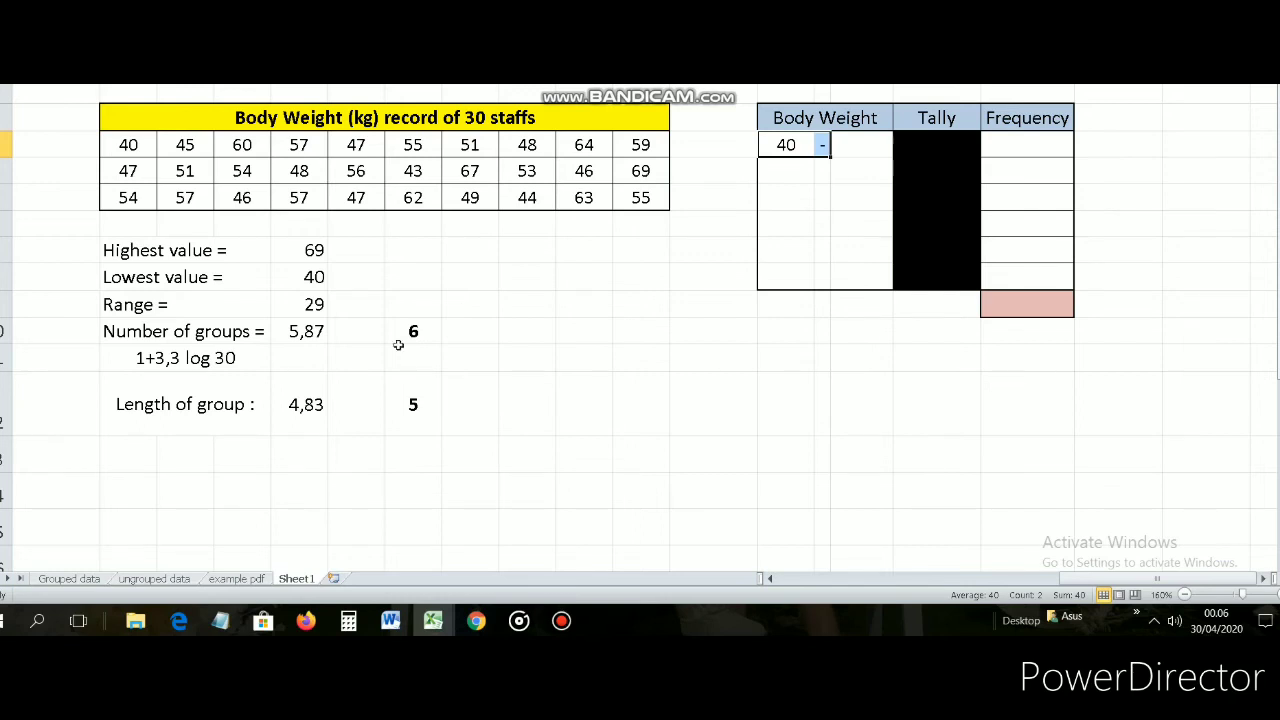
left_click(232, 408)
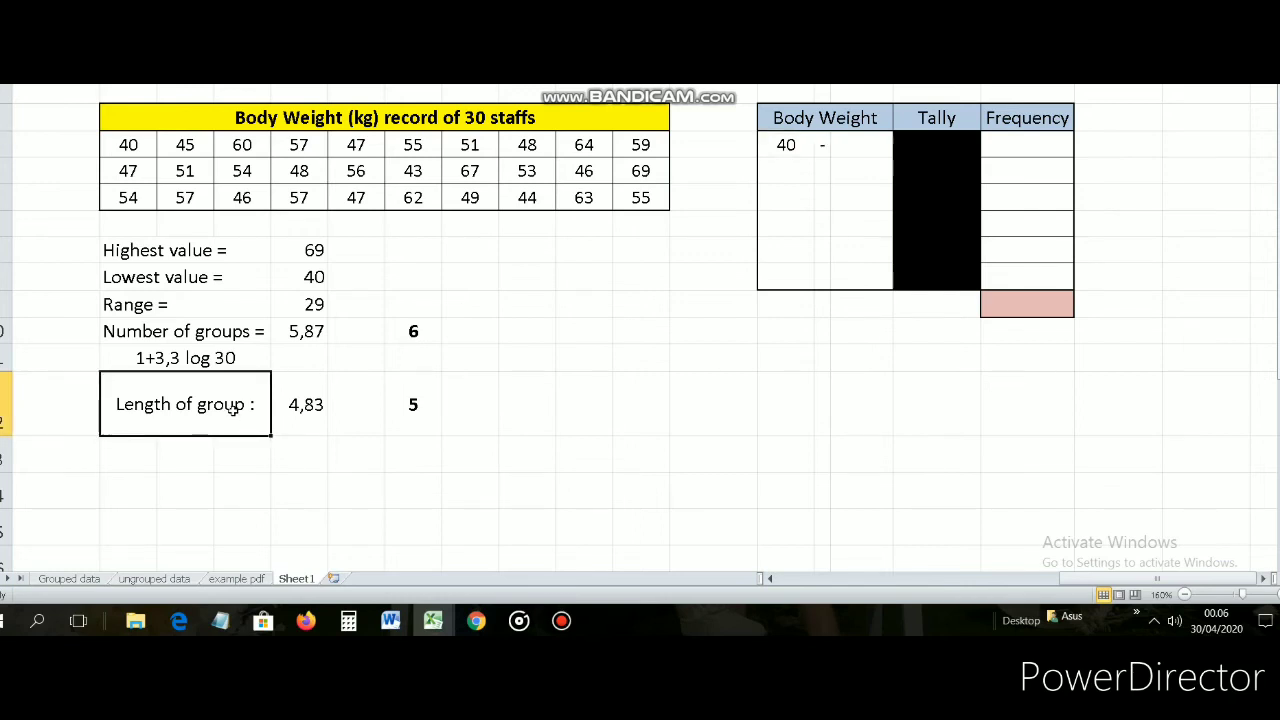
left_click(416, 413)
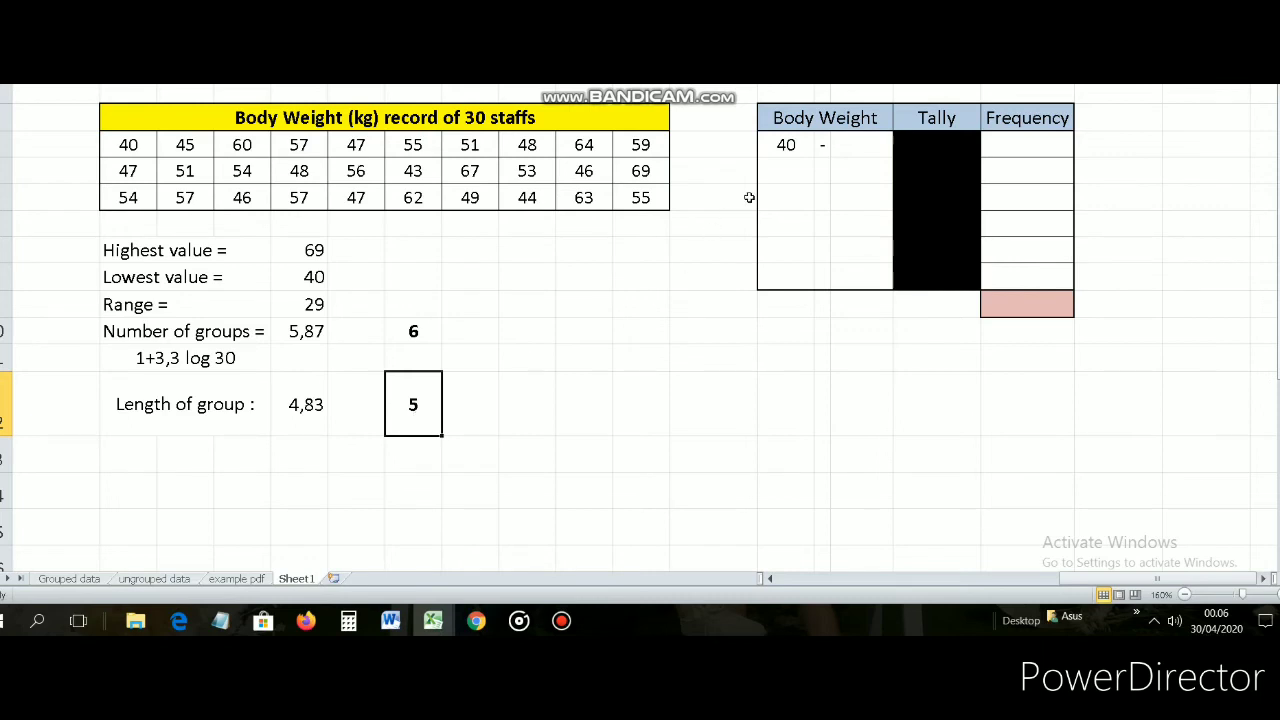
left_click_drag(792, 146, 818, 146)
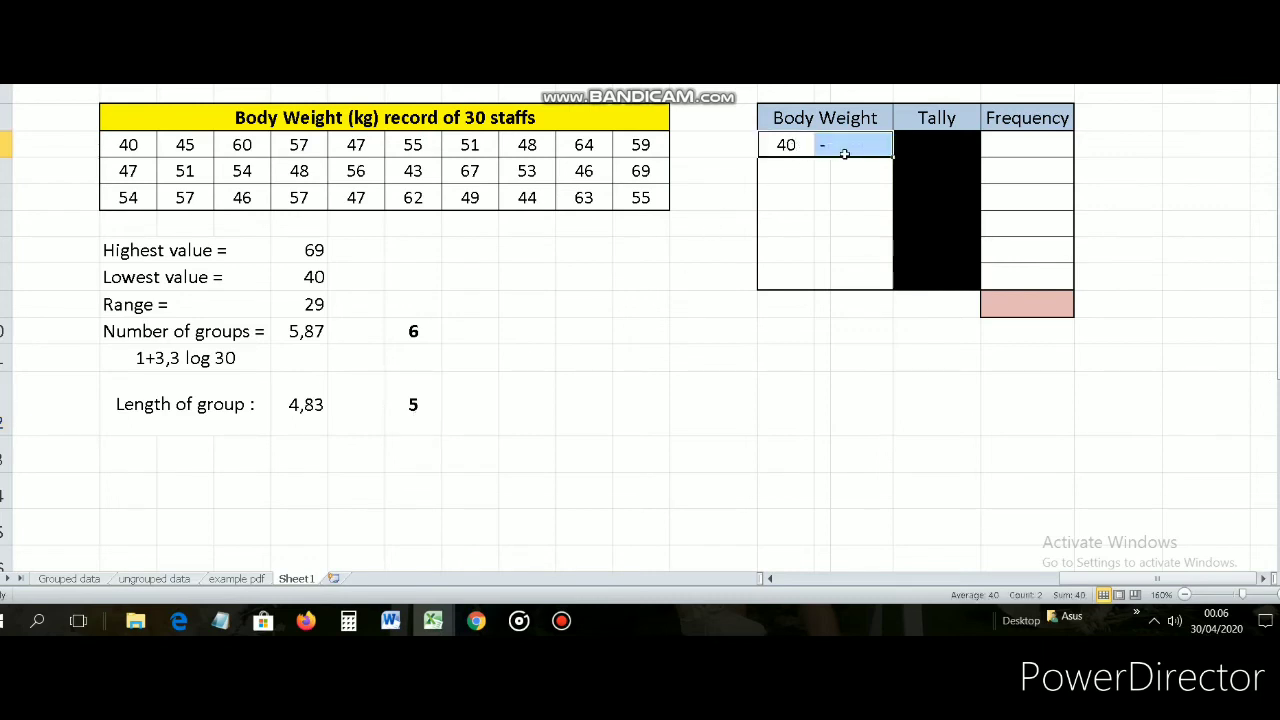
left_click(857, 148)
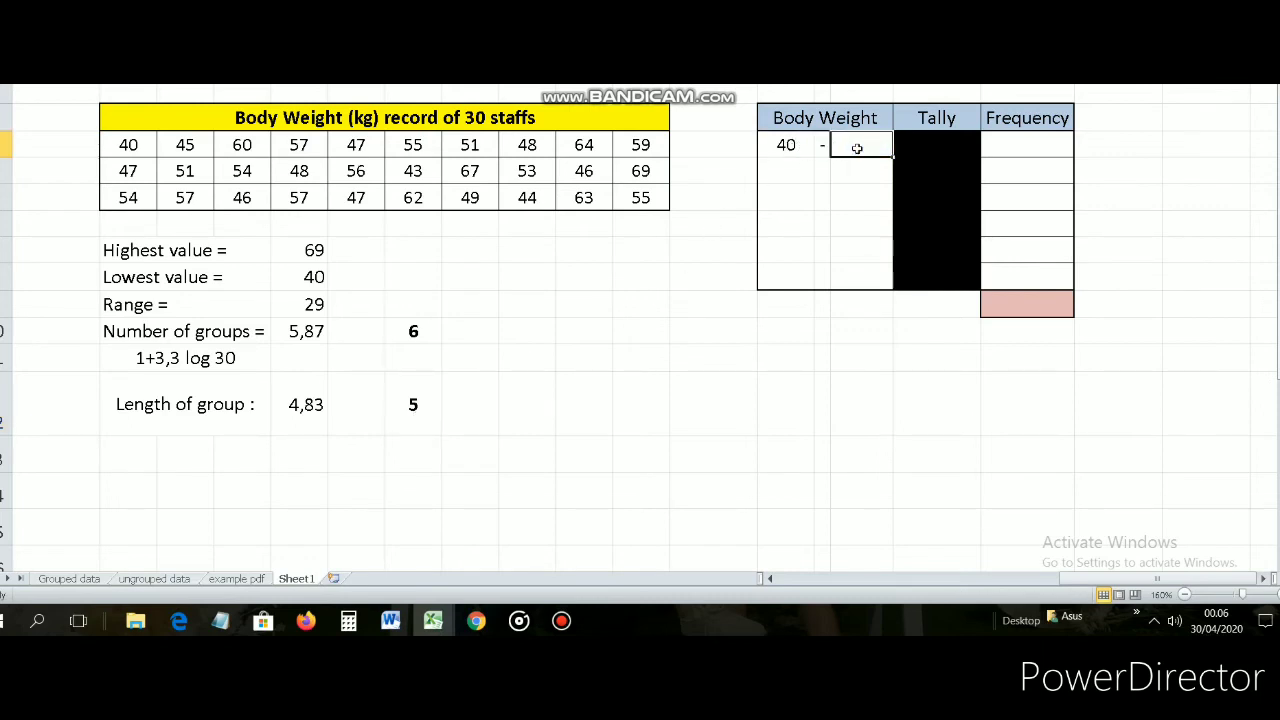
type("44")
left_click(789, 146)
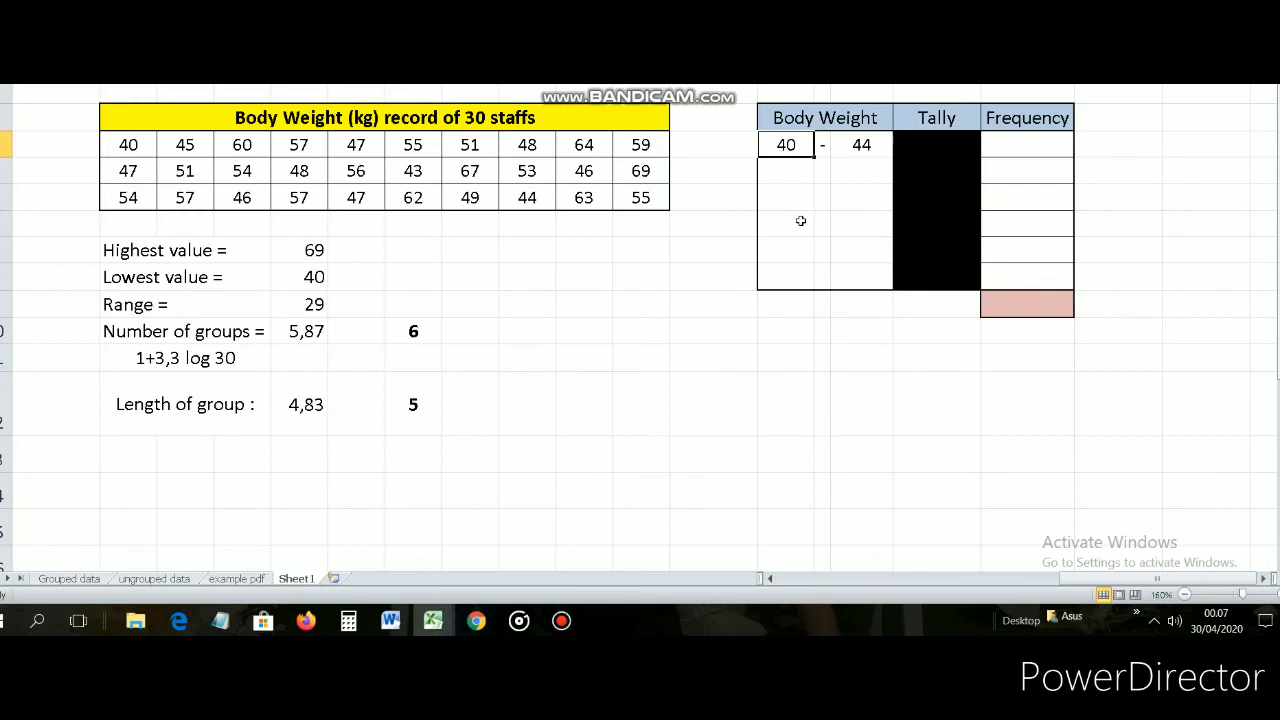
left_click(420, 402)
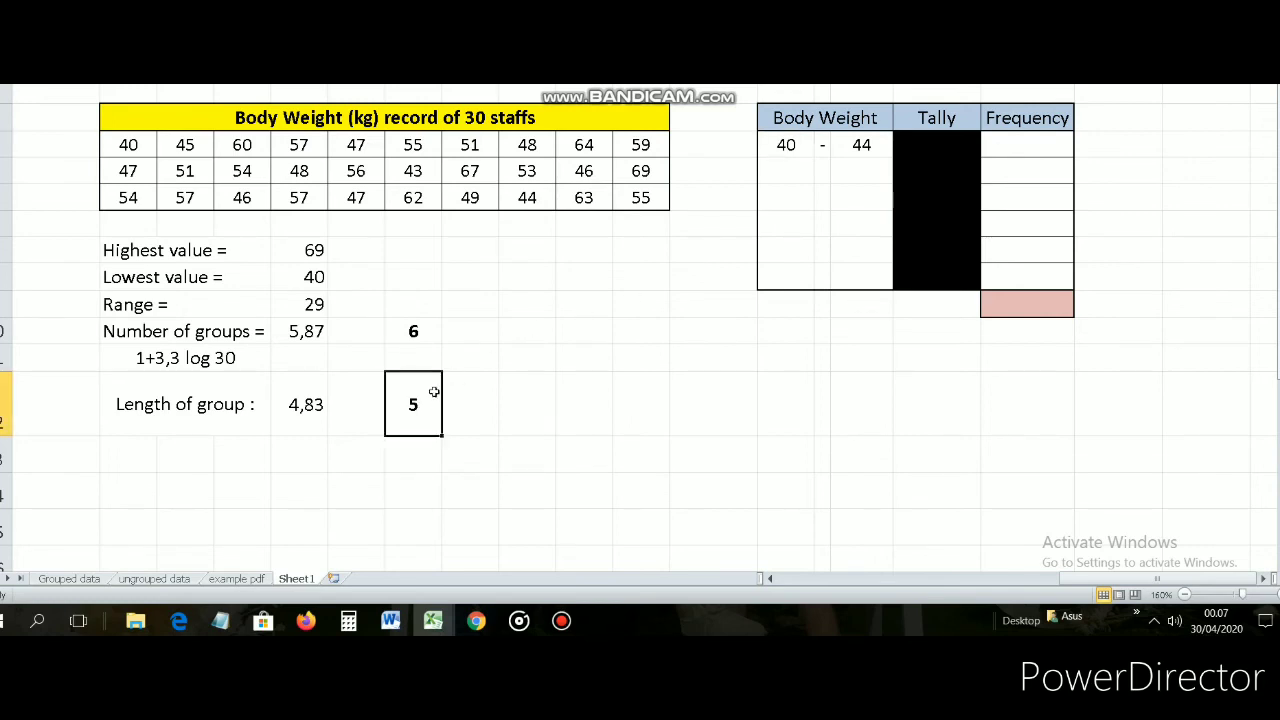
left_click(860, 147)
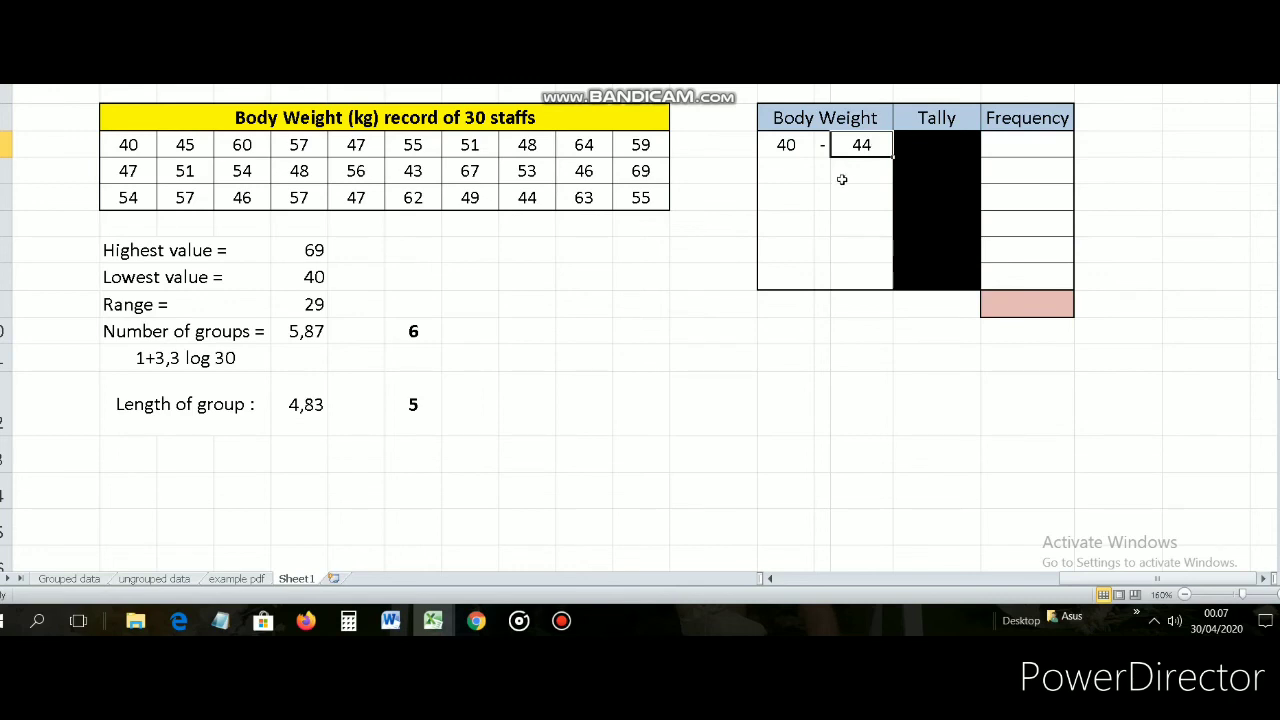
left_click(780, 147)
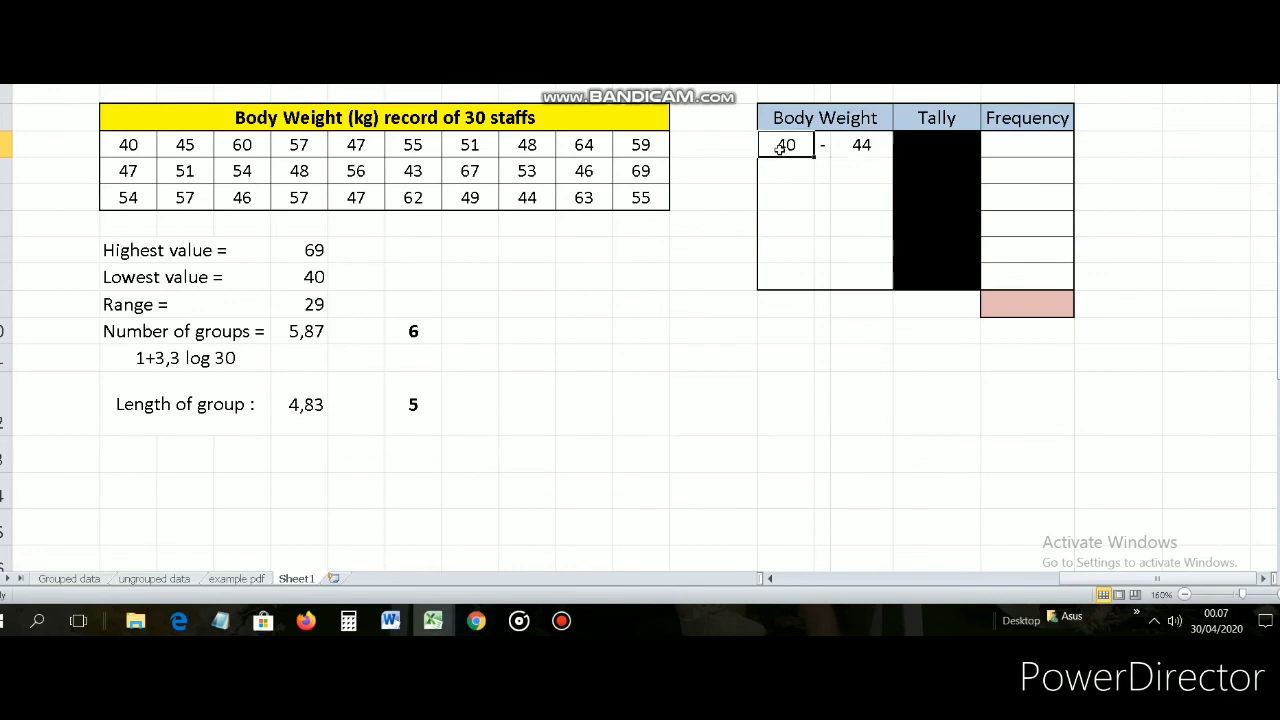
left_click(861, 146)
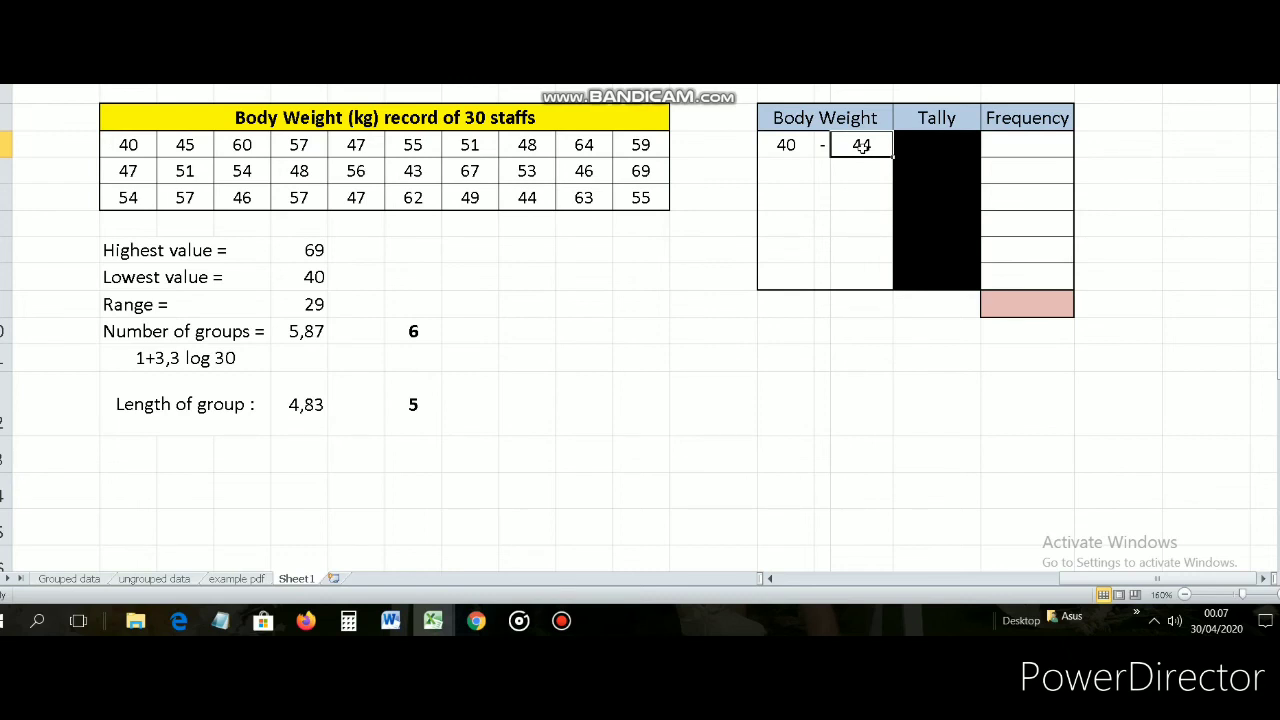
Enter the remaining Body Weight groups 45 - 49, 50 - 54, 55 - 59, 60 - 64 and 65 - 69 below the first one
left_click(797, 170)
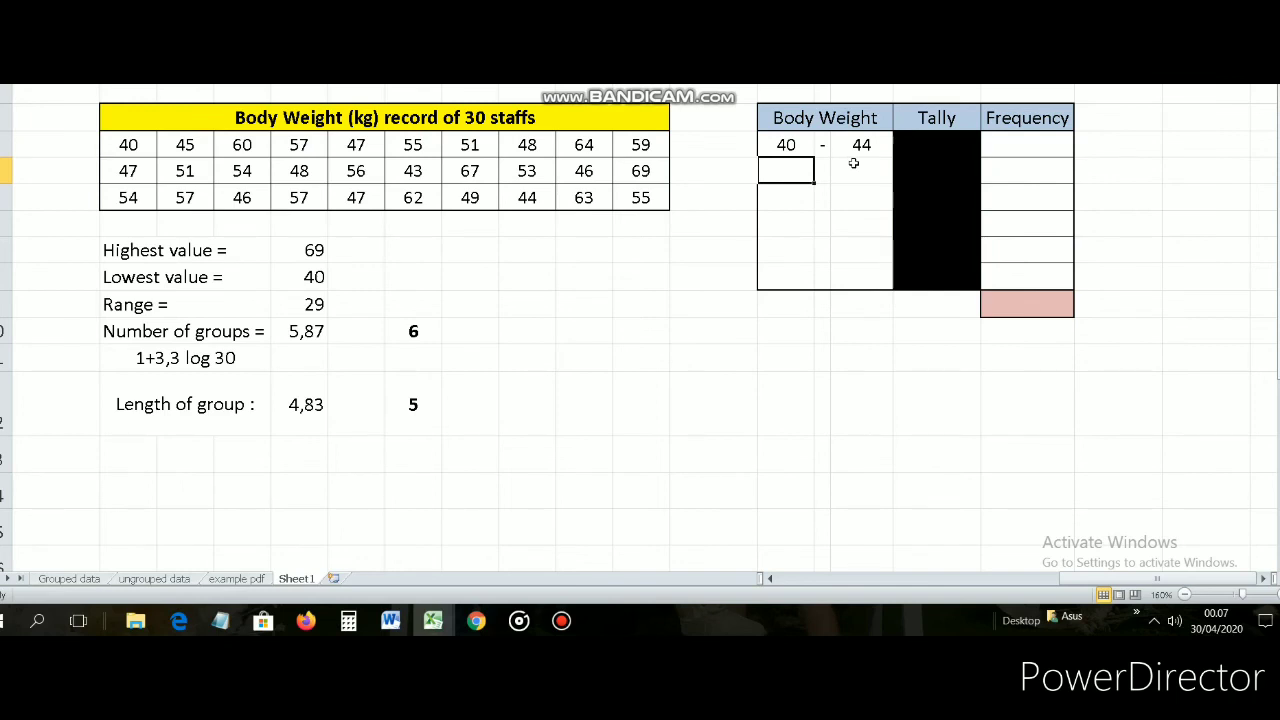
type("45\t-")
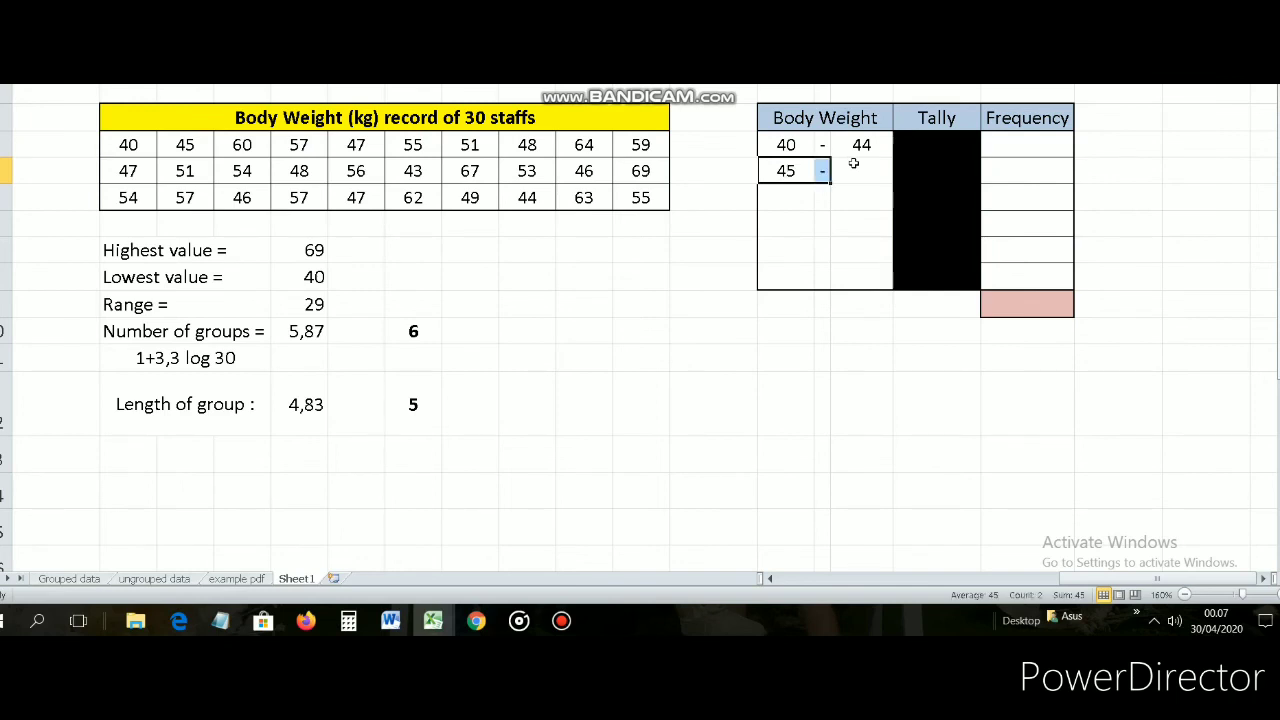
left_click(780, 171)
left_click(870, 145)
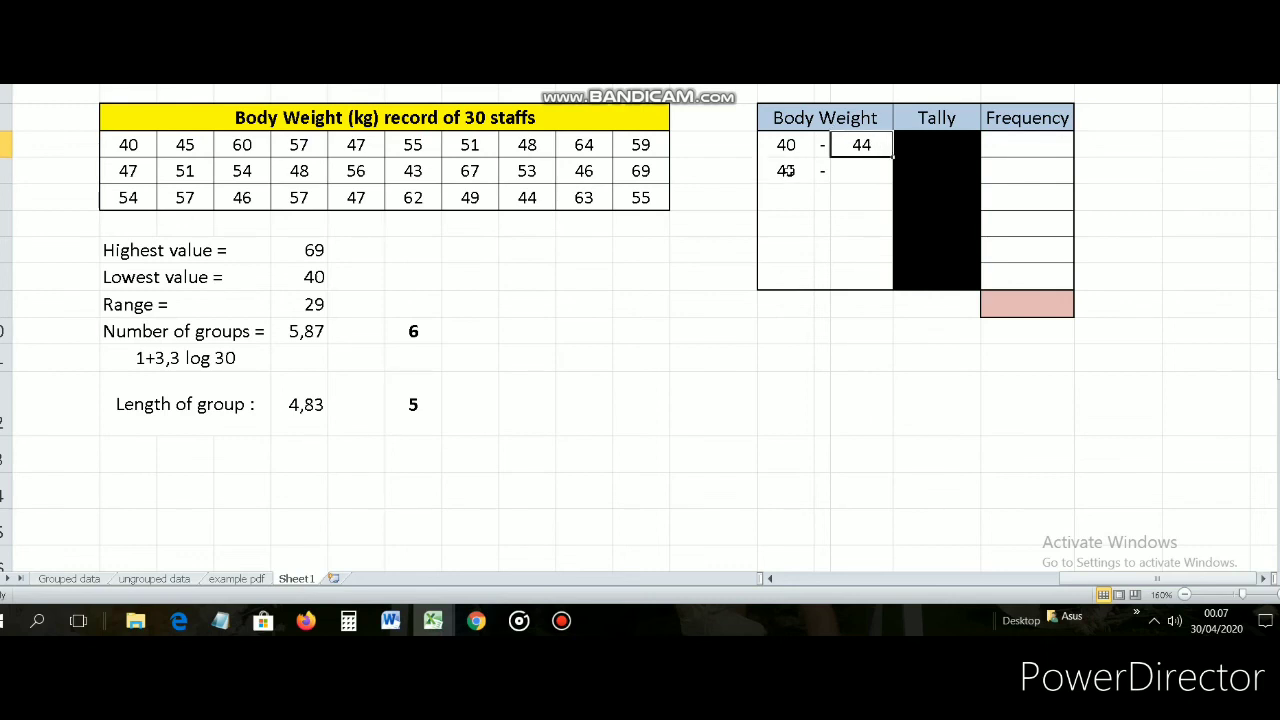
left_click(786, 172)
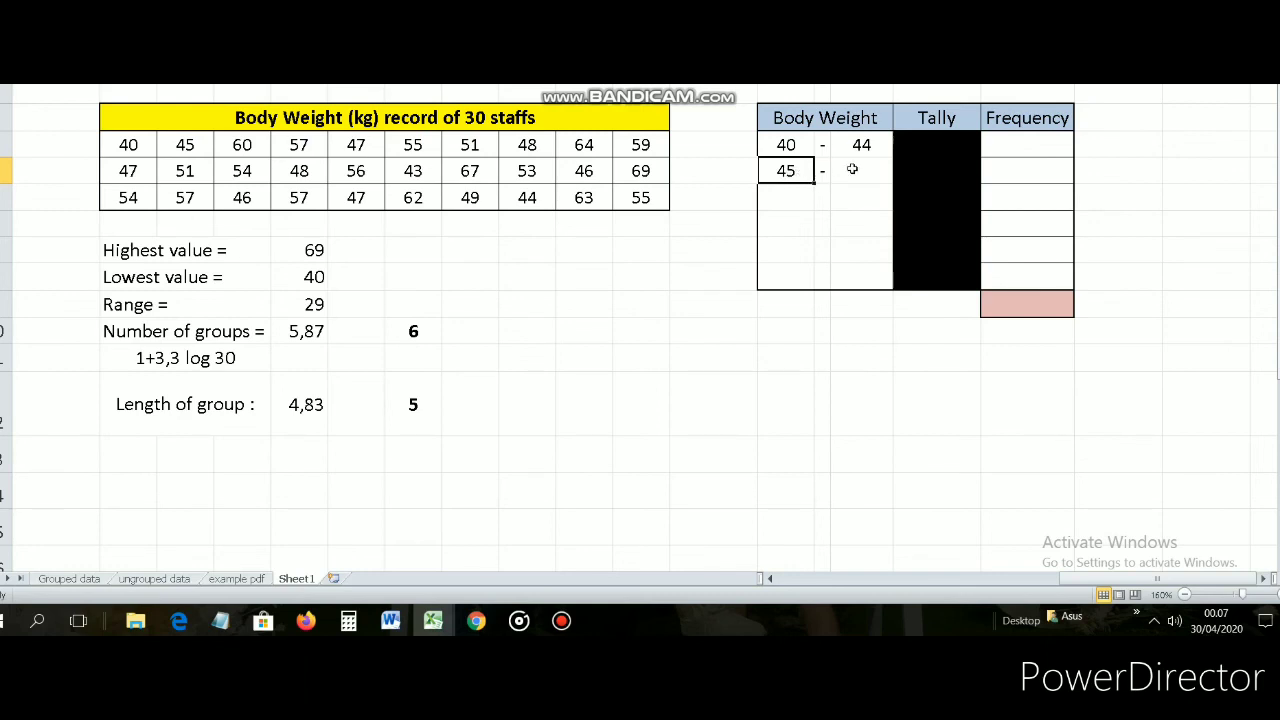
left_click(858, 168)
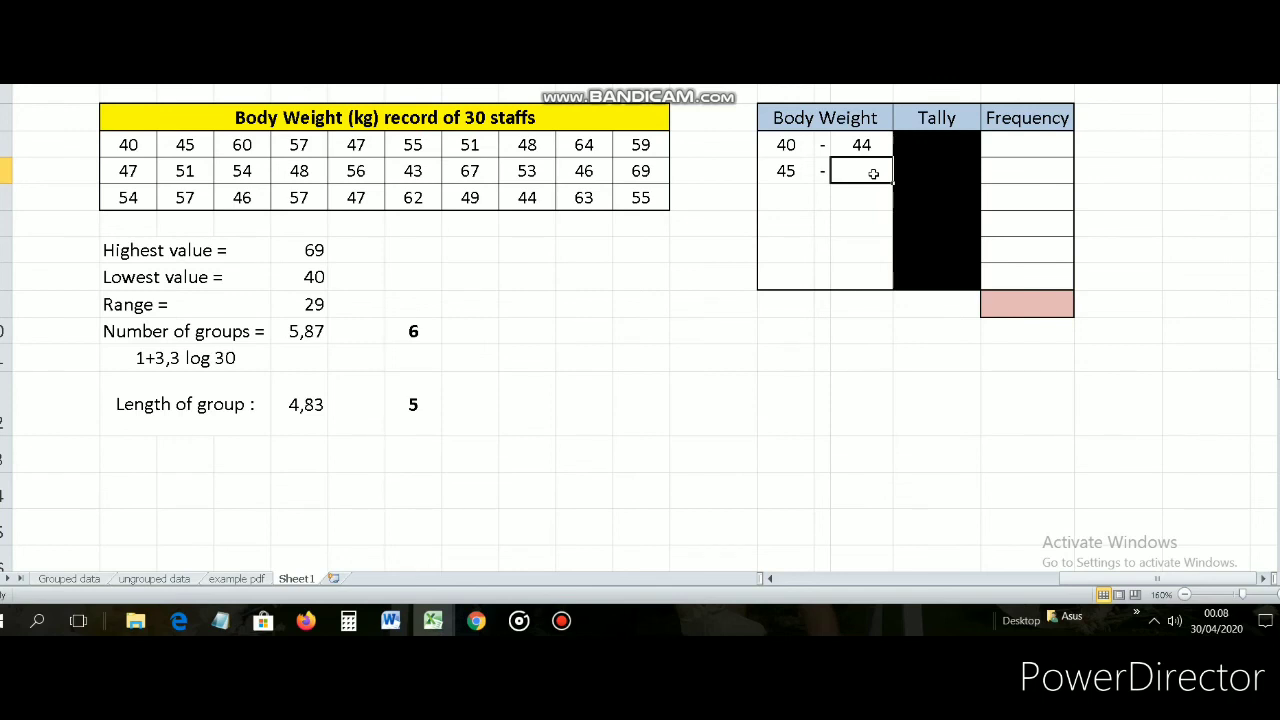
type("49")
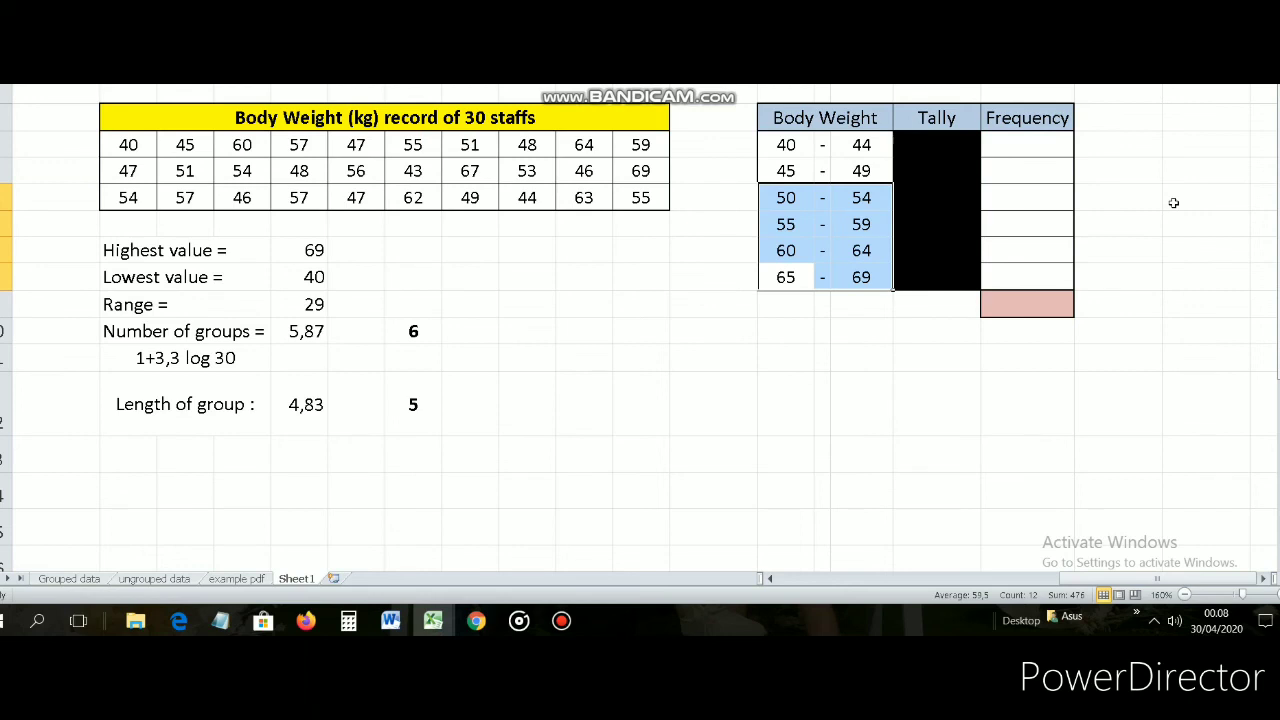
left_click(856, 418)
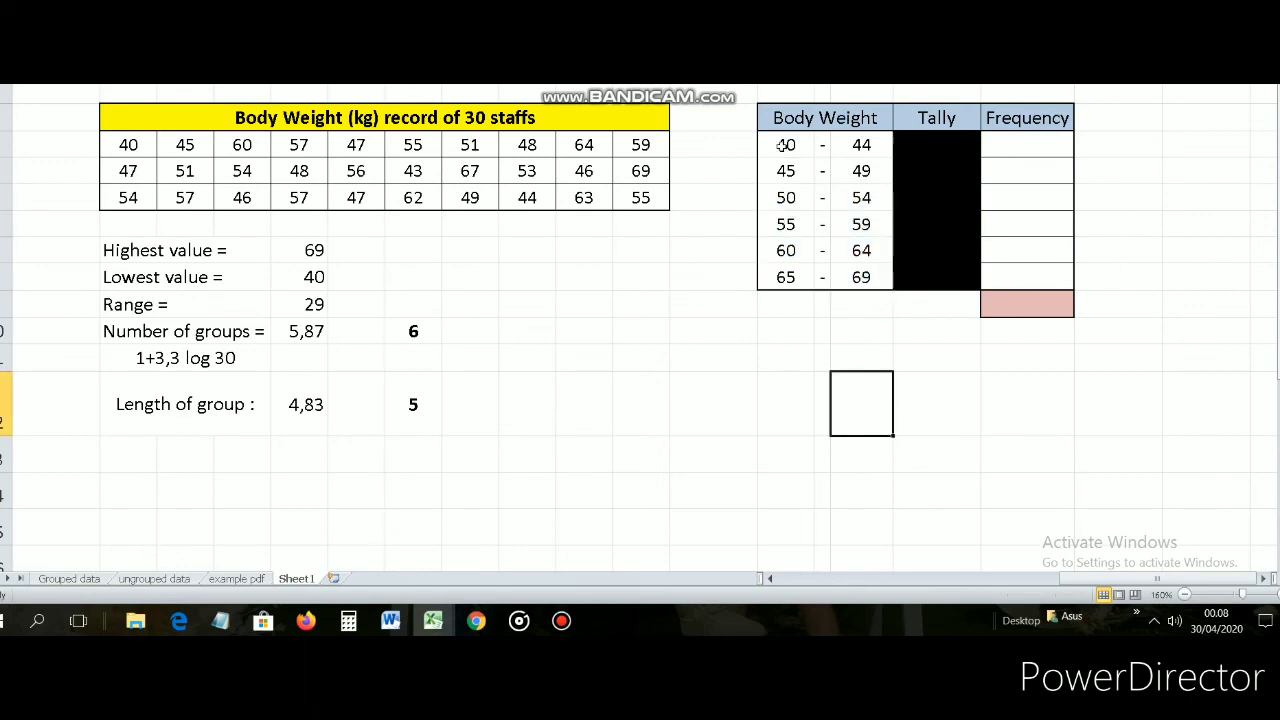
left_click_drag(786, 145, 860, 272)
left_click(957, 369)
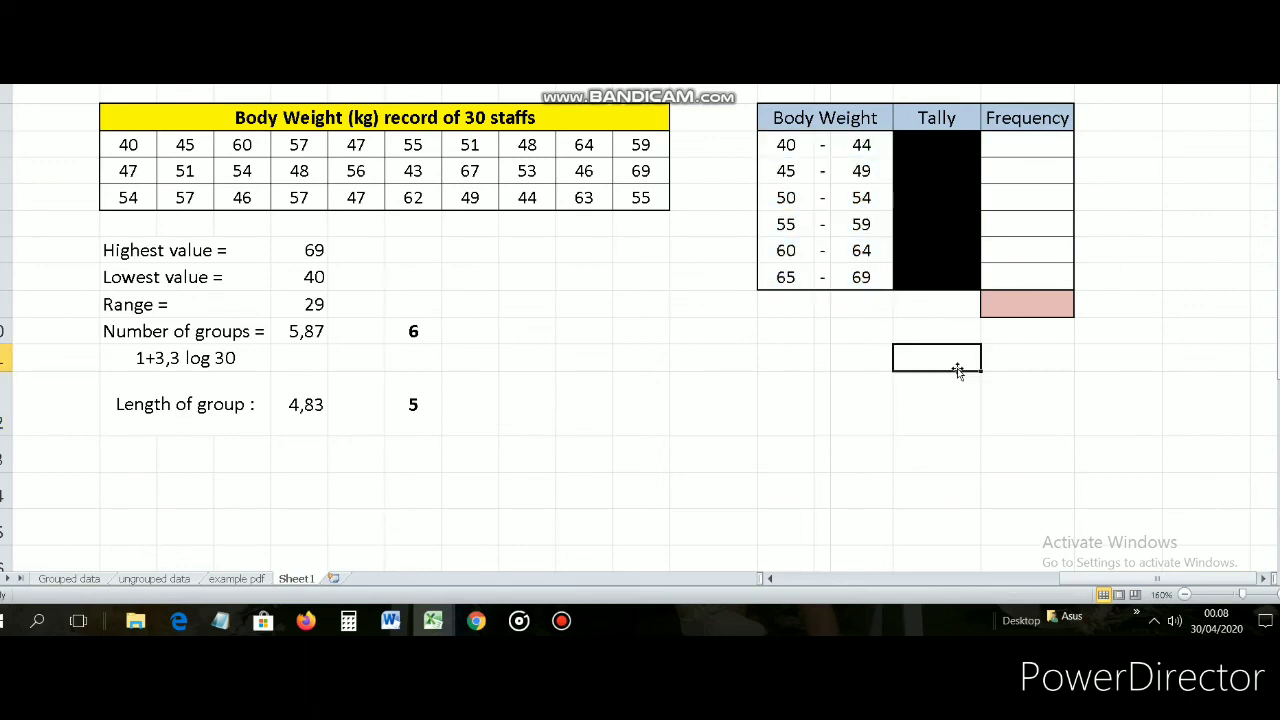
Count the staff weights in each group and enter the frequencies 3, 9, 5, 7, 4 and 2
left_click(943, 147)
left_click(137, 148)
left_click(1008, 166)
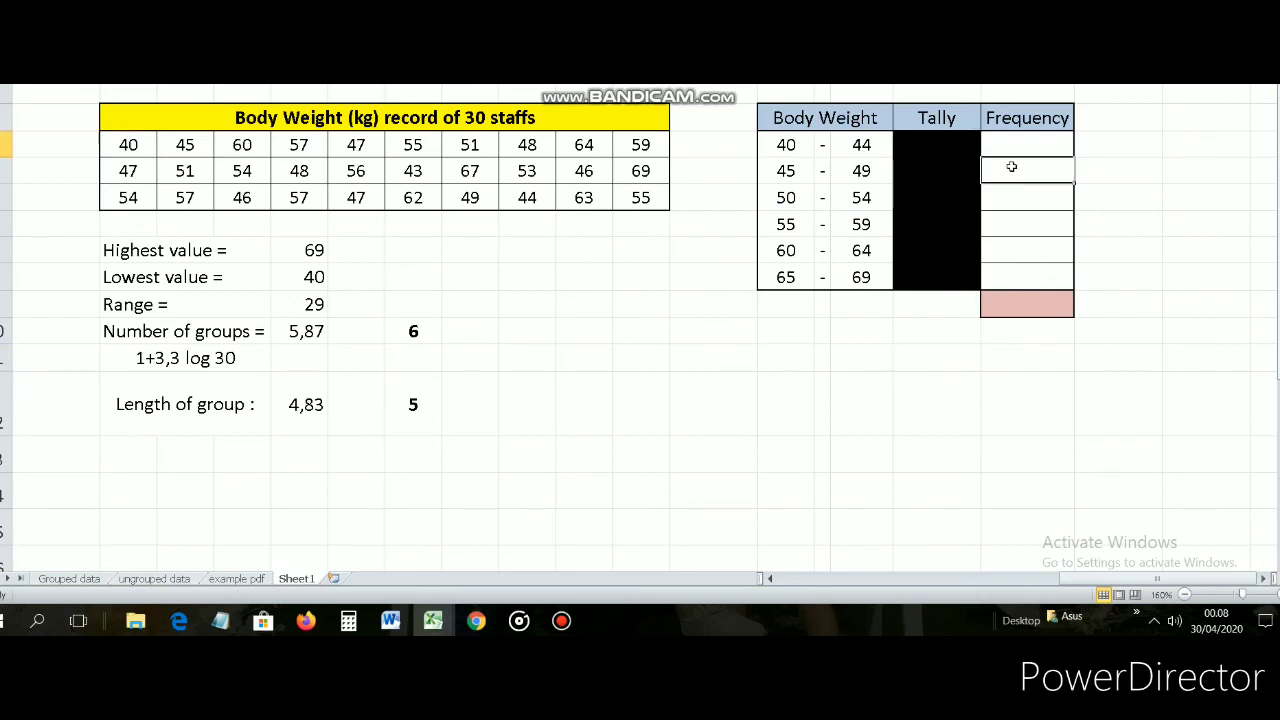
left_click(185, 148)
left_click(1040, 180)
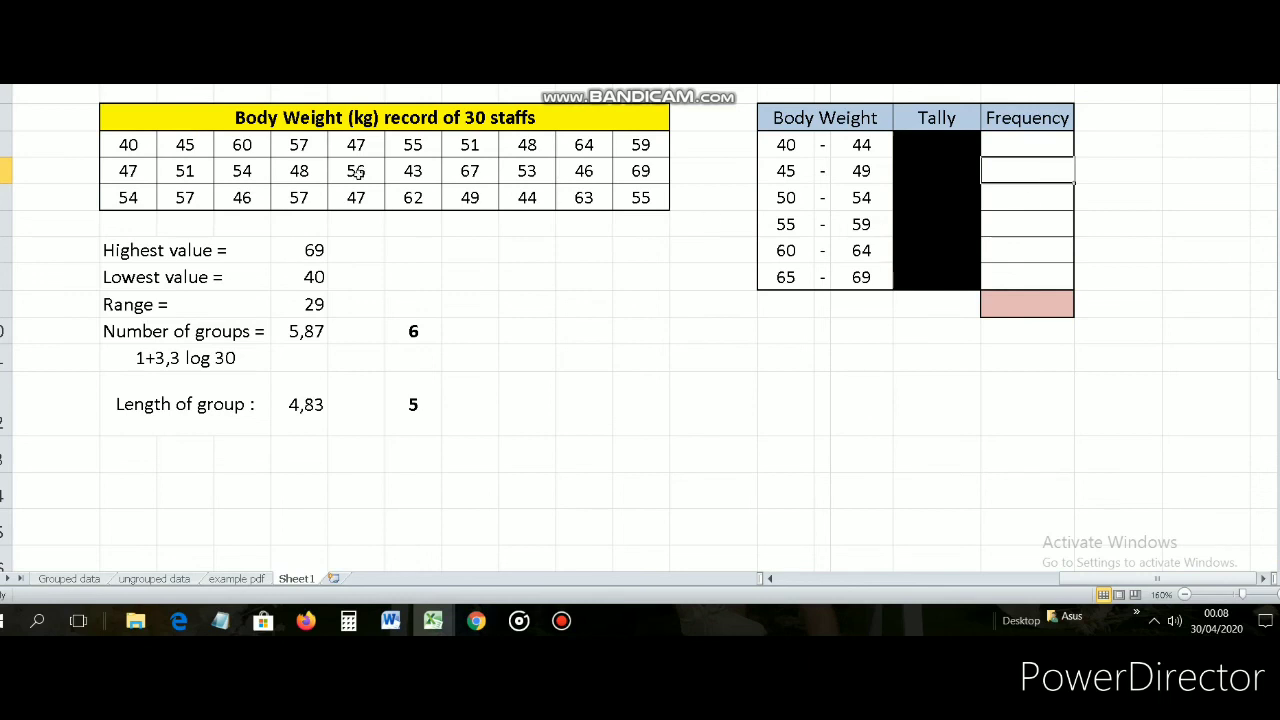
left_click(335, 146)
left_click(1012, 187)
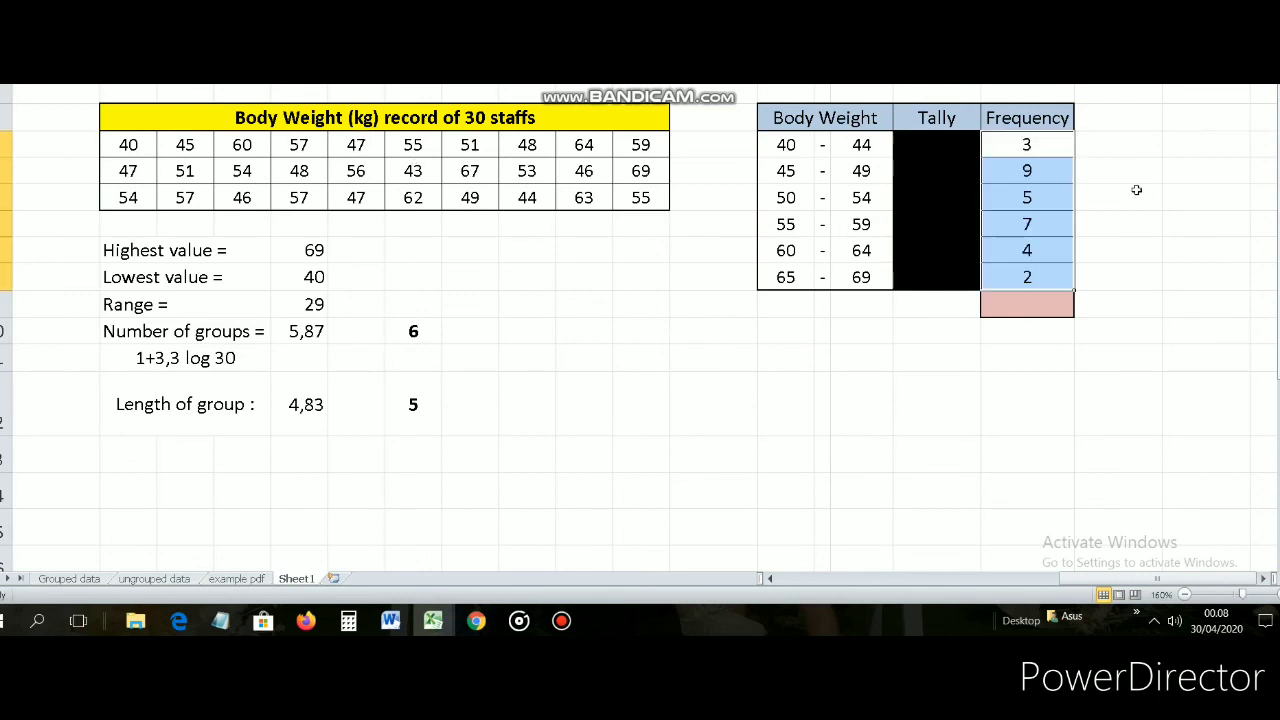
left_click(1044, 150)
left_click_drag(1028, 145, 1041, 273)
left_click(1026, 152)
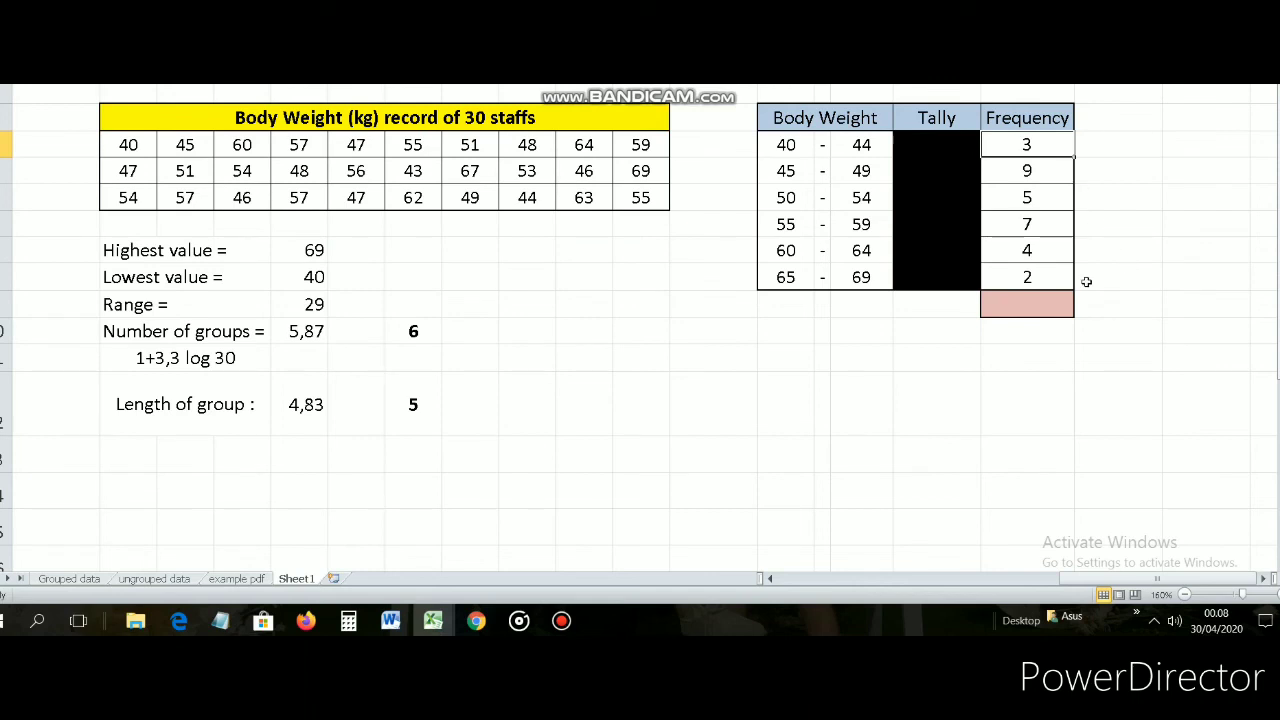
left_click(1044, 280)
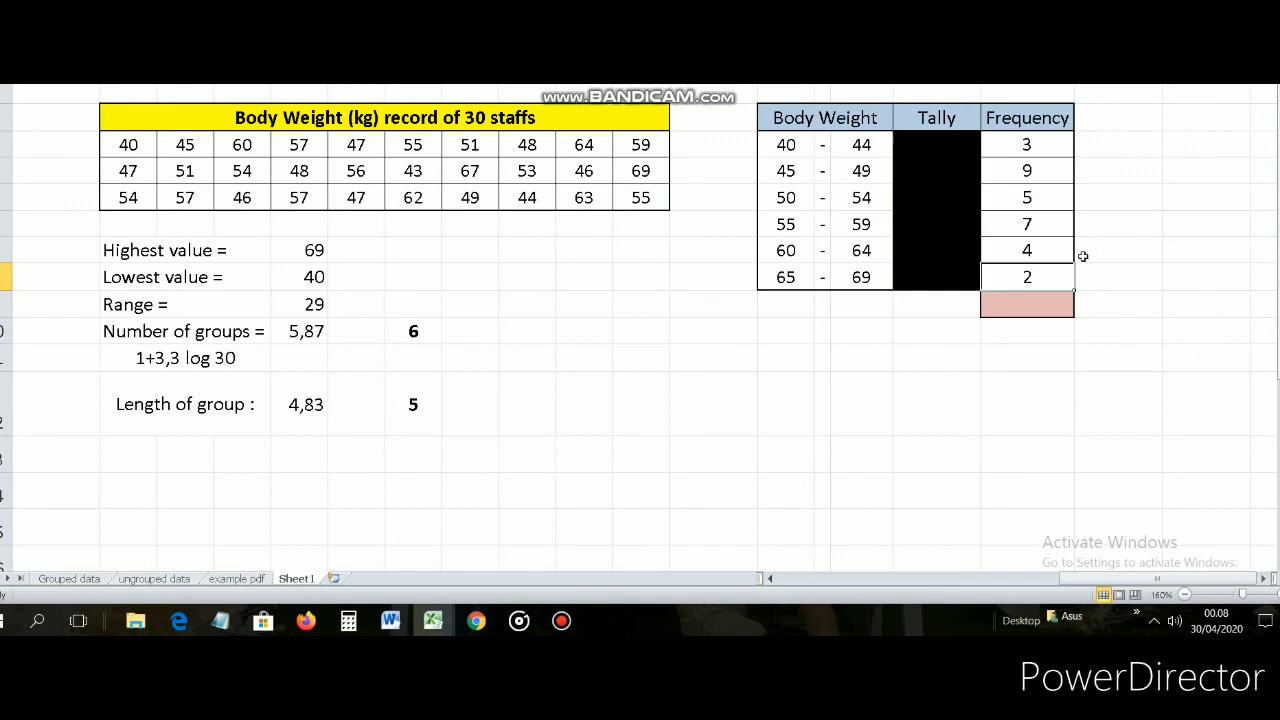
left_click(1118, 220)
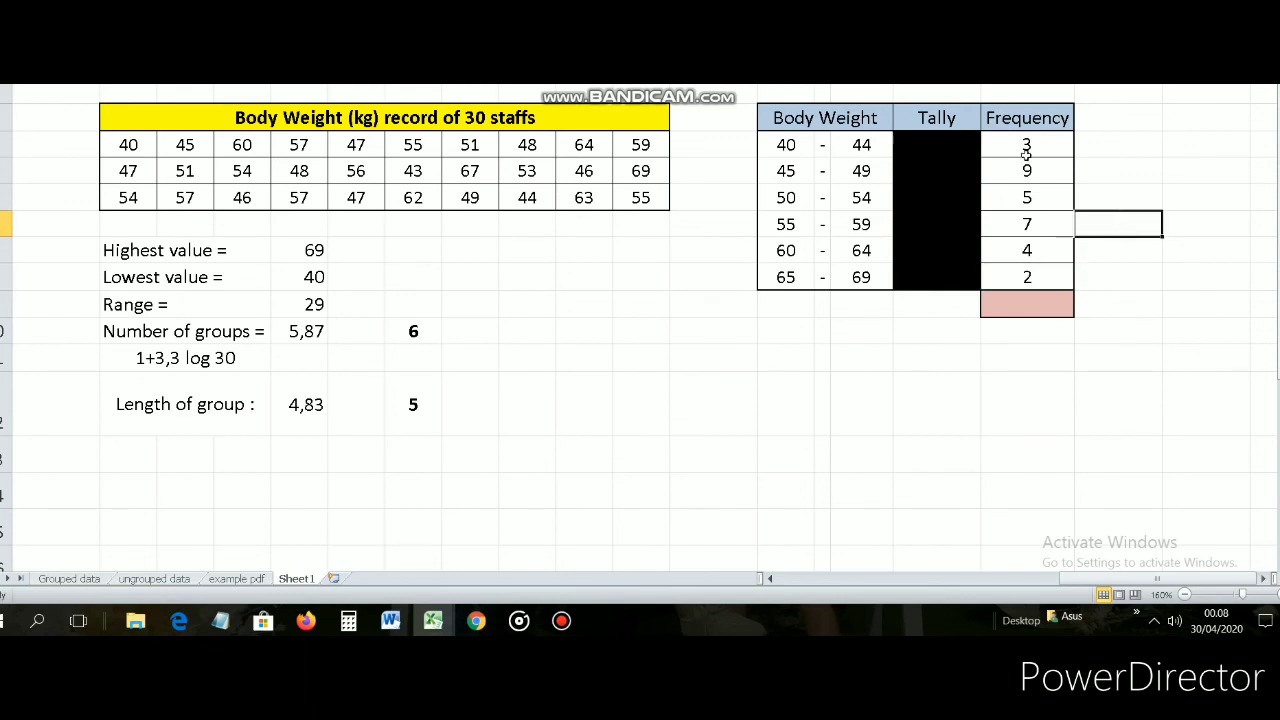
Sum the Frequency column into the pink total cell and compare the total with the body weight data
left_click_drag(1026, 148, 1024, 277)
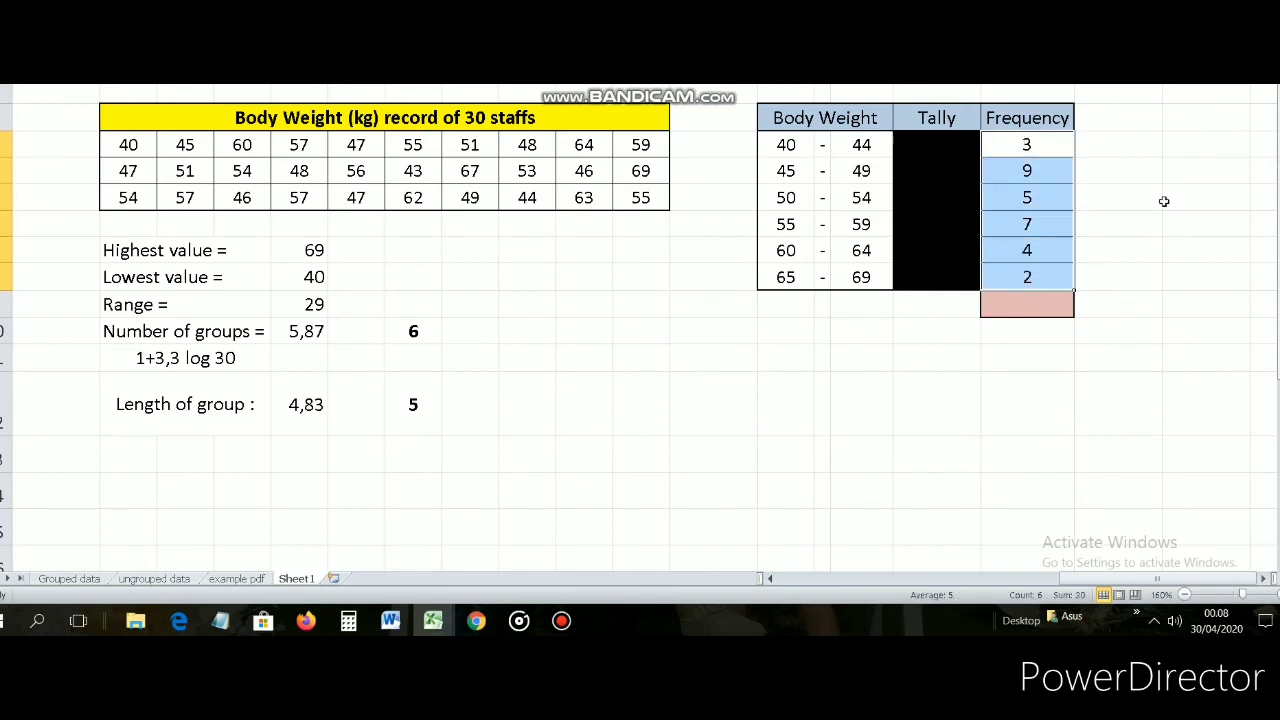
key("alt+equal")
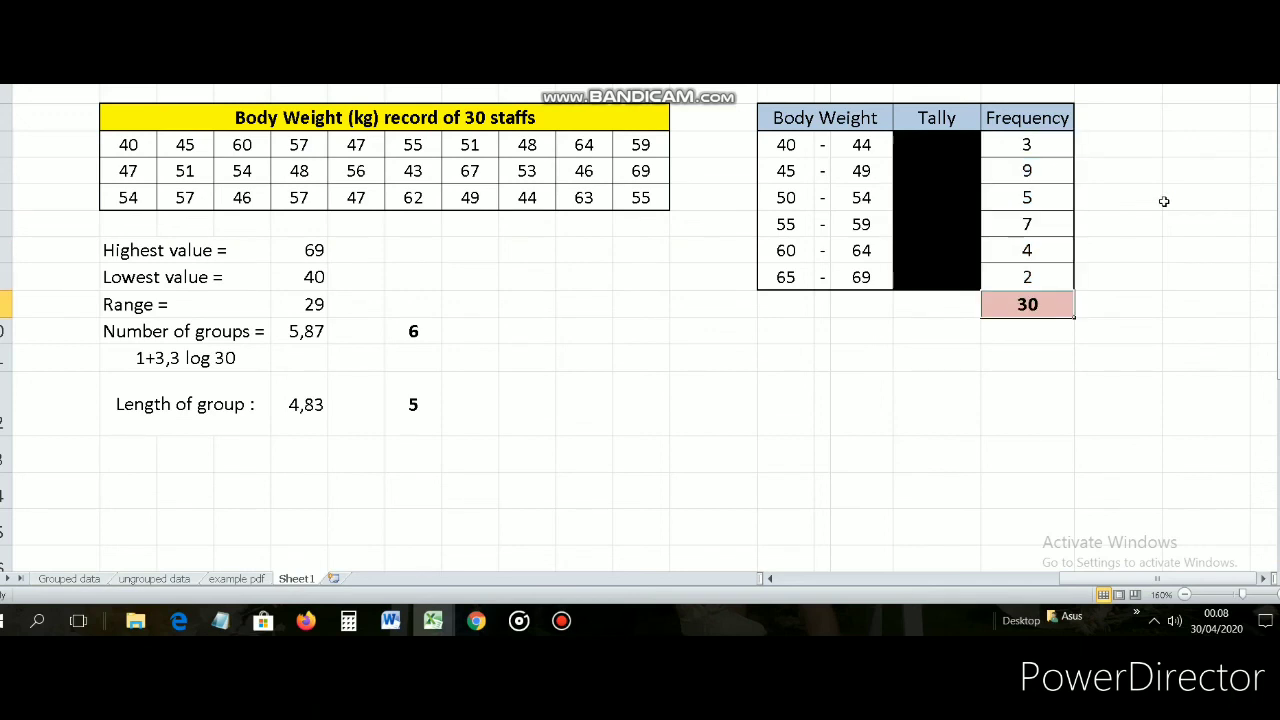
left_click_drag(116, 138, 614, 205)
left_click(1028, 305)
left_click(1200, 350)
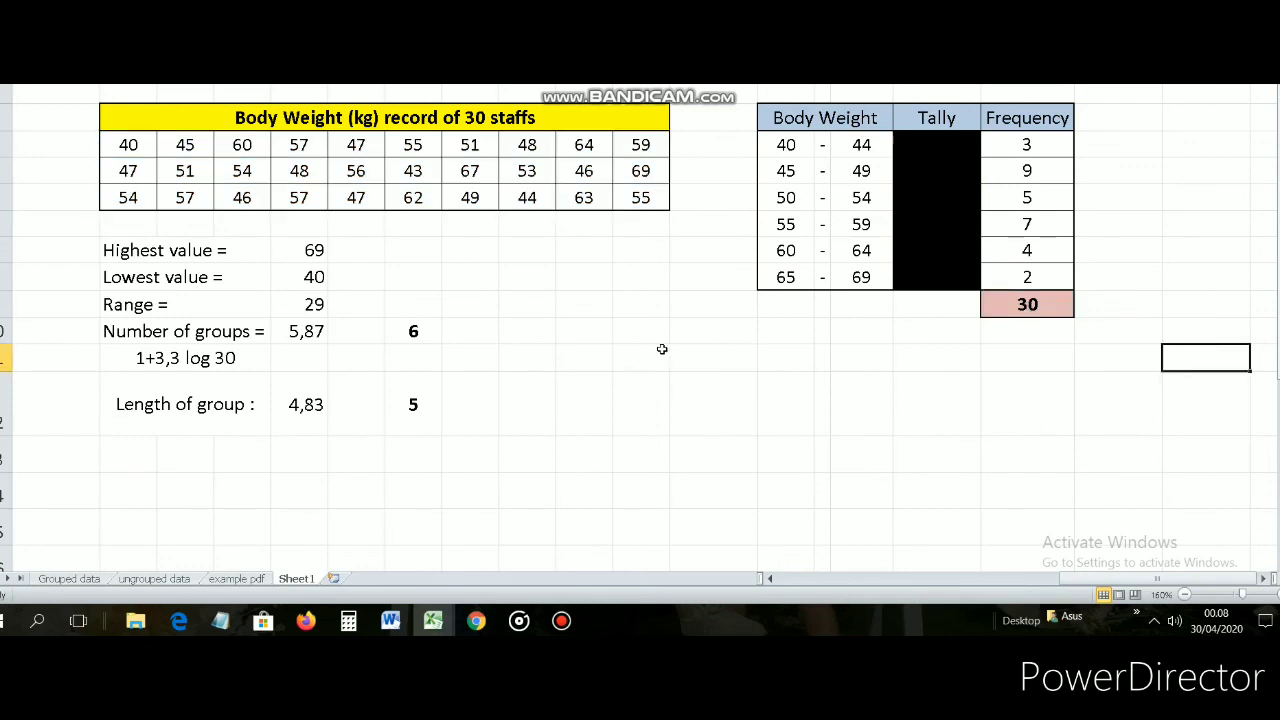